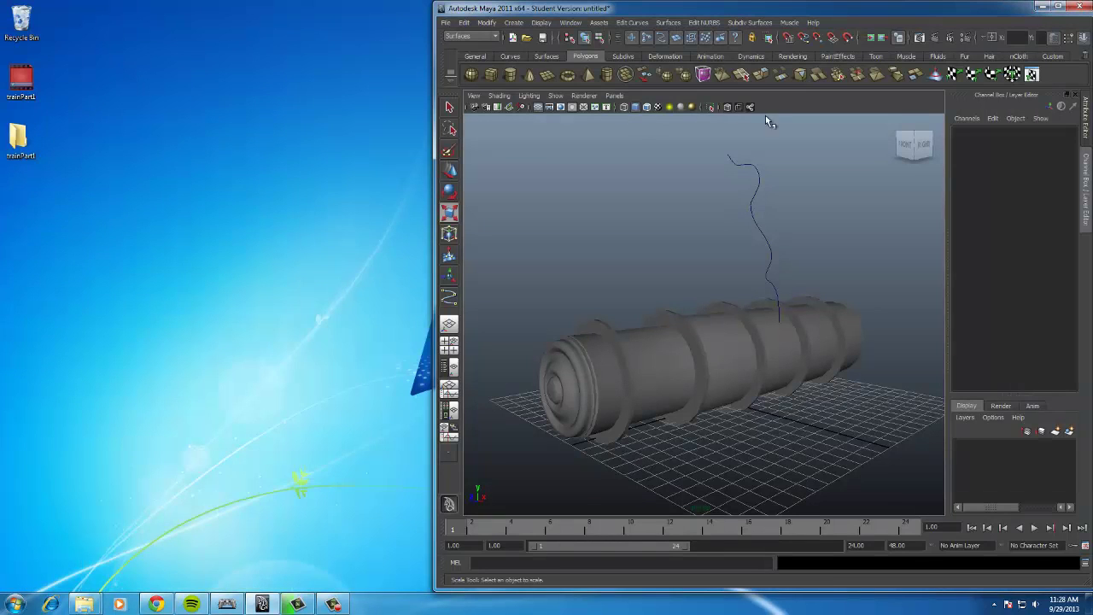
Create a polygon sphere with a radius of about 0.48 on the grid in front of the cylinder
{"action": "left_click", "coordinate": [1058, 8]}
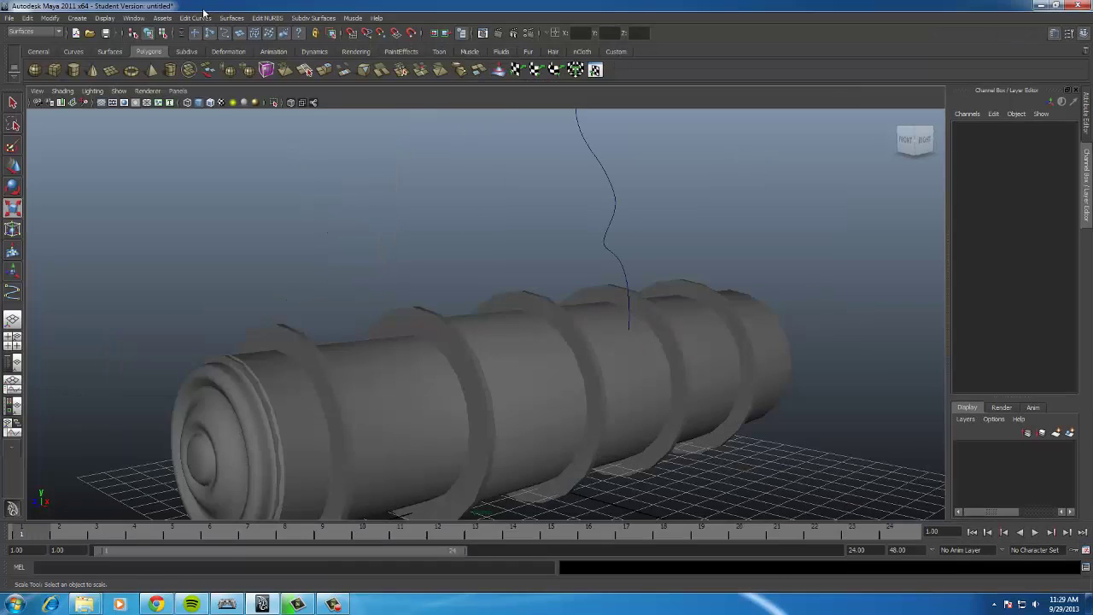
{"action": "left_click", "coordinate": [76, 18]}
{"action": "mouse_move", "coordinate": [170, 46]}
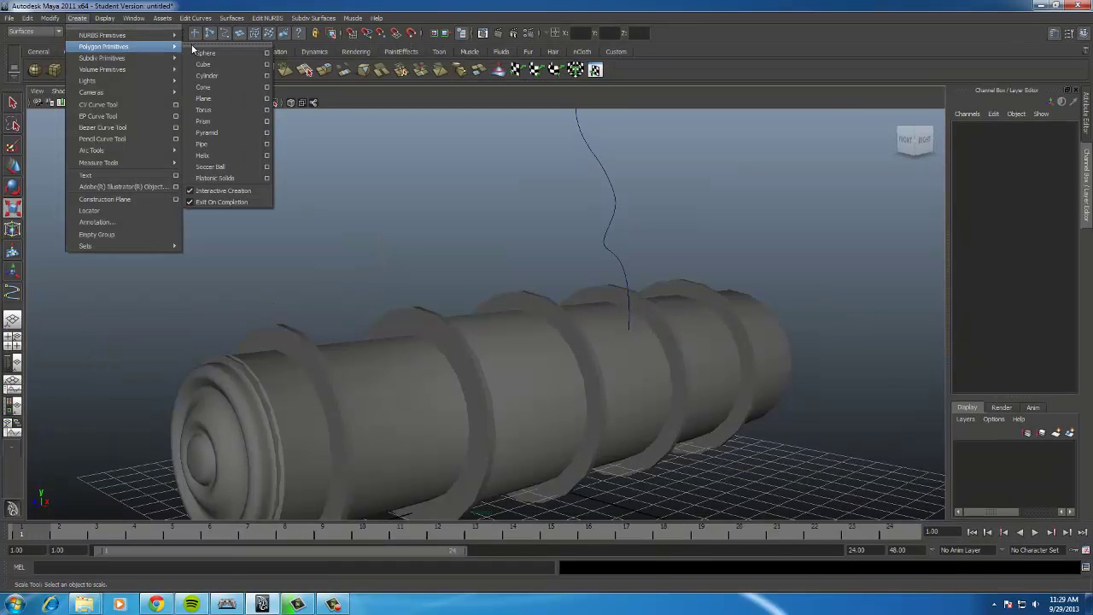
{"action": "left_click", "coordinate": [223, 54]}
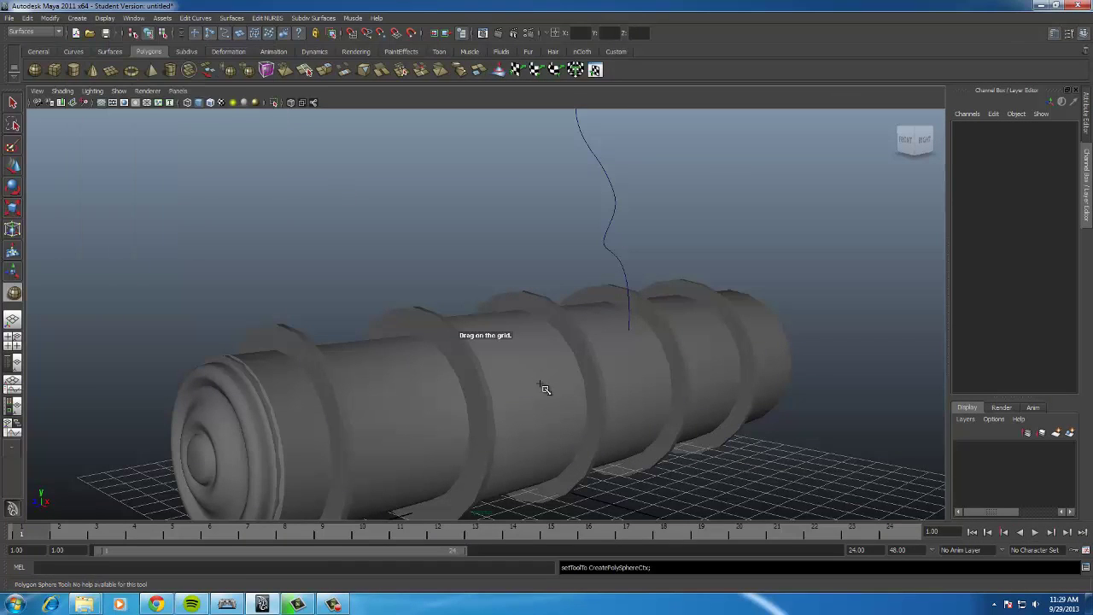
{"action": "left_click_drag", "start_coordinate": [541, 375], "coordinate": [476, 398], "text": "alt"}
Delete the leftover wavy curve above the cylinder
{"action": "left_click_drag", "start_coordinate": [552, 305], "coordinate": [549, 229], "text": "alt"}
{"action": "left_click", "coordinate": [544, 218]}
{"action": "key", "text": "Delete"}
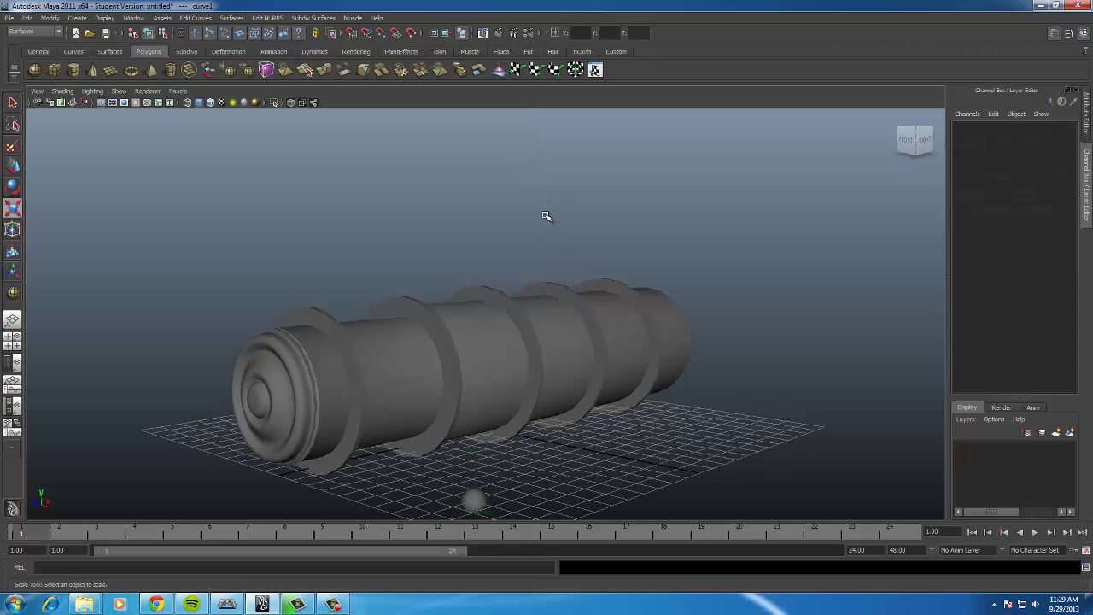
Set the sphere's axis and height subdivisions to 8
{"action": "left_click_drag", "start_coordinate": [535, 373], "coordinate": [498, 415], "text": "alt"}
{"action": "left_click", "coordinate": [496, 414]}
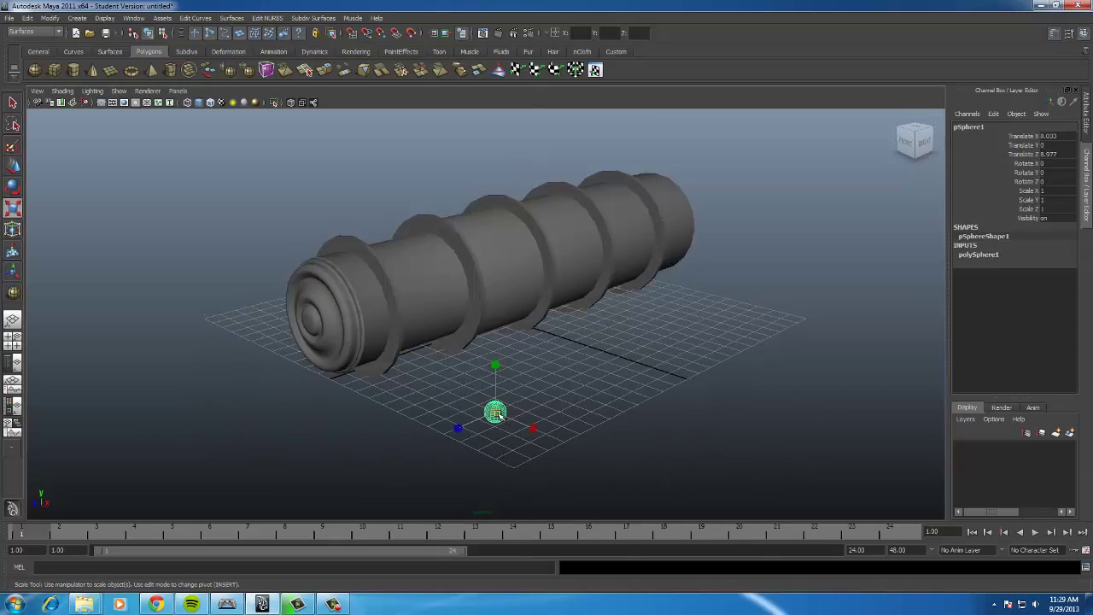
{"action": "left_click", "coordinate": [1053, 33]}
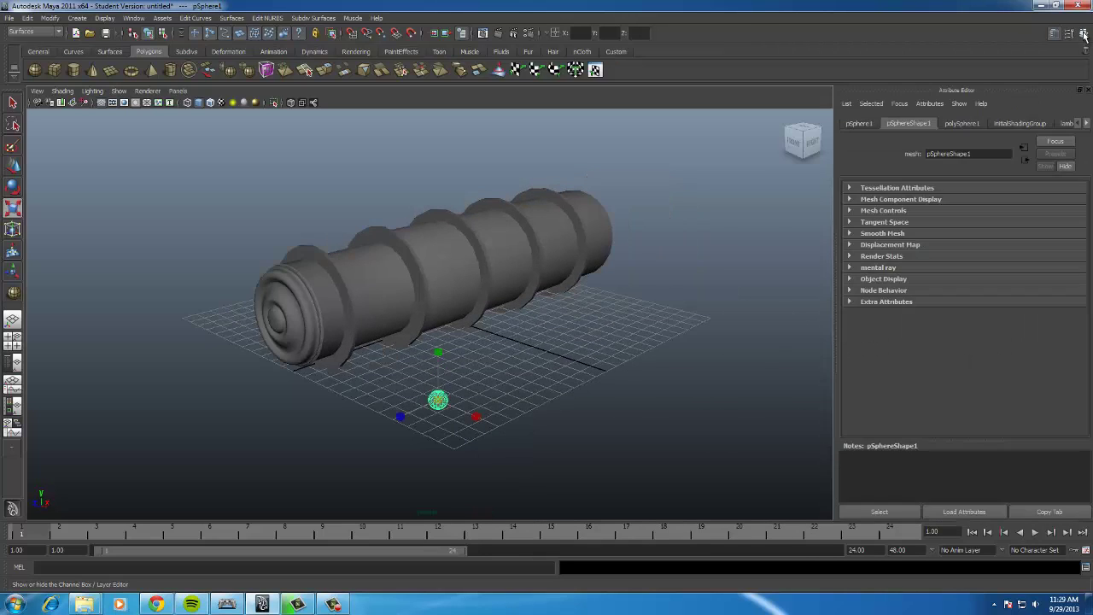
{"action": "left_click", "coordinate": [1083, 34]}
{"action": "left_click", "coordinate": [982, 254]}
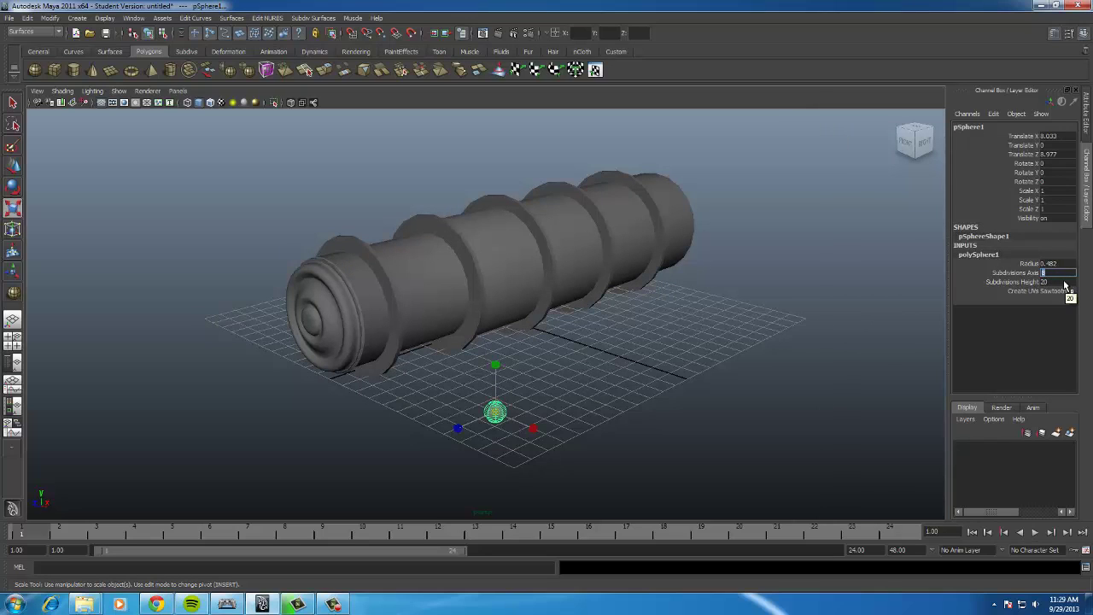
{"action": "key", "text": "Tab"}
{"action": "scroll", "coordinate": [603, 449], "scroll_direction": "up", "scroll_amount": 8}
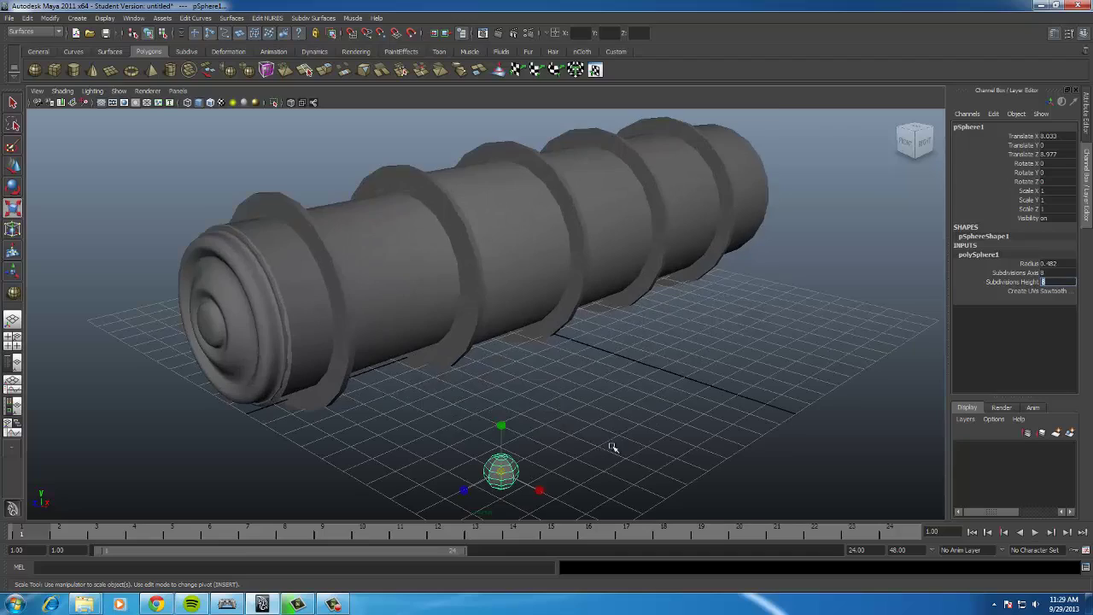
Scale the sphere down uniformly to about 0.775
{"action": "left_click", "coordinate": [649, 380]}
{"action": "left_click_drag", "start_coordinate": [607, 388], "coordinate": [541, 385], "text": "alt"}
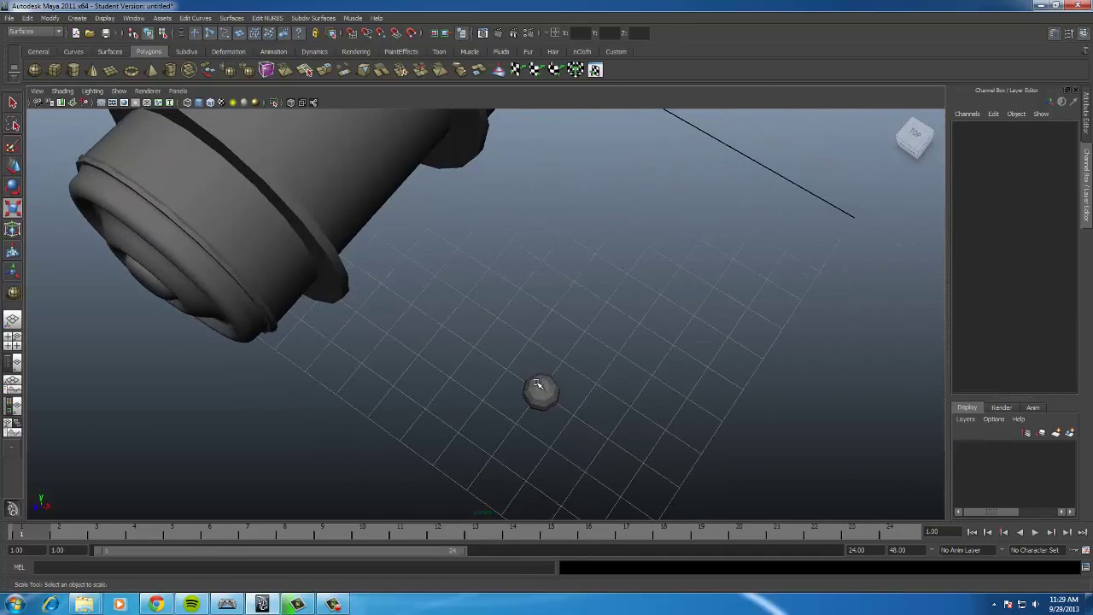
{"action": "left_click", "coordinate": [540, 385]}
{"action": "left_click_drag", "start_coordinate": [618, 398], "coordinate": [606, 365], "text": "alt"}
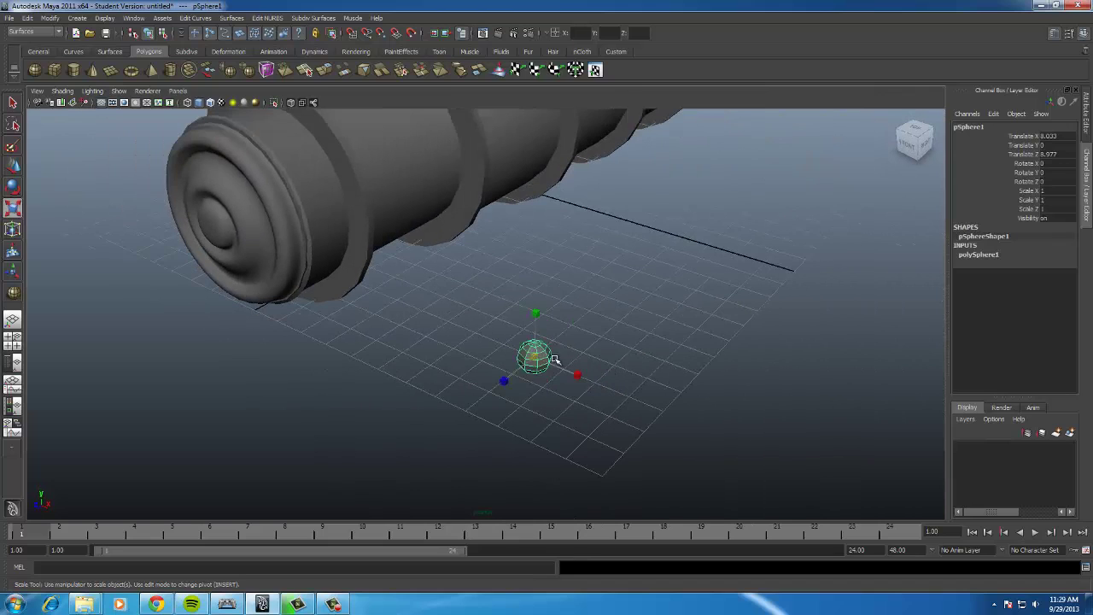
{"action": "left_click_drag", "start_coordinate": [541, 360], "coordinate": [512, 374]}
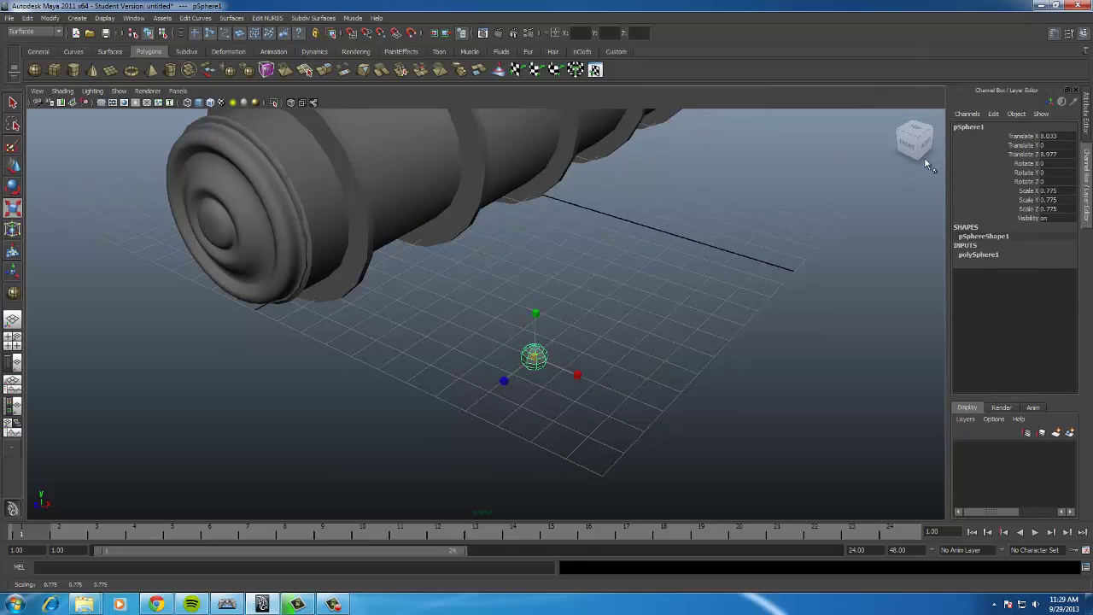
Set the sphere's X rotation to 90 degrees and keep its Y rotation at 0
{"action": "left_click", "coordinate": [1058, 175]}
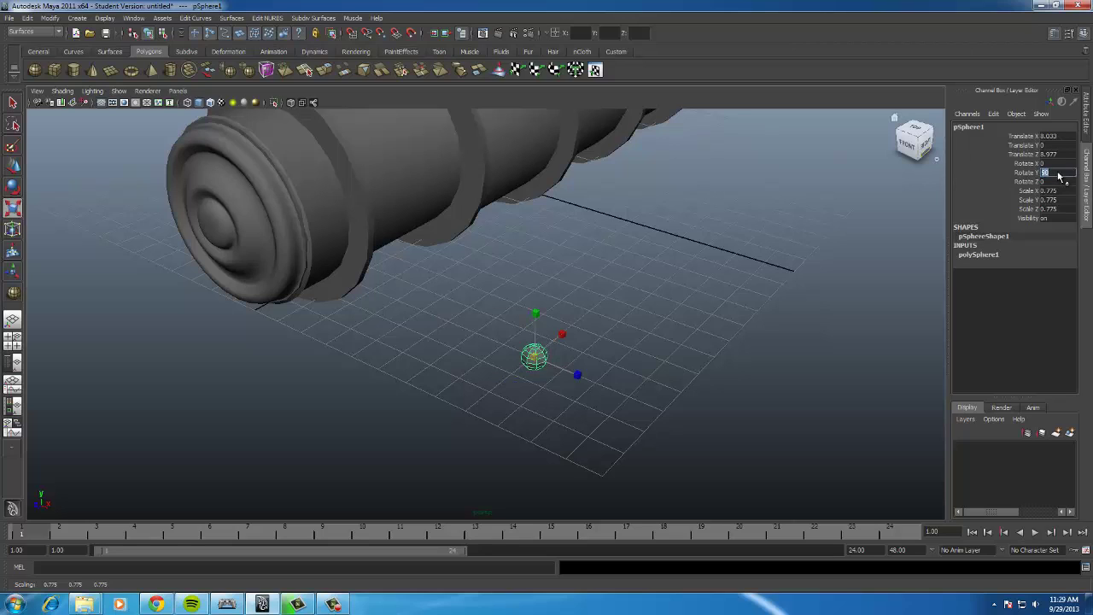
{"action": "key", "text": "shift+Tab"}
{"action": "key", "text": "shift+Tab"}
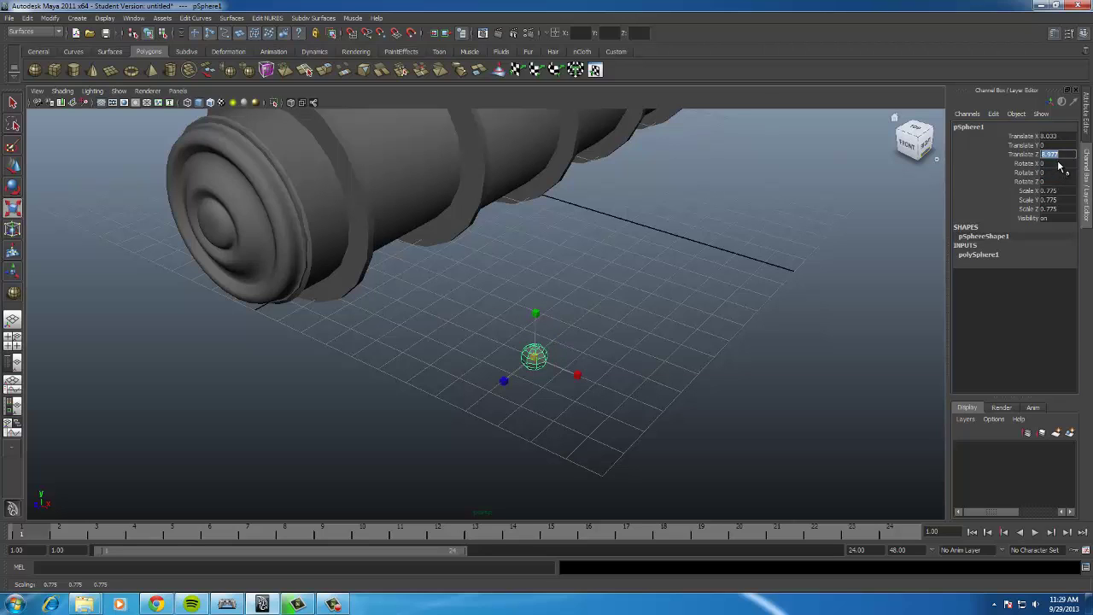
{"action": "key", "text": "Tab"}
{"action": "key", "text": "Return"}
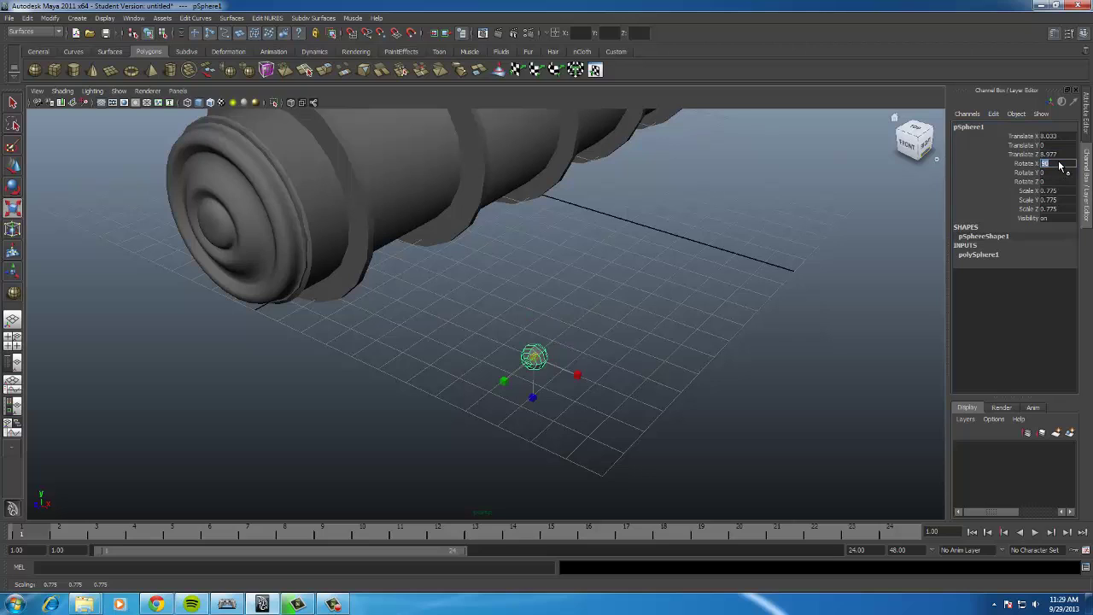
Move the sphere onto the lower edge of the frontmost ring, at about X 1.5, Y 0.41, Z 10.33
{"action": "left_click", "coordinate": [13, 166]}
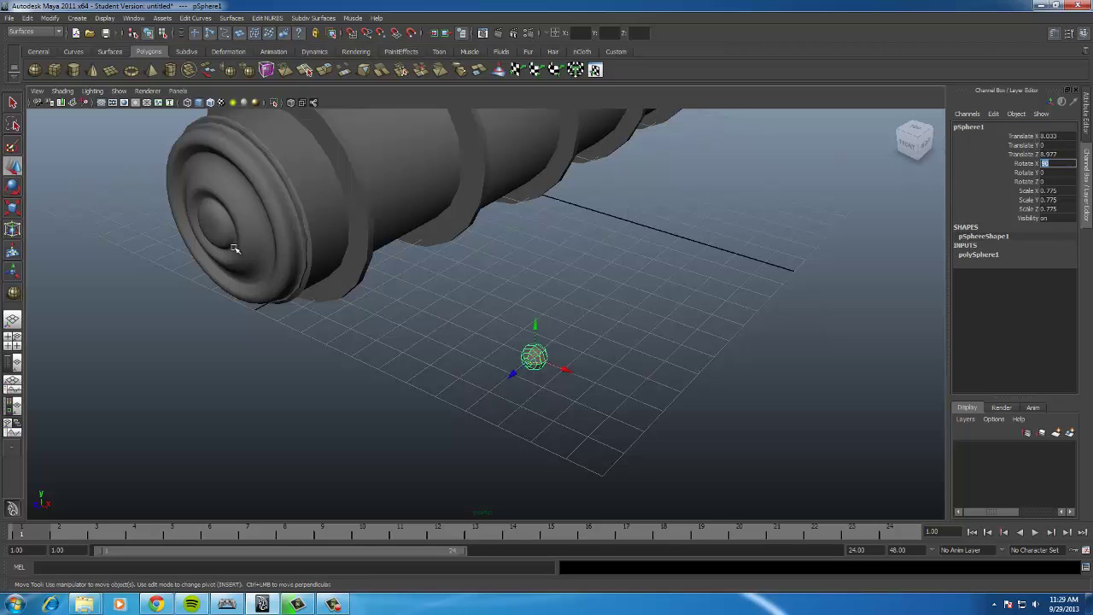
{"action": "left_click_drag", "start_coordinate": [556, 367], "coordinate": [431, 319]}
{"action": "key", "text": "space"}
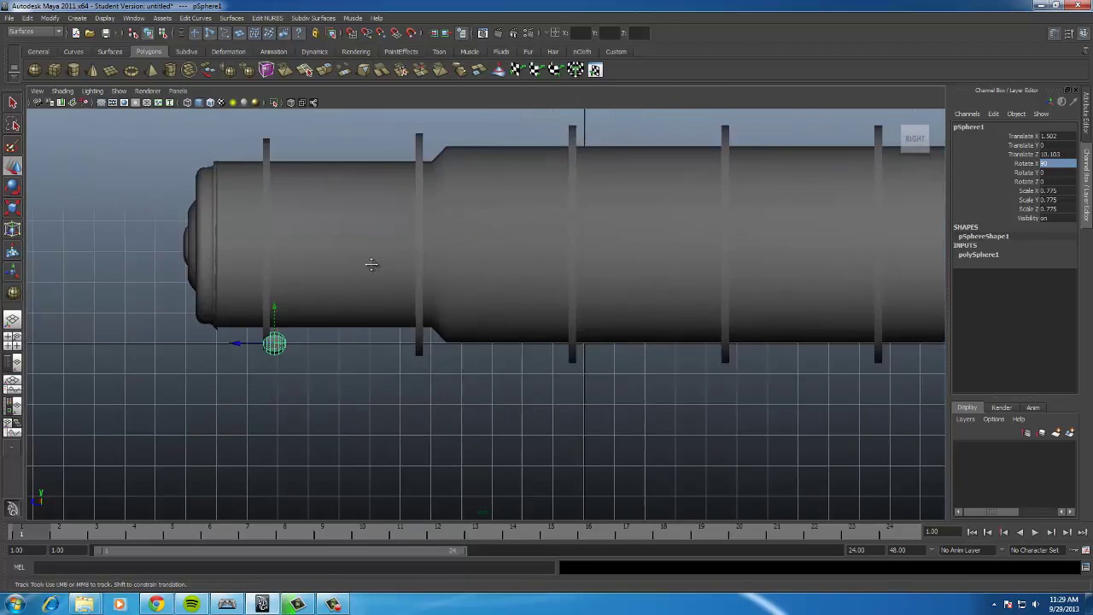
{"action": "middle_click_drag", "start_coordinate": [371, 264], "coordinate": [440, 400], "text": "alt"}
{"action": "scroll", "coordinate": [440, 400], "scroll_direction": "up", "scroll_amount": 2}
{"action": "mouse_move", "coordinate": [365, 374]}
{"action": "left_mouse_down"}
{"action": "mouse_move", "coordinate": [366, 358]}
{"action": "mouse_move", "coordinate": [354, 357]}
{"action": "left_mouse_up"}
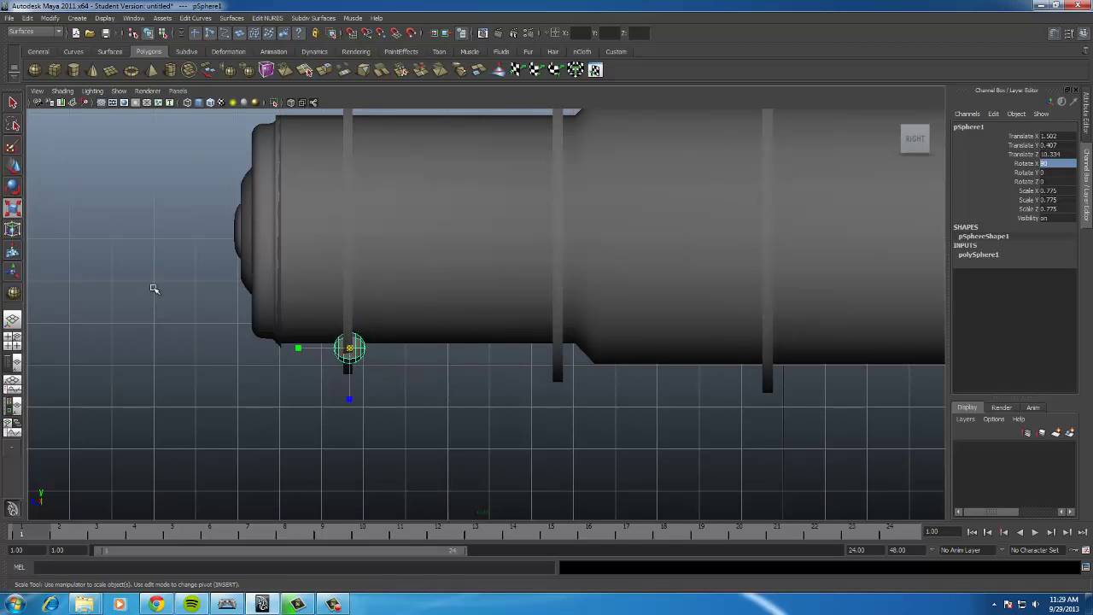
Scale the sphere down uniformly to about 0.488 so it suits the thickness of the frontmost ring
{"action": "left_click", "coordinate": [13, 208]}
{"action": "scroll", "coordinate": [352, 389], "scroll_direction": "up", "scroll_amount": 2}
{"action": "left_click", "coordinate": [331, 367]}
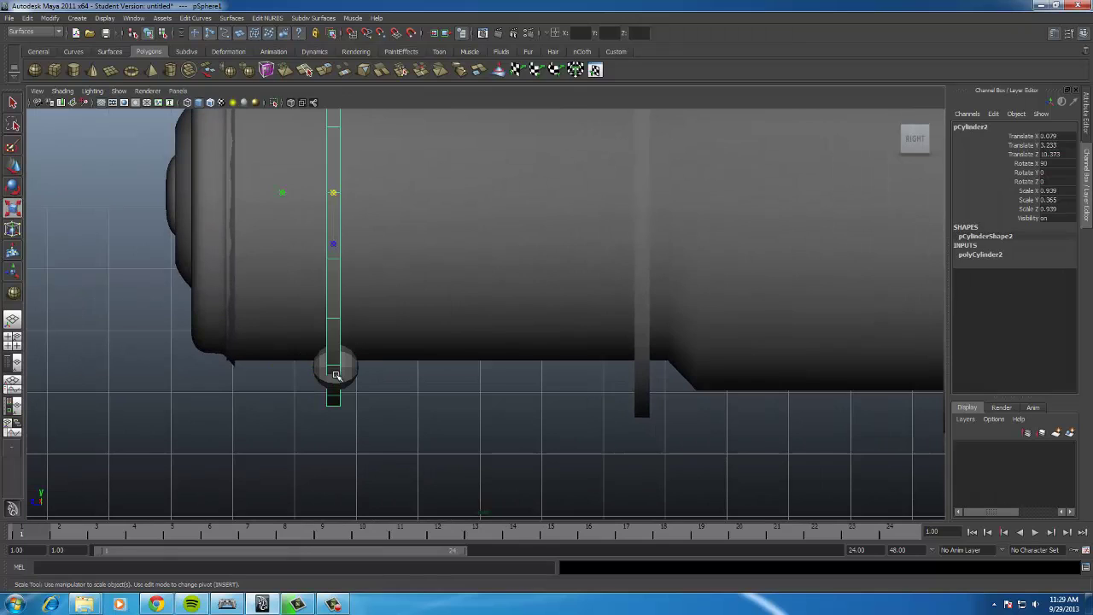
{"action": "left_click", "coordinate": [333, 367]}
{"action": "left_click", "coordinate": [333, 368]}
{"action": "left_click_drag", "start_coordinate": [333, 368], "coordinate": [321, 368]}
Adjust the sphere's position on the lower face of the frontmost ring to about X 1.6, Y 0.42
{"action": "key", "text": "space"}
{"action": "left_click_drag", "start_coordinate": [386, 378], "coordinate": [385, 395]}
{"action": "scroll", "coordinate": [437, 262], "scroll_direction": "up", "scroll_amount": 2}
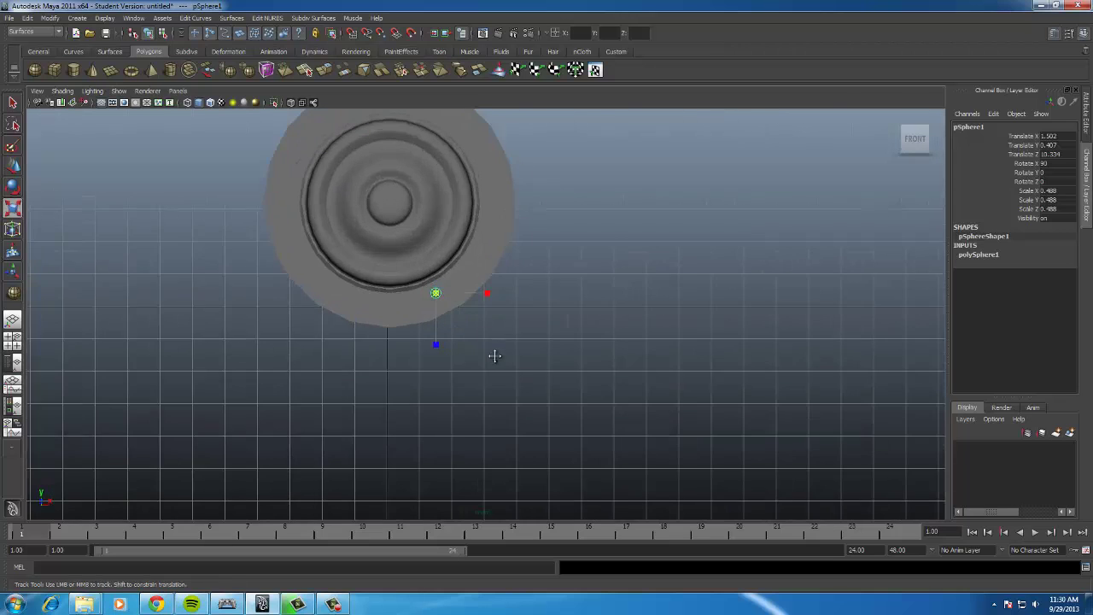
{"action": "scroll", "coordinate": [490, 356], "scroll_direction": "up", "scroll_amount": 1}
{"action": "key", "text": "w"}
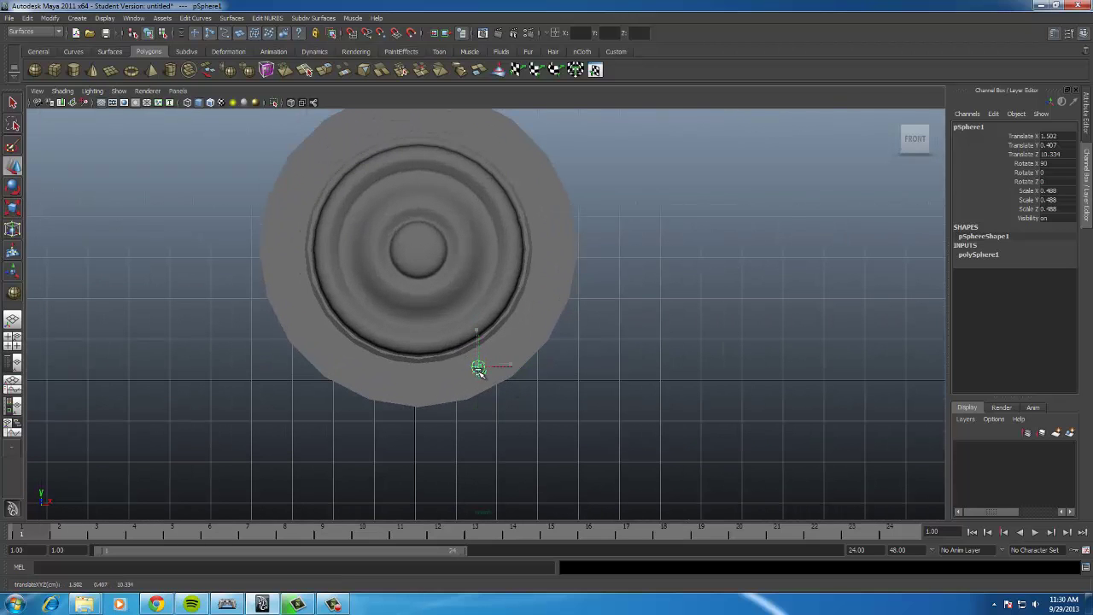
{"action": "key", "text": "space"}
{"action": "left_click_drag", "start_coordinate": [592, 366], "coordinate": [283, 309]}
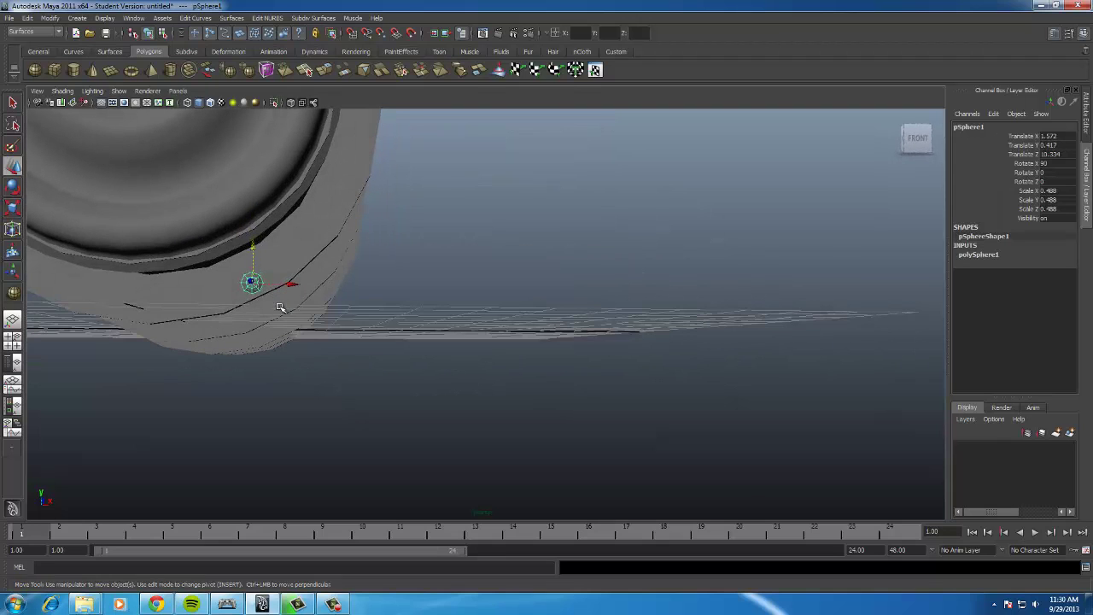
{"action": "left_click", "coordinate": [349, 341]}
{"action": "left_click_drag", "start_coordinate": [308, 368], "coordinate": [480, 372], "text": "alt"}
{"action": "left_click", "coordinate": [271, 321]}
{"action": "key", "text": "space"}
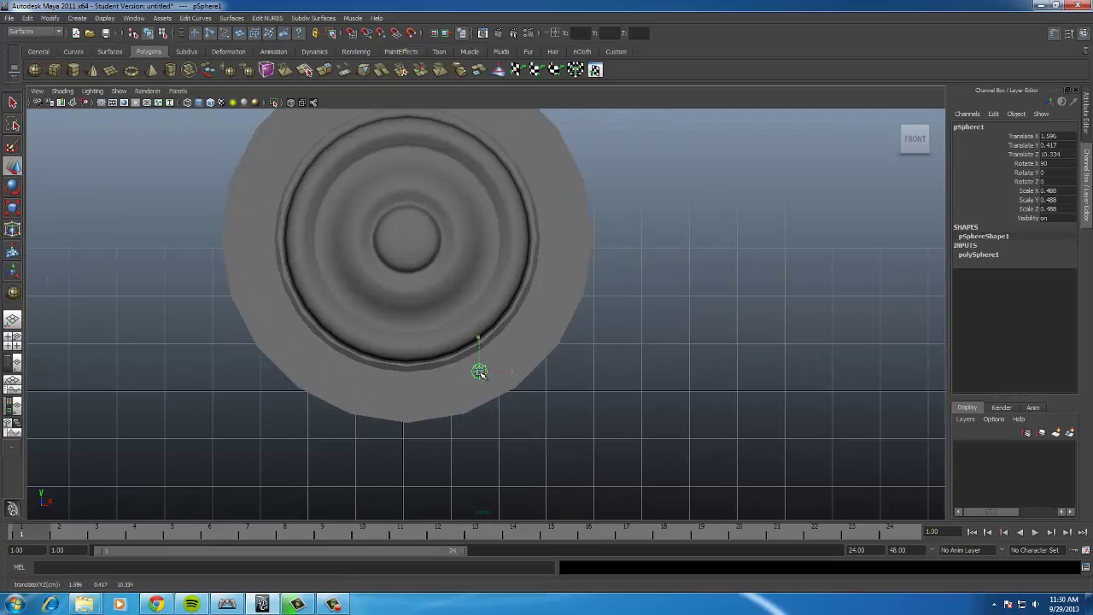
Snap the sphere's pivot to the centre of the cylinder as seen in the front view
{"action": "key", "text": "4"}
{"action": "key", "text": "5"}
{"action": "key", "text": "Insert"}
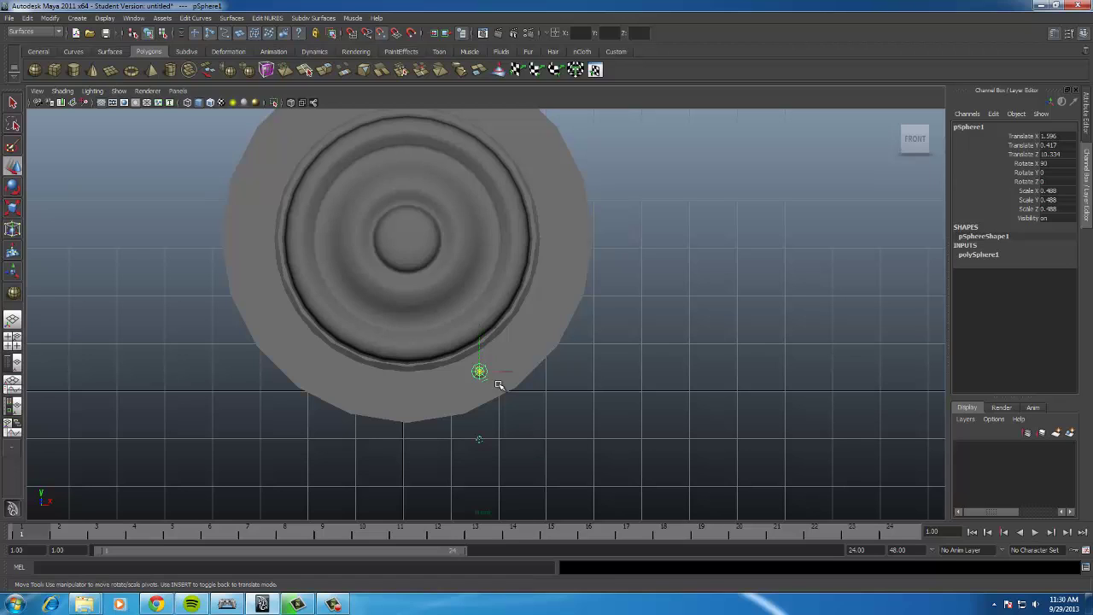
{"action": "left_click_drag", "start_coordinate": [479, 373], "coordinate": [413, 243]}
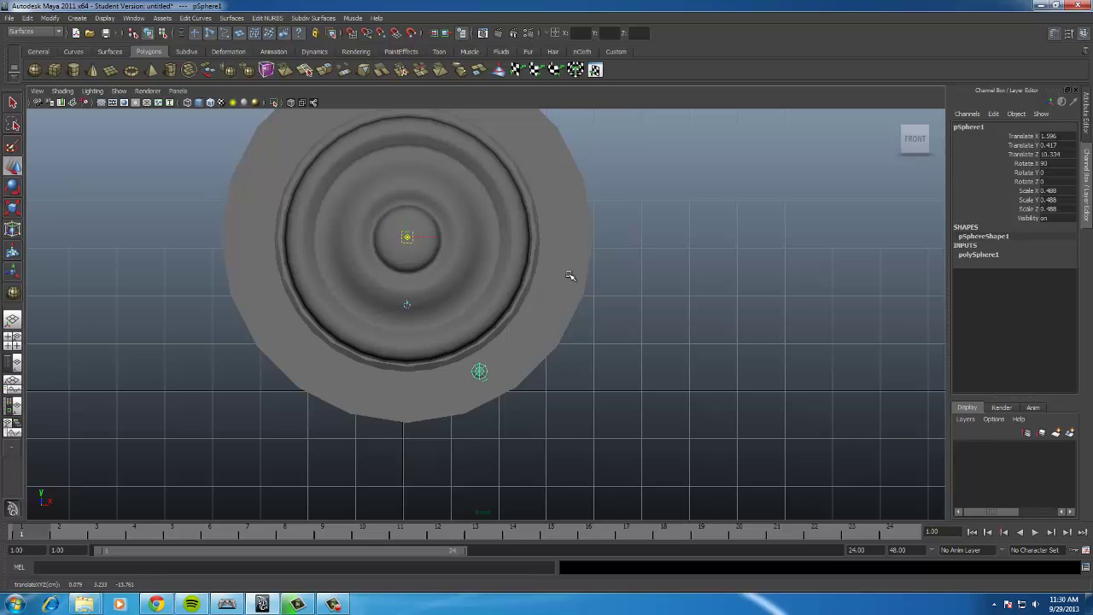
Bring the sphere's pivot forward from the far end of the cylinder to its front end, at about Z 12.1
{"action": "key", "text": "space"}
{"action": "left_click_drag", "start_coordinate": [561, 251], "coordinate": [461, 363]}
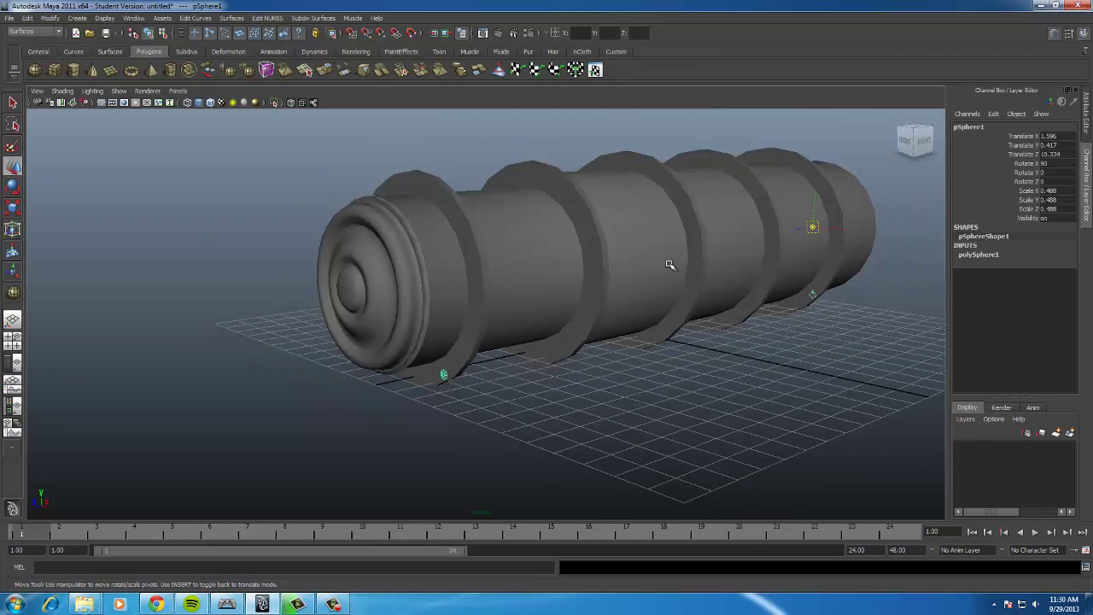
{"action": "left_click_drag", "start_coordinate": [822, 227], "coordinate": [315, 297]}
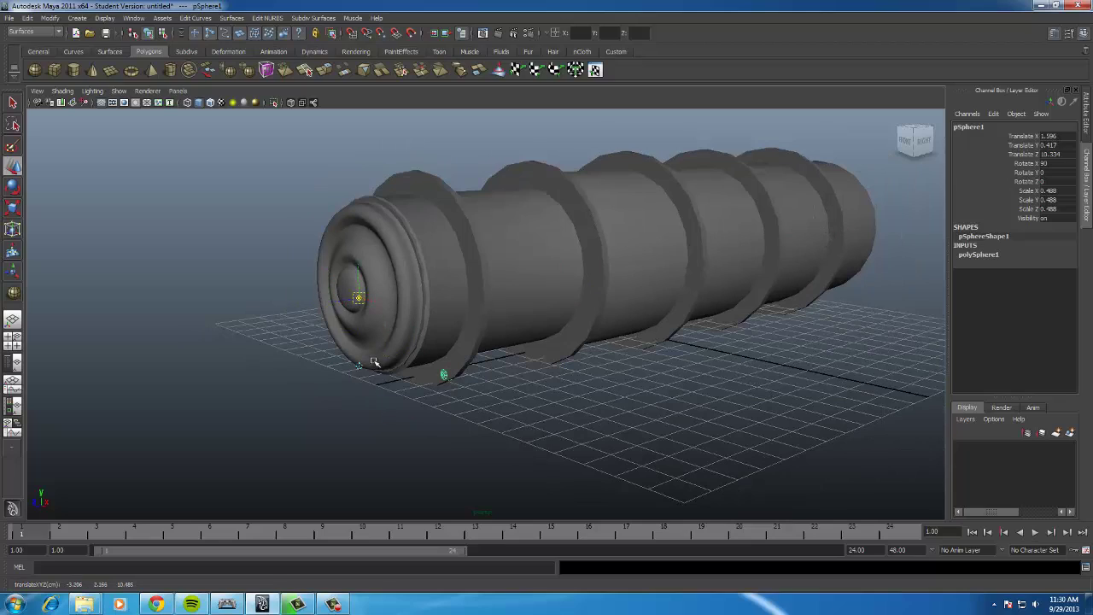
{"action": "left_click_drag", "start_coordinate": [374, 363], "coordinate": [455, 360], "text": "alt"}
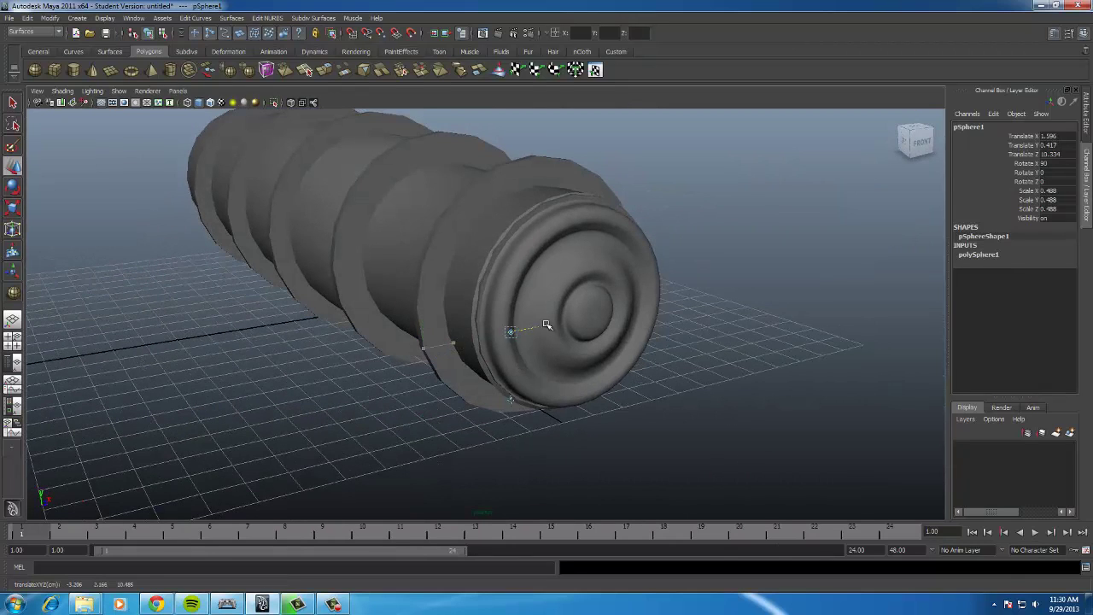
{"action": "left_click_drag", "start_coordinate": [658, 333], "coordinate": [620, 313], "text": "alt"}
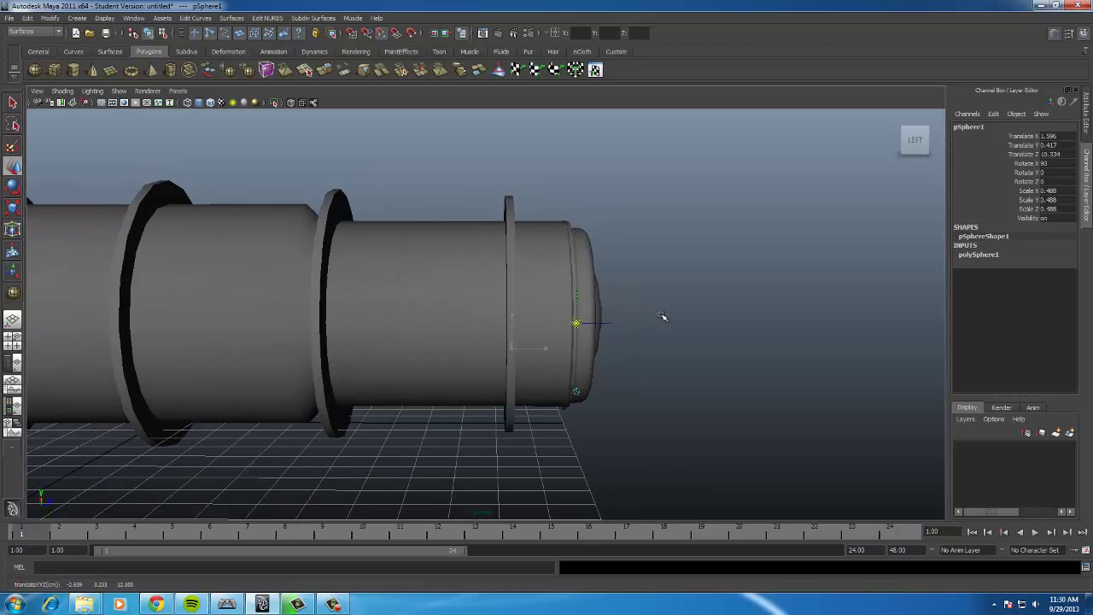
{"action": "key", "text": "v"}
Snap the sphere's pivot along X back to the cylinder's centre axis, at about X 0.08
{"action": "key", "text": "space"}
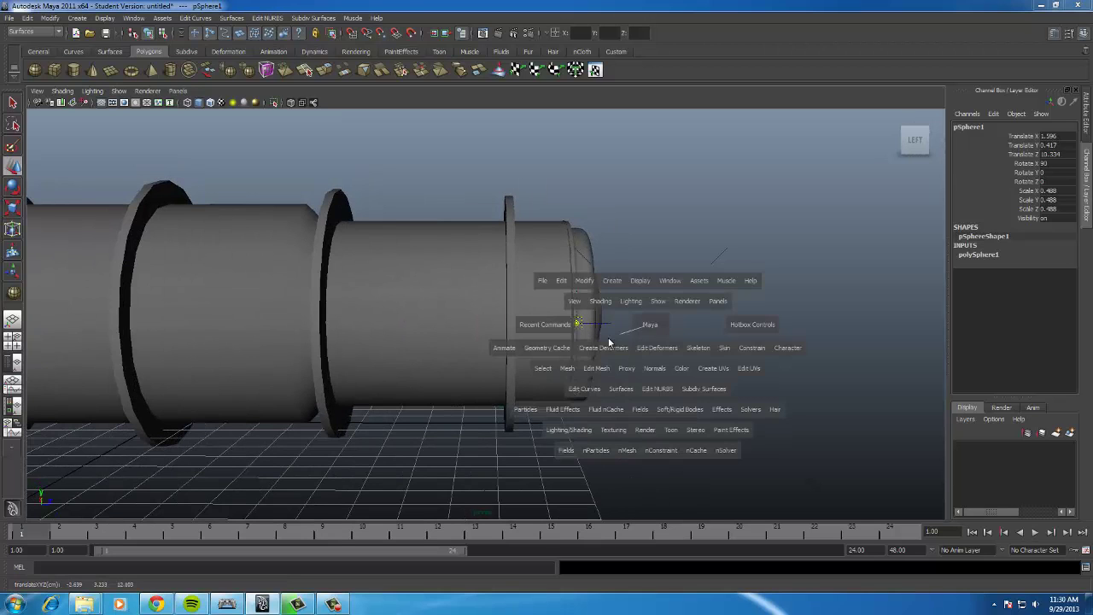
{"action": "left_click_drag", "start_coordinate": [613, 331], "coordinate": [695, 326]}
{"action": "key", "text": "space"}
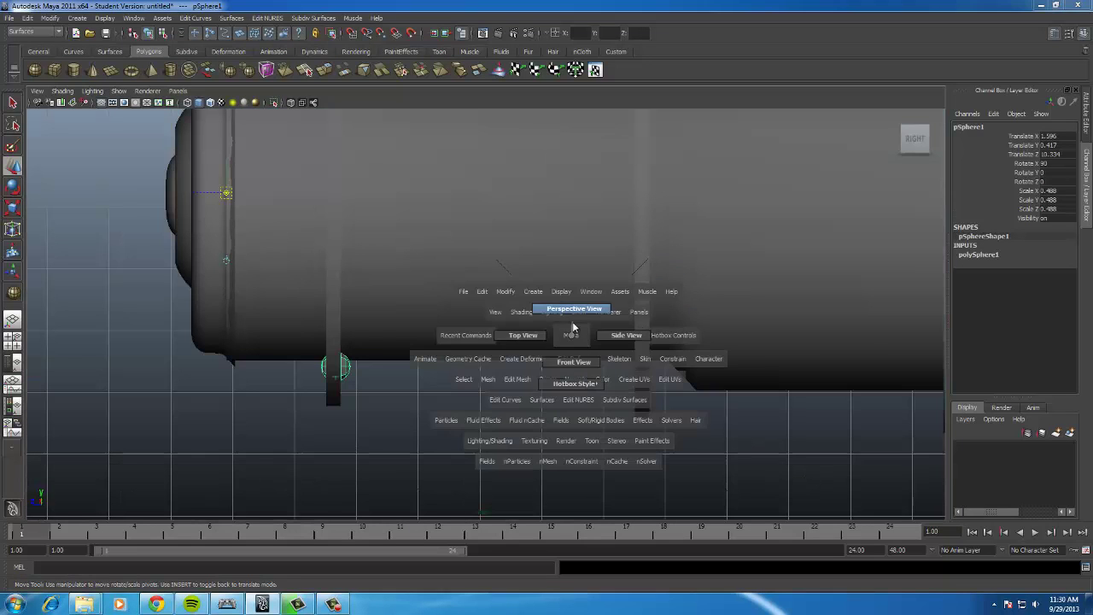
{"action": "left_click_drag", "start_coordinate": [576, 328], "coordinate": [419, 303]}
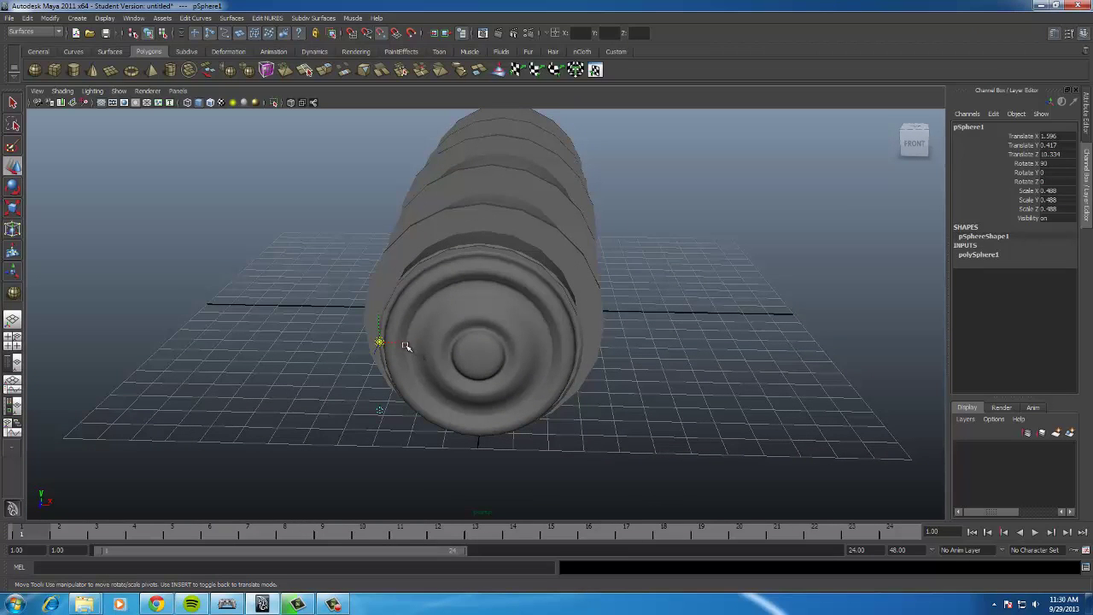
{"action": "left_click_drag", "start_coordinate": [406, 345], "coordinate": [498, 343]}
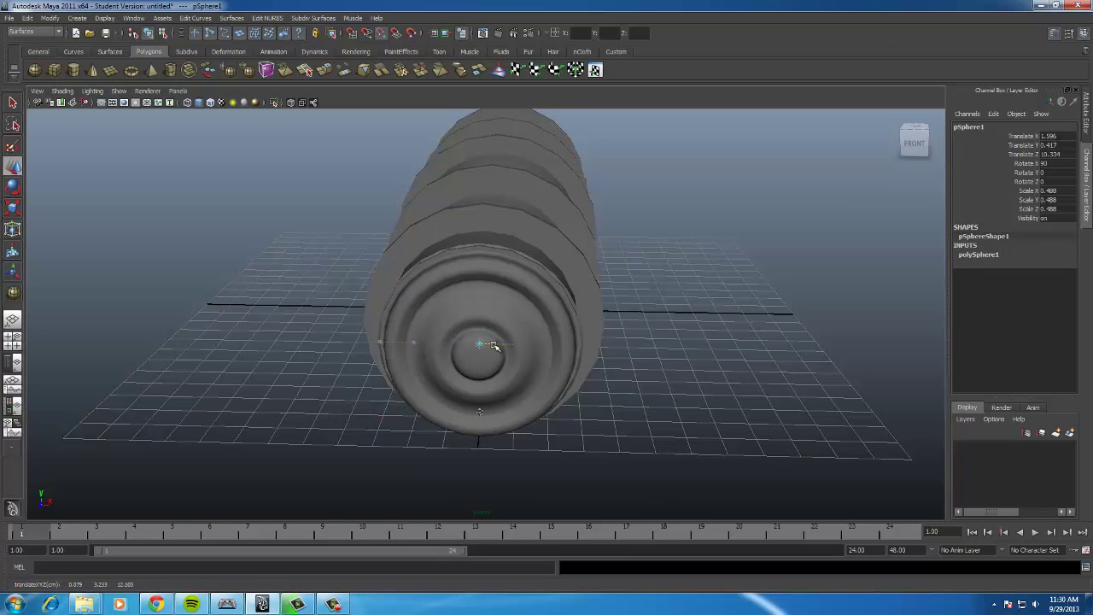
{"action": "left_click_drag", "start_coordinate": [559, 373], "coordinate": [509, 363], "text": "alt"}
Finish pivot editing and move the frontmost ring forward along Z to about 15.3, clear of the cylinder
{"action": "left_click", "coordinate": [555, 386]}
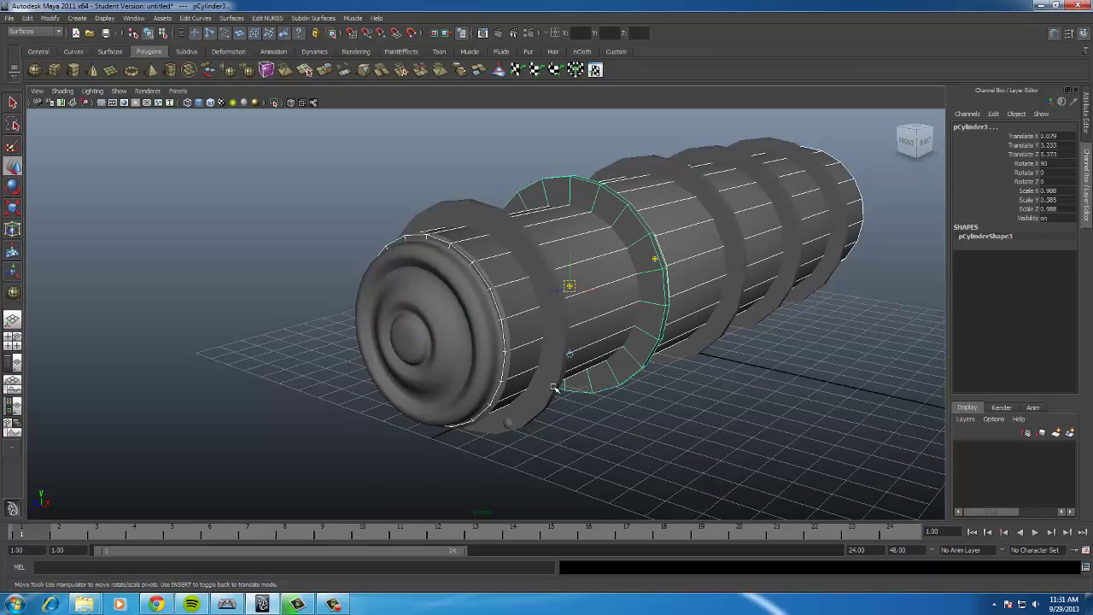
{"action": "left_click", "coordinate": [547, 388]}
{"action": "key", "text": "Insert"}
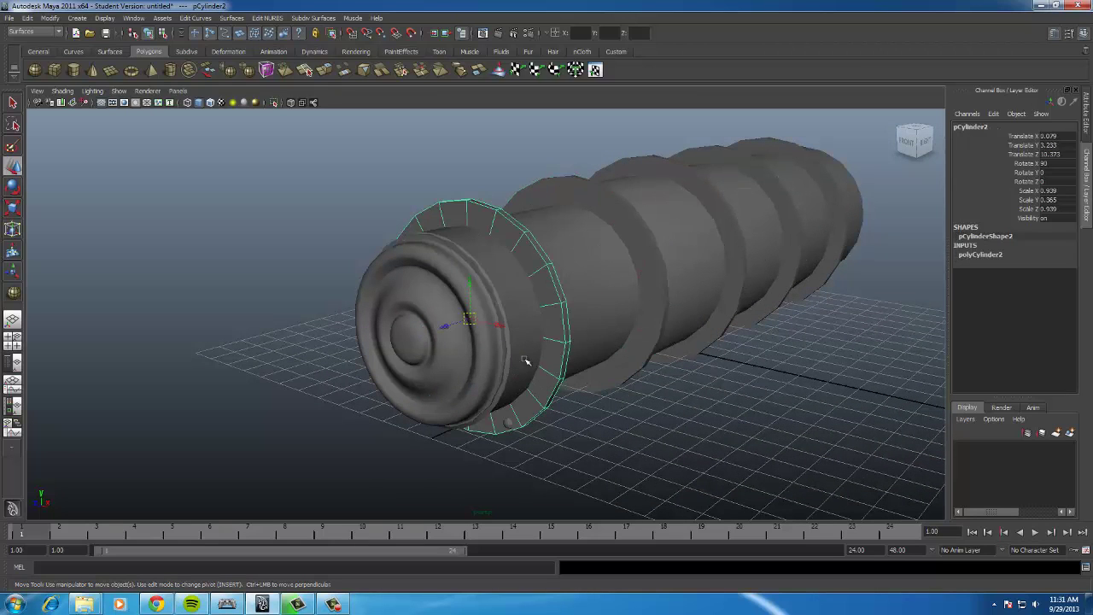
{"action": "left_click_drag", "start_coordinate": [433, 329], "coordinate": [309, 386]}
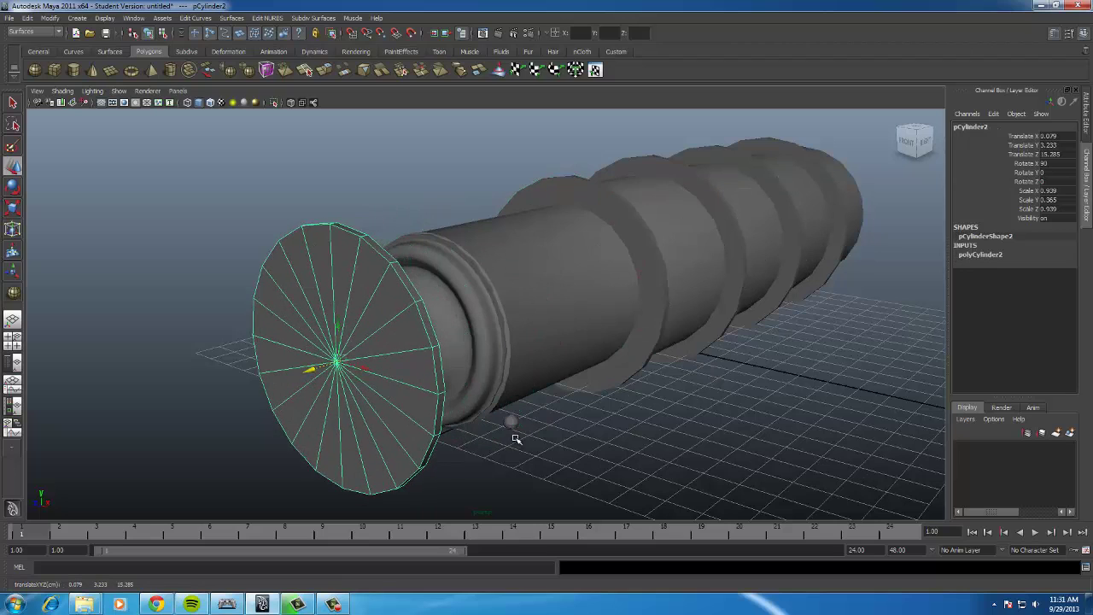
Move the sphere rivet forward along Z to about 15.3, onto the front face of the detached ring
{"action": "left_click", "coordinate": [511, 421]}
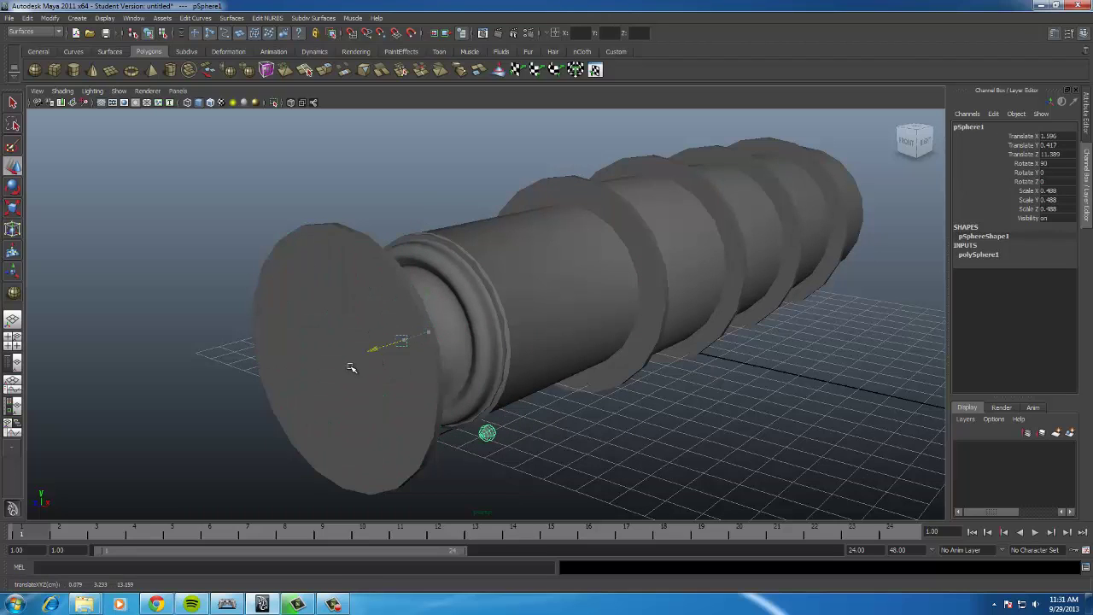
{"action": "left_click_drag", "start_coordinate": [351, 367], "coordinate": [339, 429]}
Enter pivot editing, shift the sphere's pivot along Z to the ring and snap it to the ring's centre
{"action": "key", "text": "Insert"}
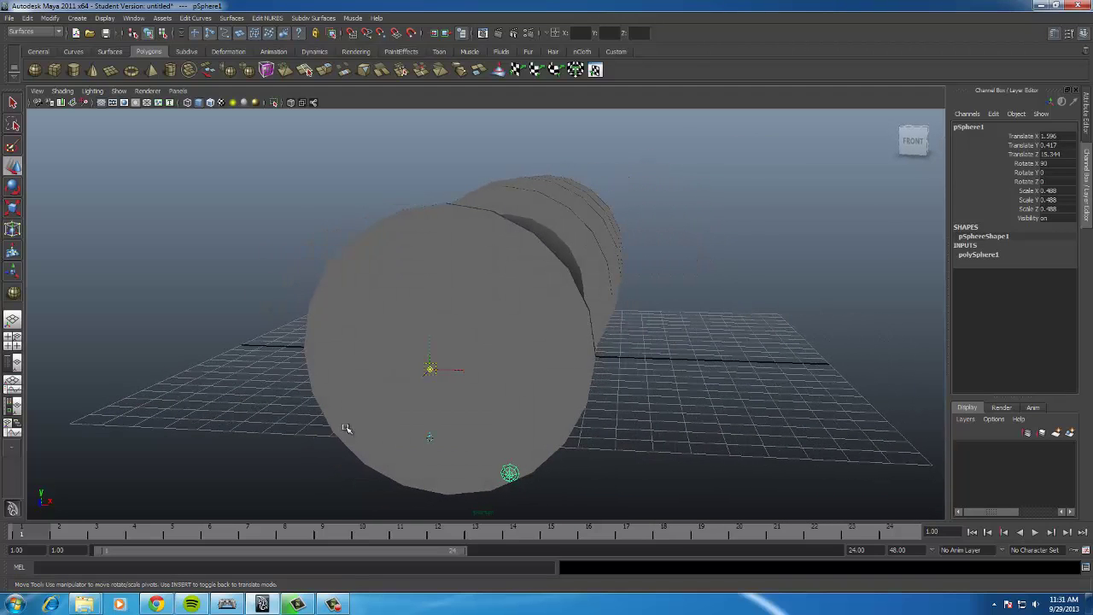
{"action": "left_click_drag", "start_coordinate": [344, 389], "coordinate": [300, 393], "text": "alt"}
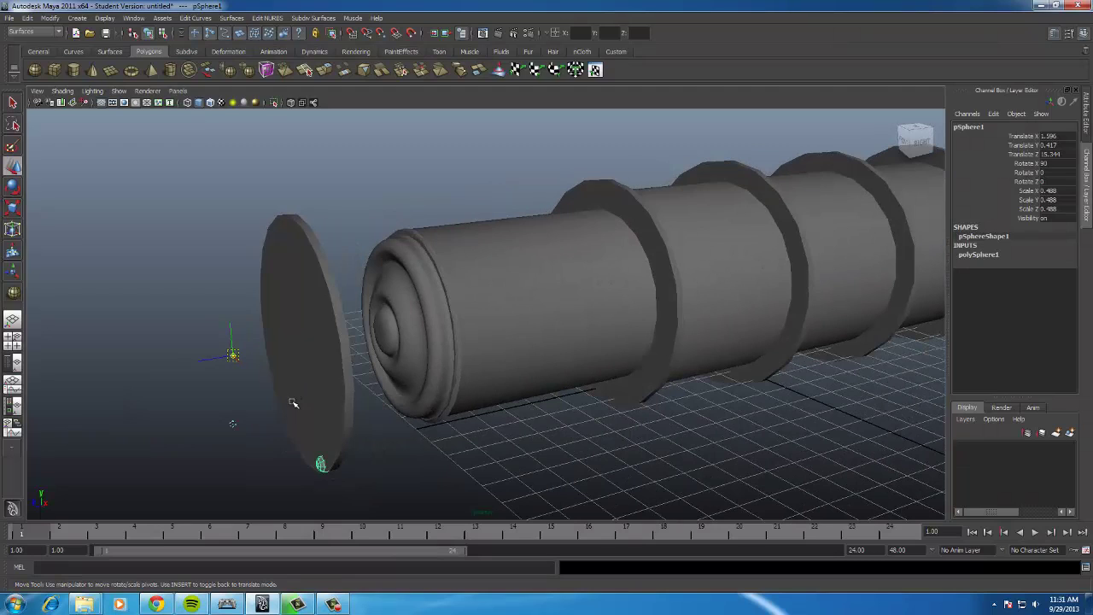
{"action": "left_click_drag", "start_coordinate": [232, 357], "coordinate": [293, 358]}
{"action": "left_click_drag", "start_coordinate": [325, 396], "coordinate": [380, 401], "text": "alt"}
{"action": "key", "text": "space"}
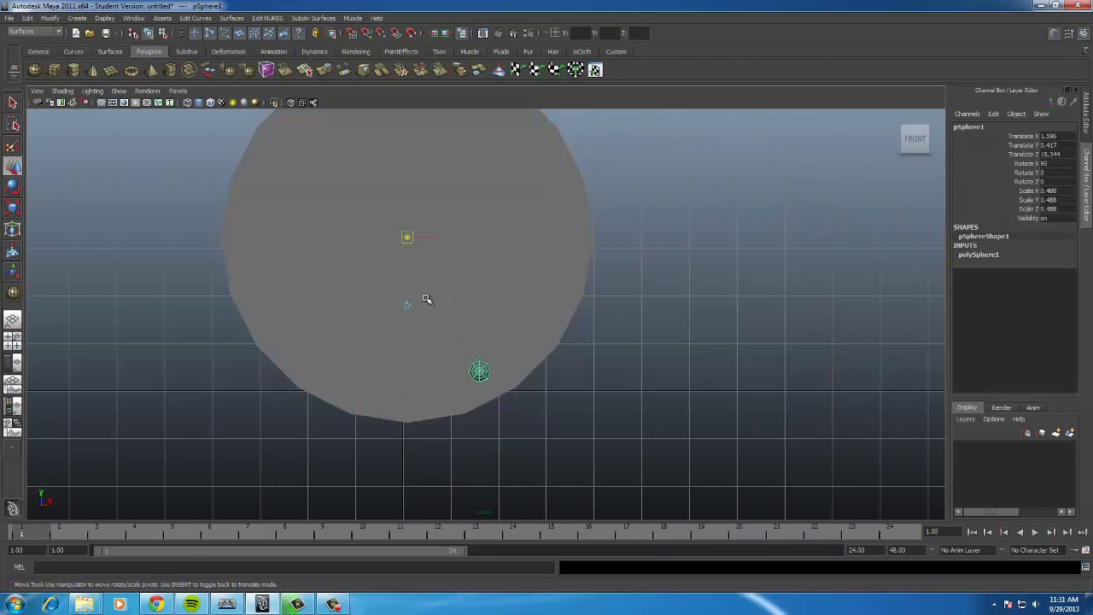
{"action": "key", "text": "v"}
{"action": "mouse_move", "coordinate": [407, 238]}
{"action": "right_mouse_down"}
{"action": "mouse_move", "coordinate": [367, 239]}
{"action": "mouse_move", "coordinate": [410, 253]}
{"action": "right_mouse_up"}
{"action": "left_click", "coordinate": [479, 372]}
{"action": "left_click", "coordinate": [479, 373]}
{"action": "mouse_move", "coordinate": [479, 372]}
{"action": "right_mouse_down"}
{"action": "mouse_move", "coordinate": [516, 354]}
{"action": "mouse_move", "coordinate": [481, 378]}
{"action": "right_mouse_up"}
{"action": "left_click", "coordinate": [479, 372]}
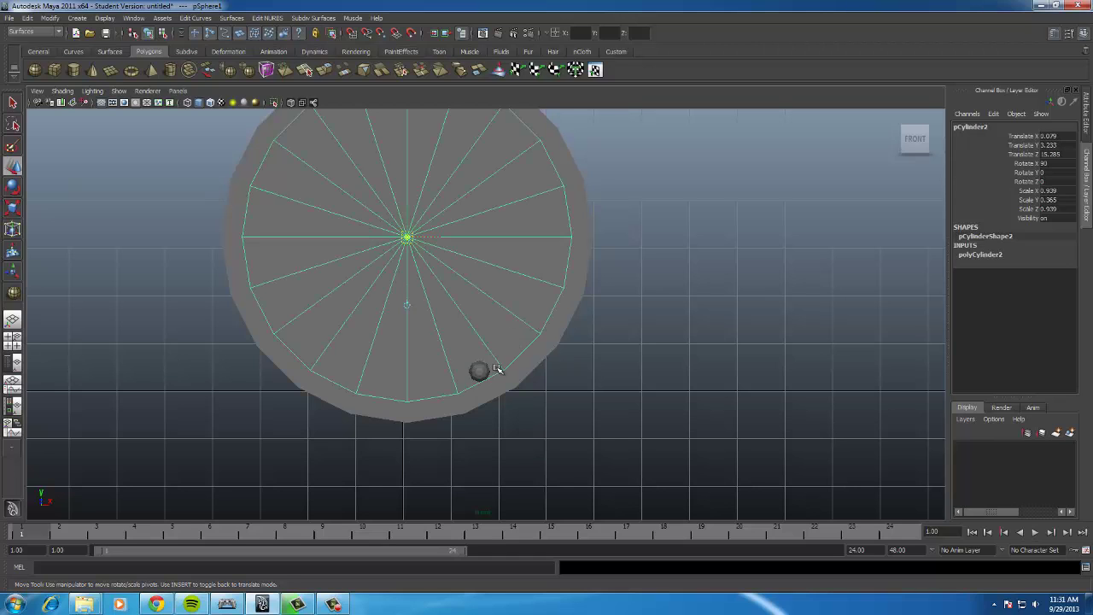
{"action": "left_click", "coordinate": [474, 308]}
{"action": "right_click_drag", "start_coordinate": [473, 301], "coordinate": [488, 474]}
{"action": "left_click", "coordinate": [496, 271]}
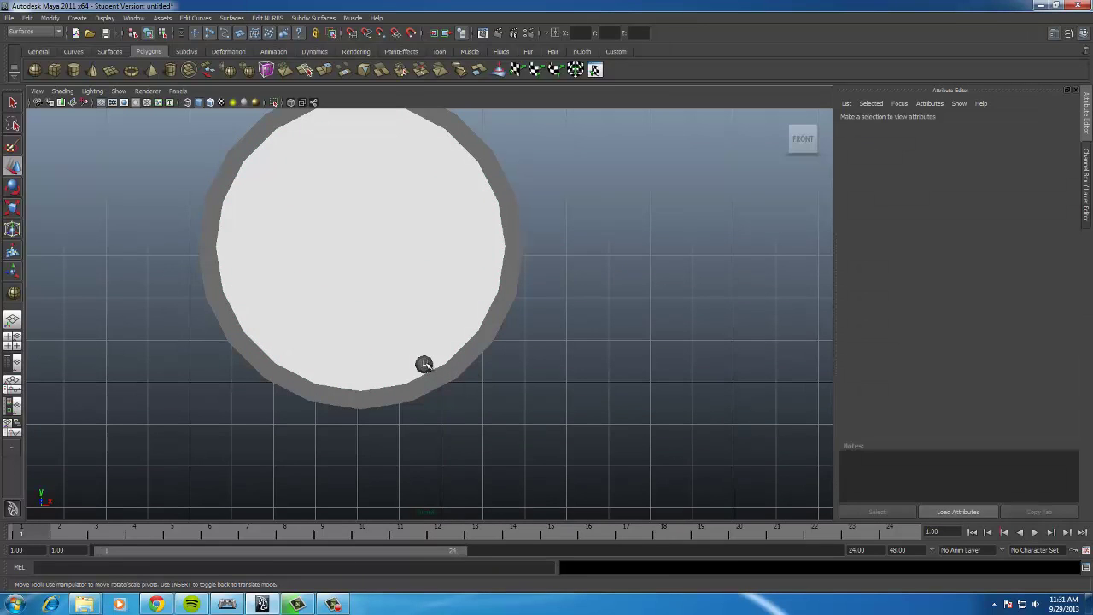
Reselect the sphere and snap its pivot to the ring's centre in the front view
{"action": "right_click_drag", "start_coordinate": [422, 364], "coordinate": [424, 364]}
{"action": "left_click", "coordinate": [425, 365]}
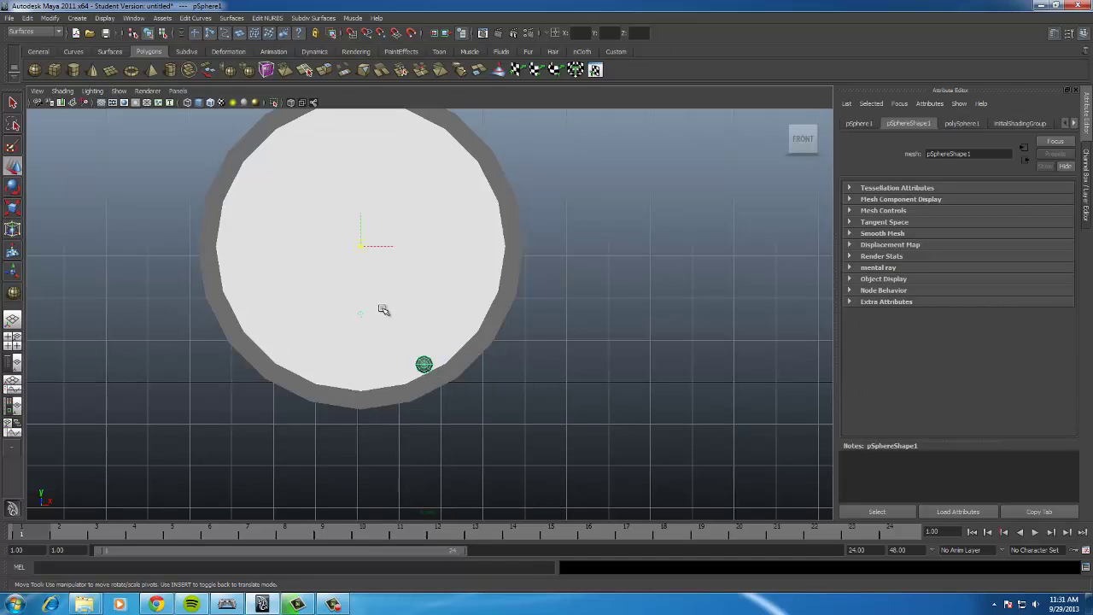
{"action": "left_click", "coordinate": [363, 248]}
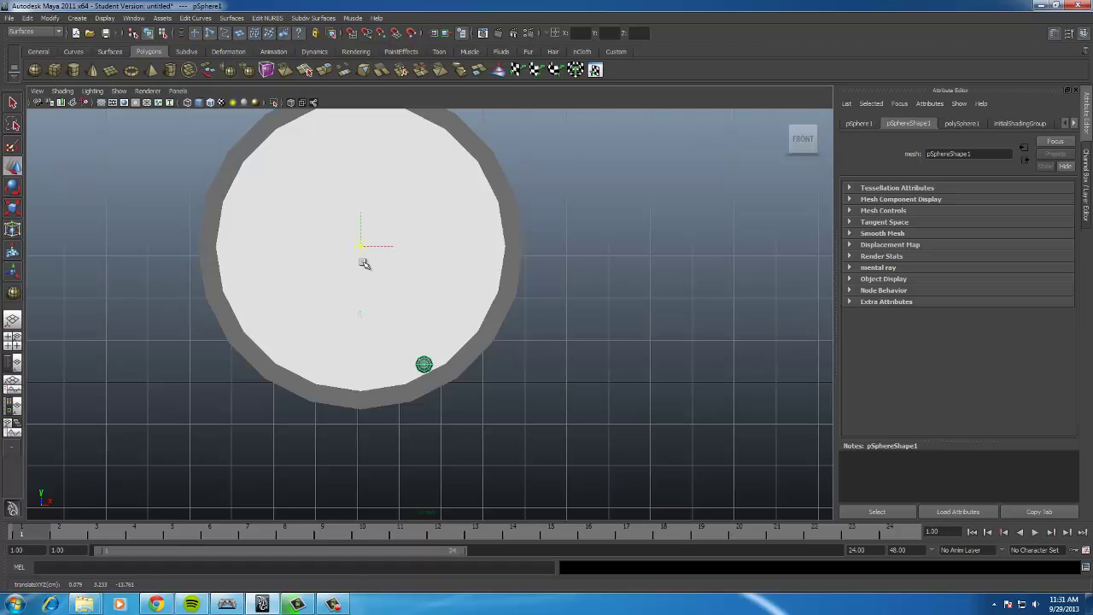
Bring the sphere's pivot forward along Z to the detached ring's centre and check its placement in wireframe and shaded display
{"action": "key", "text": "space"}
{"action": "left_click_drag", "start_coordinate": [424, 293], "coordinate": [570, 297]}
{"action": "left_click_drag", "start_coordinate": [691, 247], "coordinate": [378, 302]}
{"action": "key", "text": "4"}
{"action": "right_click_drag", "start_coordinate": [378, 303], "coordinate": [336, 317], "text": "alt"}
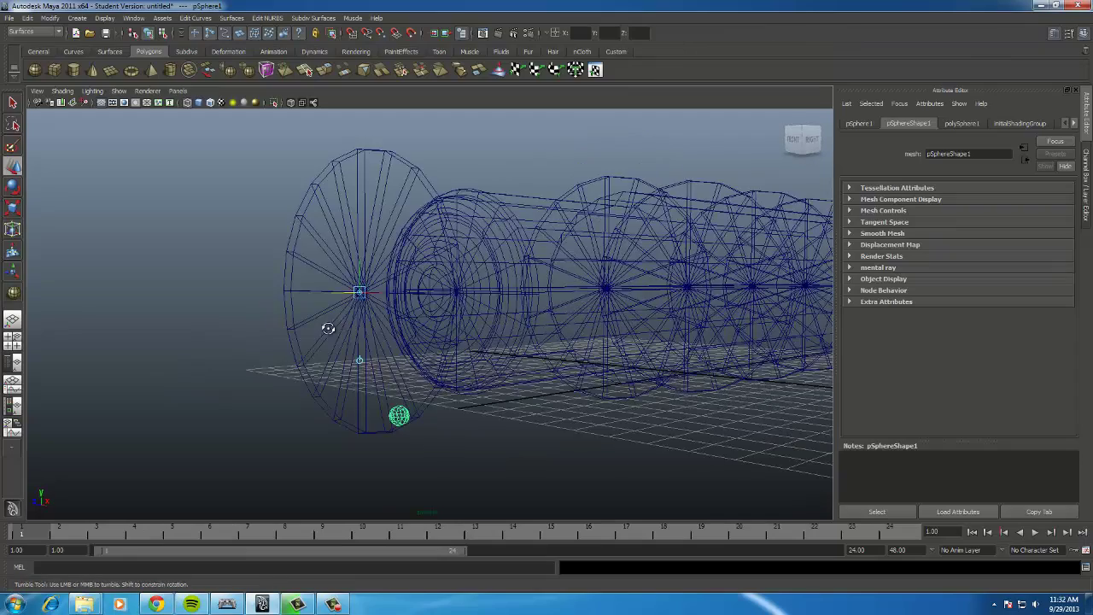
{"action": "left_click_drag", "start_coordinate": [327, 324], "coordinate": [329, 341], "text": "alt"}
{"action": "scroll", "coordinate": [330, 343], "scroll_direction": "up", "scroll_amount": 2}
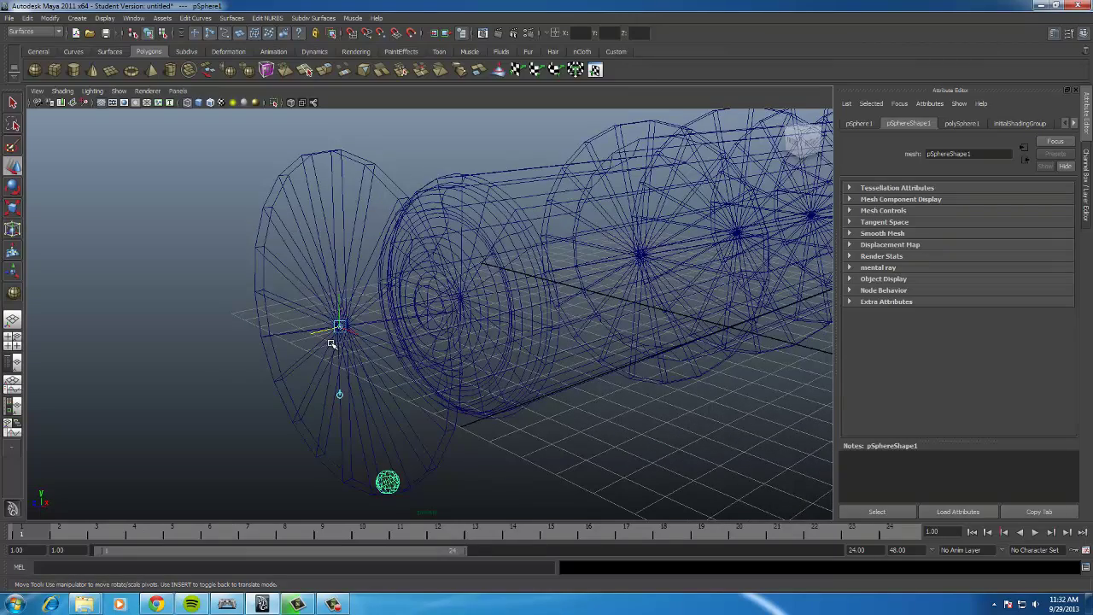
{"action": "key", "text": "5"}
{"action": "mouse_move", "coordinate": [378, 349]}
{"action": "left_mouse_down", "text": "alt"}
{"action": "mouse_move", "coordinate": [395, 356]}
{"action": "mouse_move", "coordinate": [435, 326]}
{"action": "mouse_move", "coordinate": [327, 331]}
{"action": "left_mouse_up", "text": "alt"}
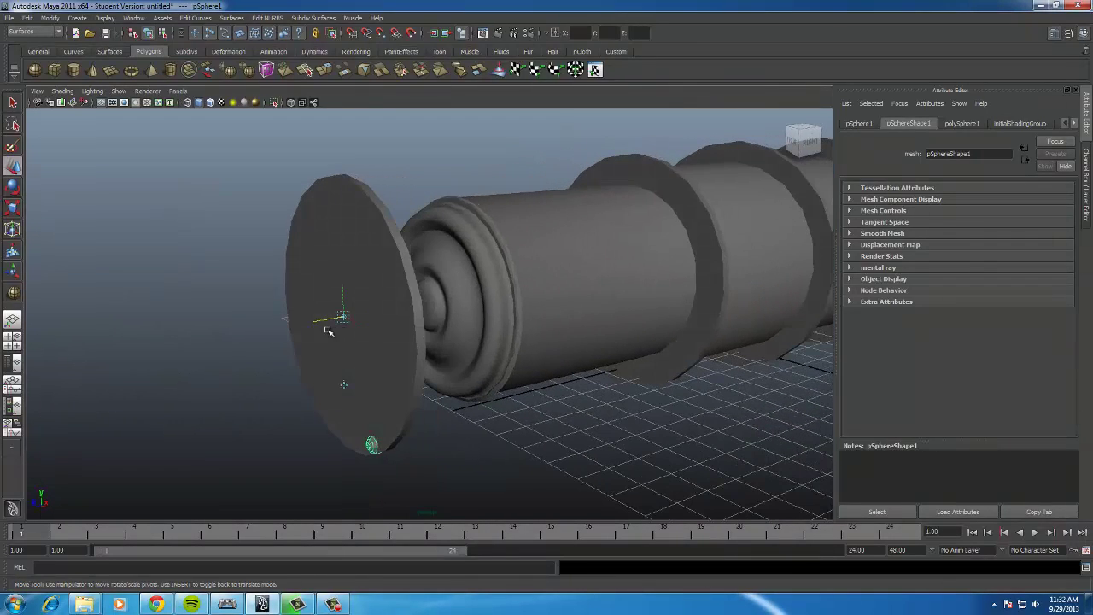
Open the Duplicate Special options for the sphere and reset them to their defaults
{"action": "left_click", "coordinate": [29, 17]}
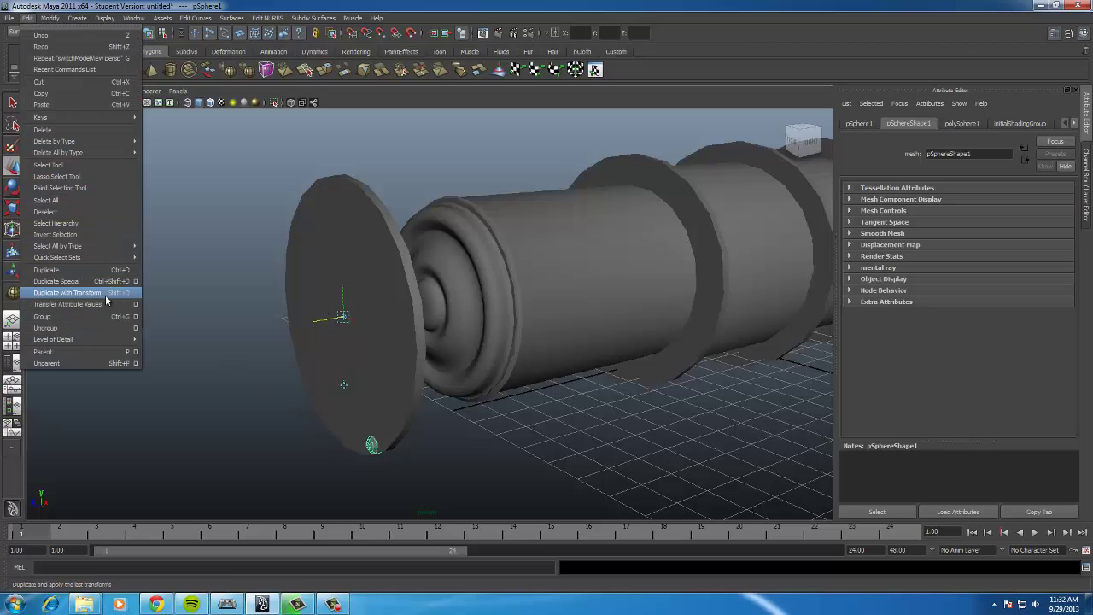
{"action": "left_click", "coordinate": [136, 283]}
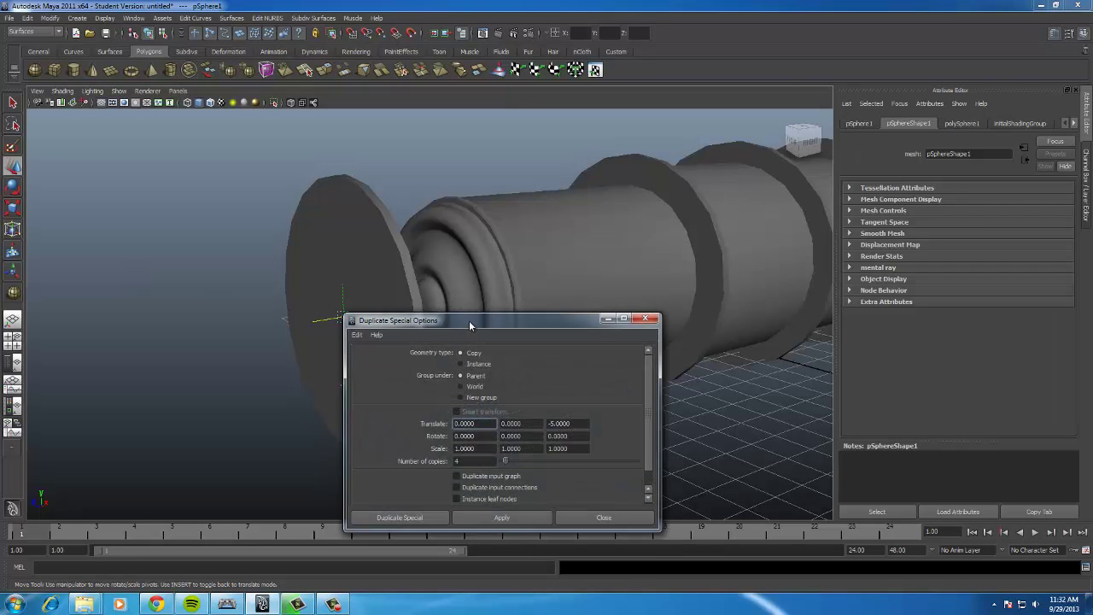
{"action": "left_click_drag", "start_coordinate": [468, 320], "coordinate": [621, 235]}
{"action": "left_click", "coordinate": [524, 246]}
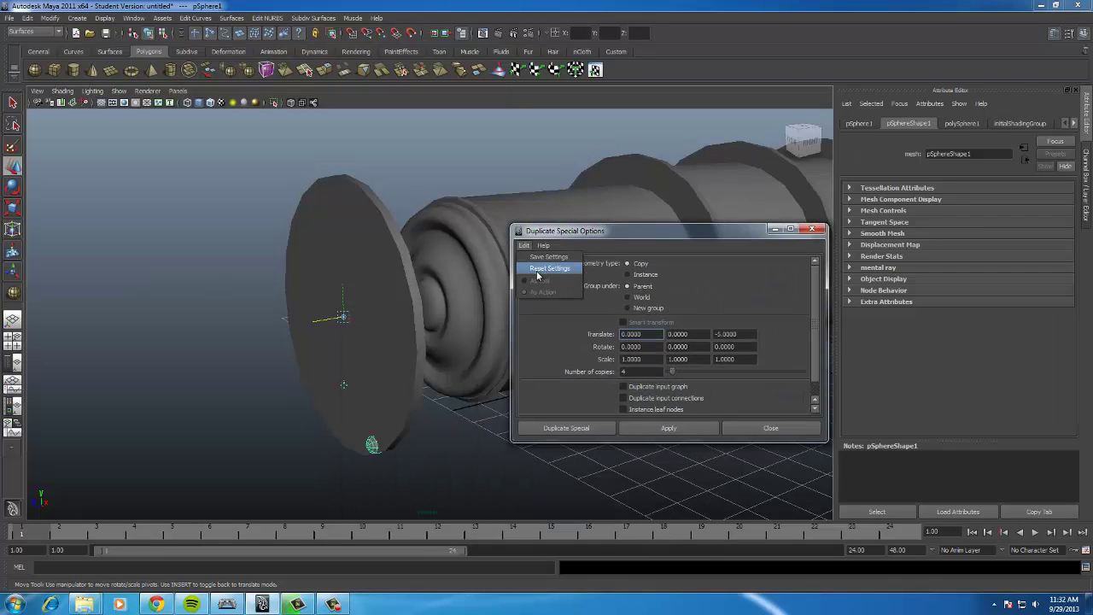
{"action": "left_click", "coordinate": [539, 274]}
Duplicate the sphere around the ring with 9 copies, each rotated 36 degrees about Z
{"action": "left_click_drag", "start_coordinate": [379, 352], "coordinate": [405, 322], "text": "alt"}
{"action": "left_click_drag", "start_coordinate": [331, 321], "coordinate": [229, 321], "text": "alt"}
{"action": "left_click_drag", "start_coordinate": [242, 400], "coordinate": [265, 395], "text": "alt"}
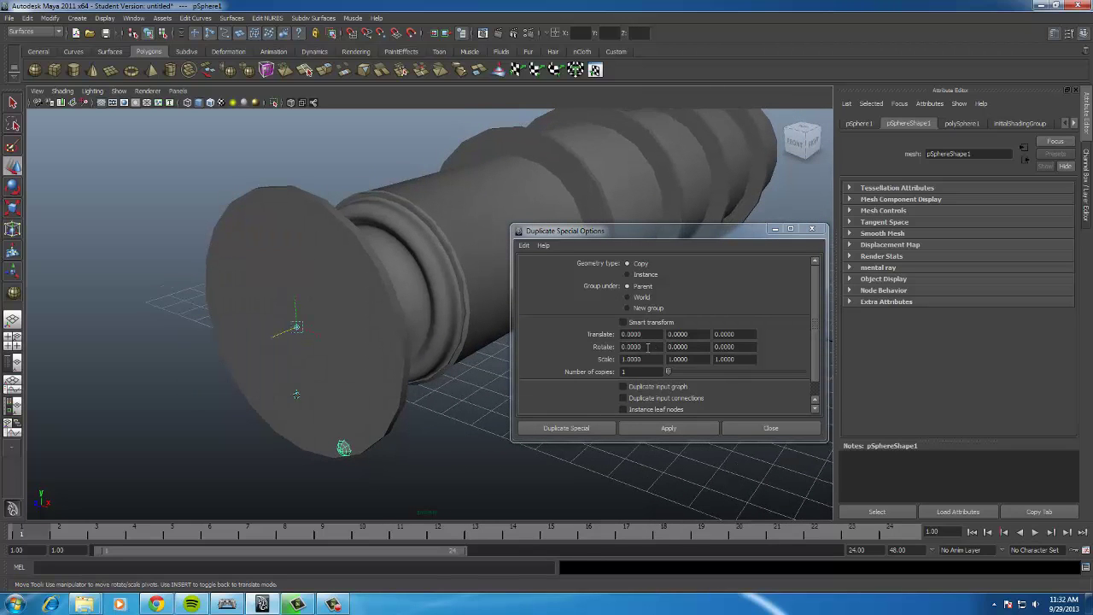
{"action": "left_click", "coordinate": [647, 346]}
{"action": "left_click", "coordinate": [688, 346]}
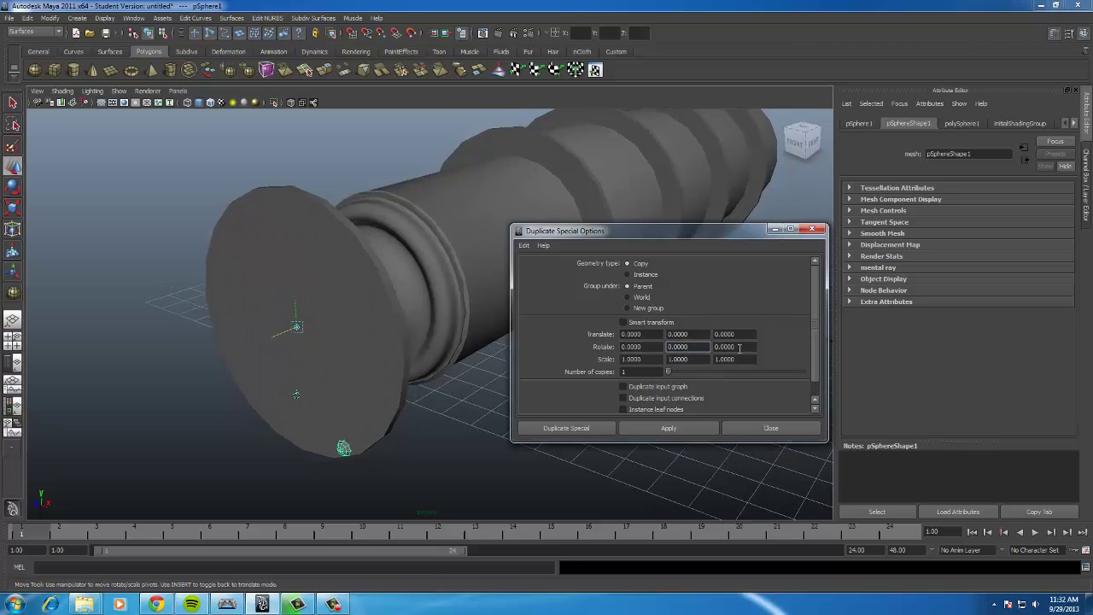
{"action": "left_click", "coordinate": [740, 347]}
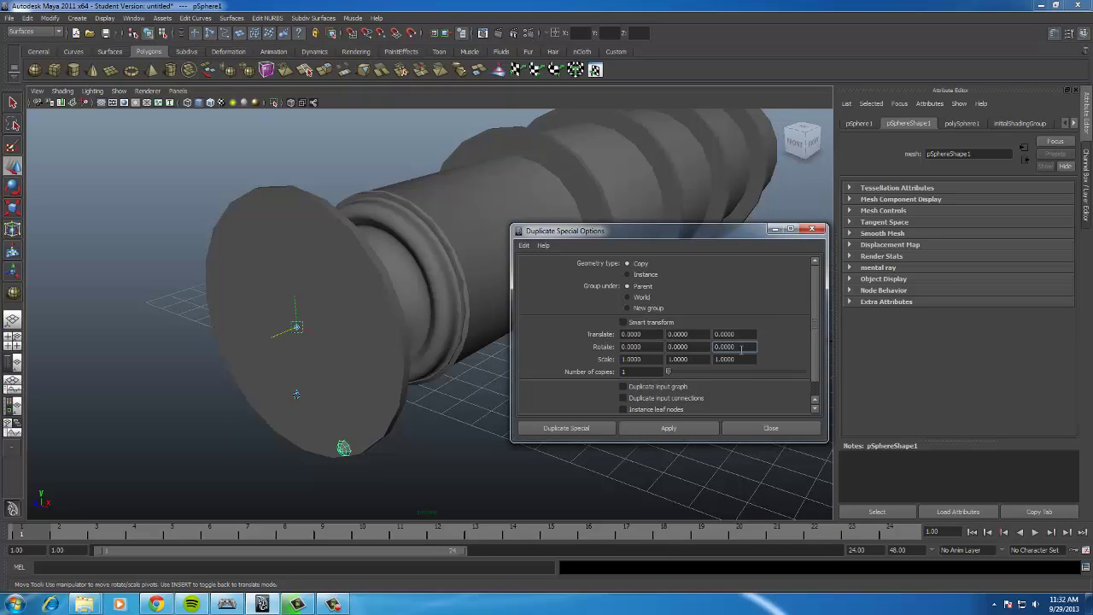
{"action": "left_click_drag", "start_coordinate": [744, 345], "coordinate": [659, 346]}
{"action": "left_click", "coordinate": [629, 373]}
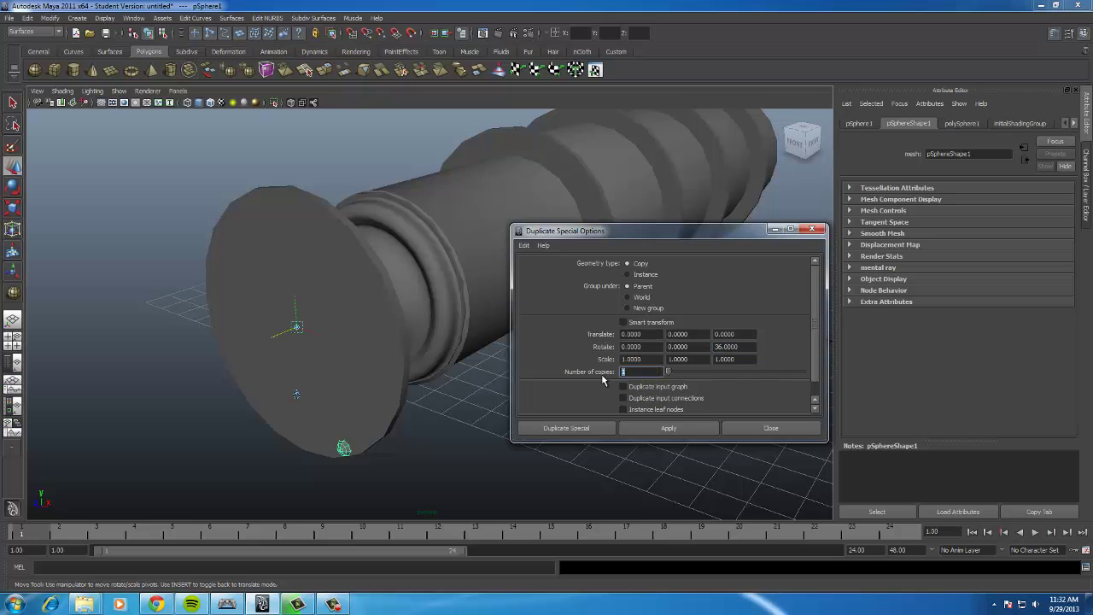
{"action": "type", "text": "9"}
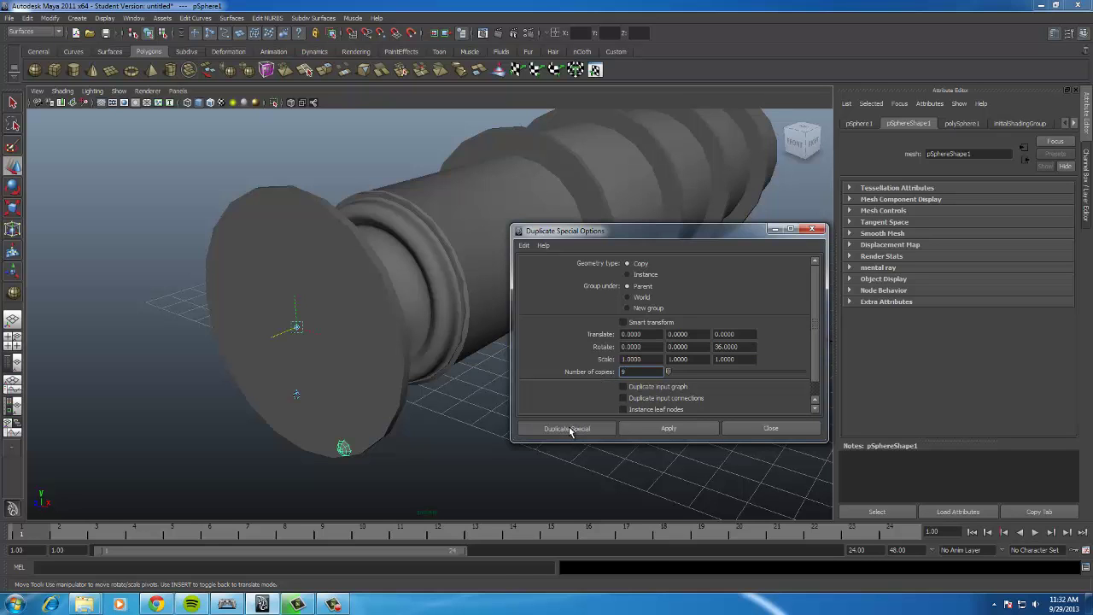
{"action": "left_click", "coordinate": [564, 427]}
{"action": "left_click_drag", "start_coordinate": [450, 454], "coordinate": [485, 458], "text": "alt"}
{"action": "left_click", "coordinate": [440, 446]}
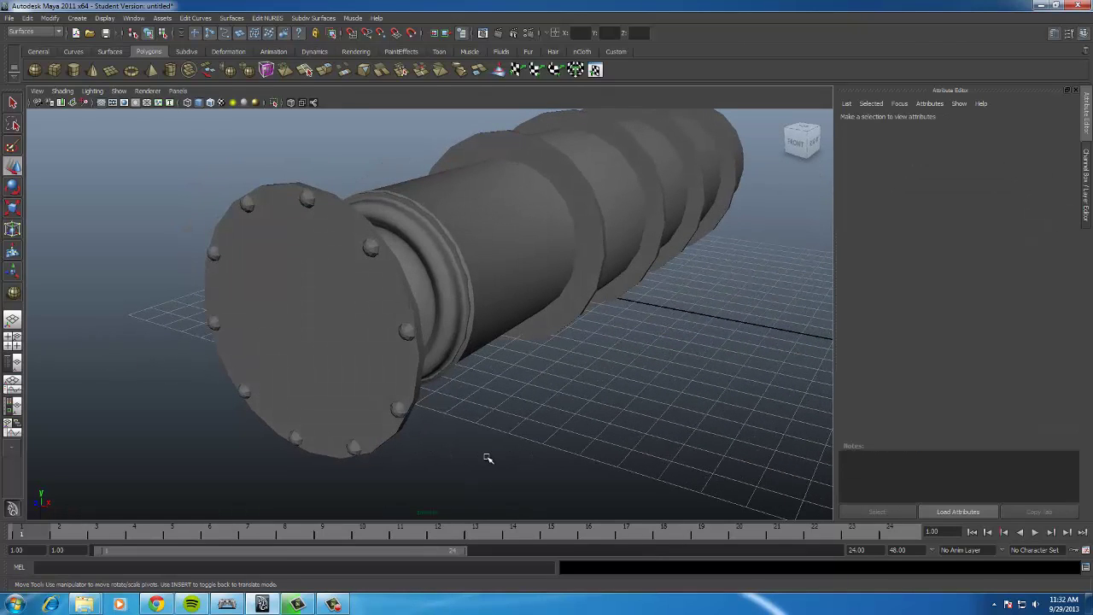
Select the detached ring together with all its sphere rivets and group them
{"action": "key", "text": "4"}
{"action": "key", "text": "5"}
{"action": "left_click_drag", "start_coordinate": [400, 350], "coordinate": [336, 318], "text": "alt"}
{"action": "left_click_drag", "start_coordinate": [216, 144], "coordinate": [331, 429]}
{"action": "key", "text": "ctrl+g"}
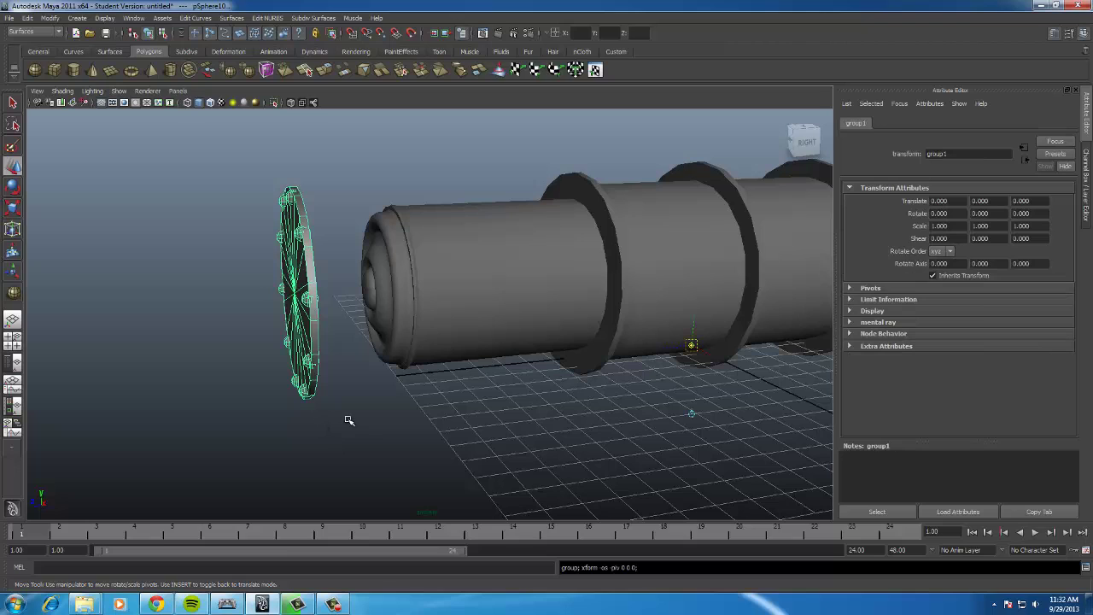
Center the group's pivot and move the riveted ring back along Z to about -5.5, onto the boiler's front section
{"action": "left_click", "coordinate": [50, 18]}
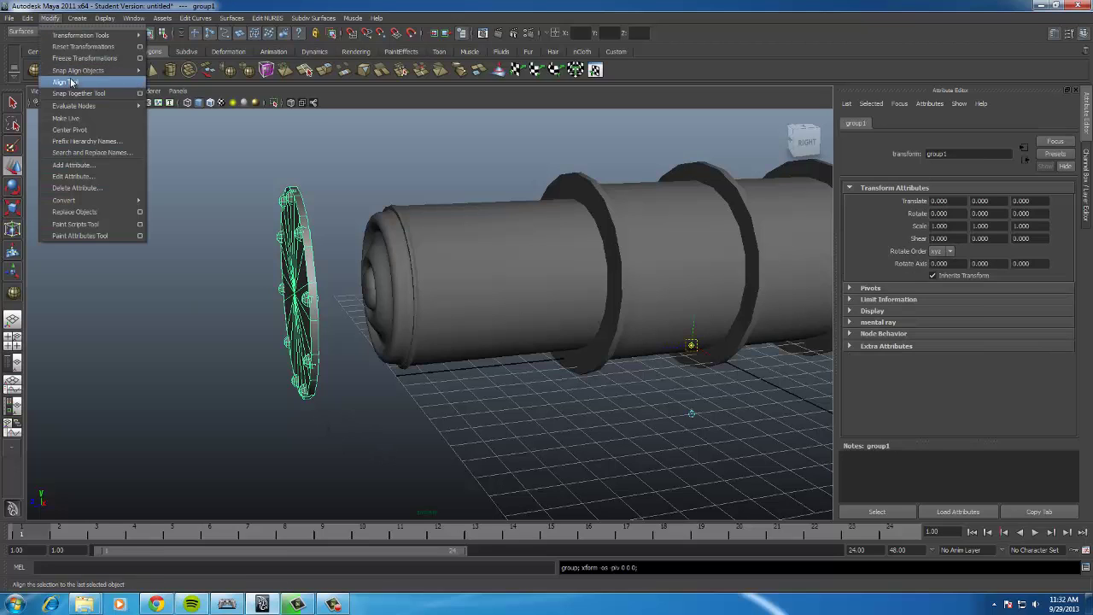
{"action": "left_click", "coordinate": [95, 127]}
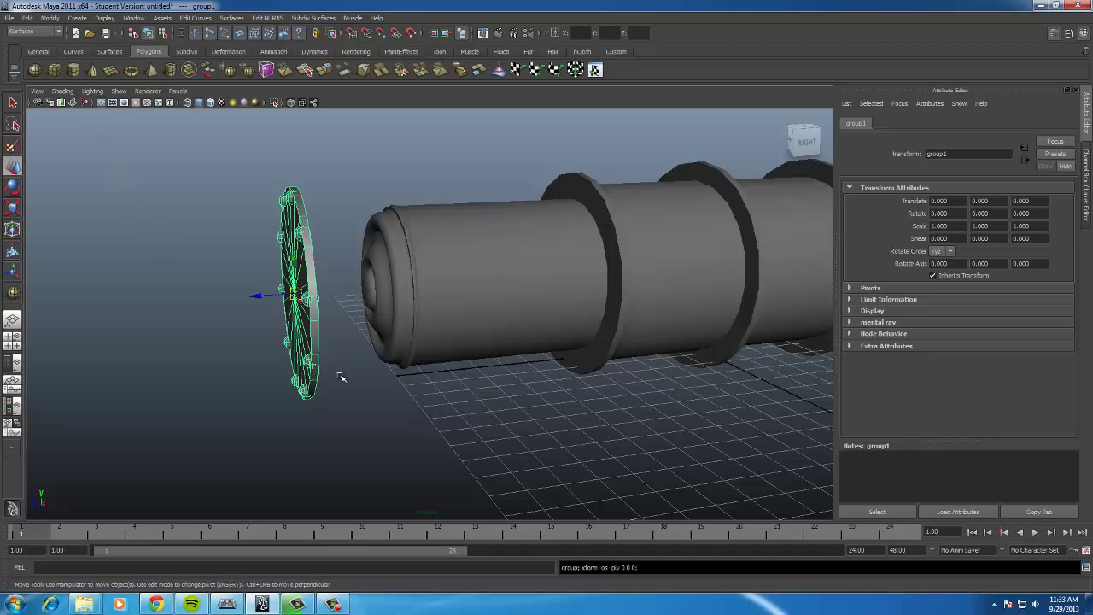
{"action": "left_click_drag", "start_coordinate": [342, 376], "coordinate": [416, 319], "text": "alt"}
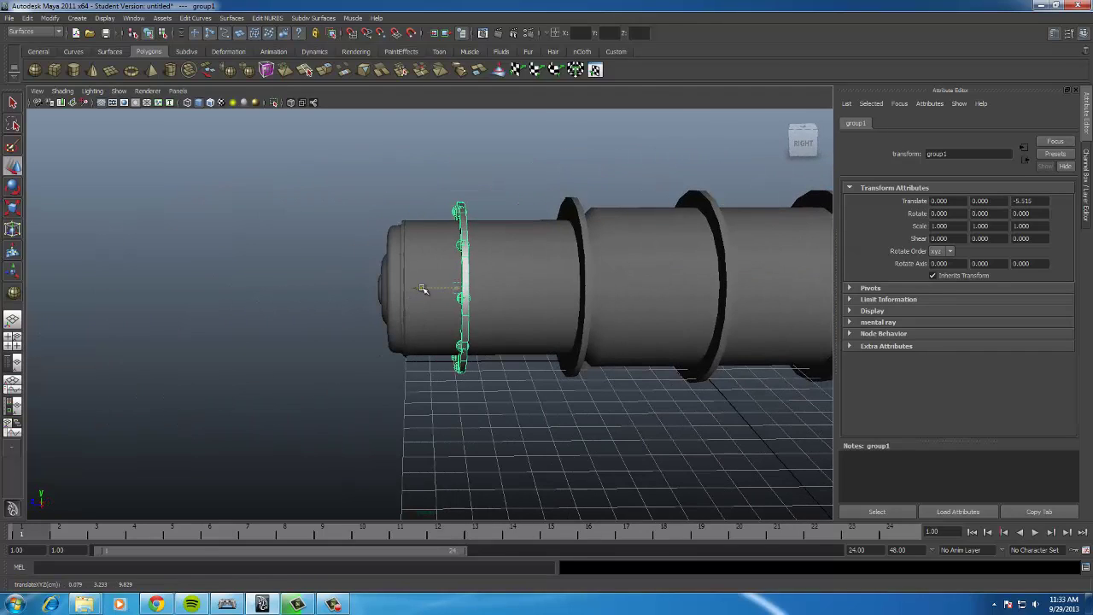
Delete the four plain rings without rivets from the boiler
{"action": "key", "text": "["}
{"action": "left_click", "coordinate": [424, 286]}
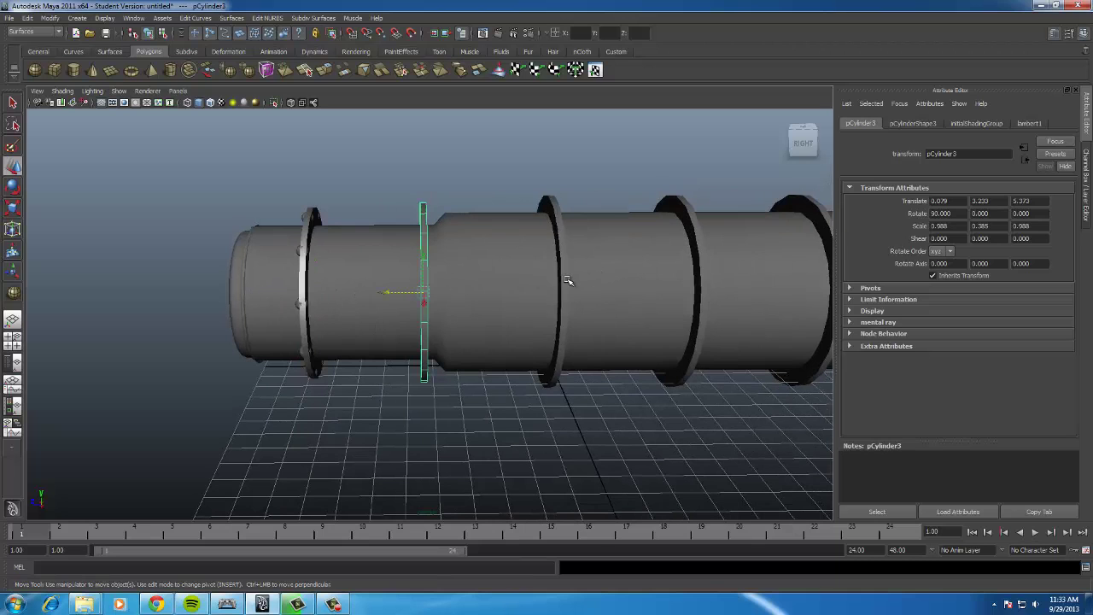
{"action": "left_click", "coordinate": [564, 280], "text": "shift"}
{"action": "left_click", "coordinate": [709, 275], "text": "shift"}
{"action": "key", "text": "["}
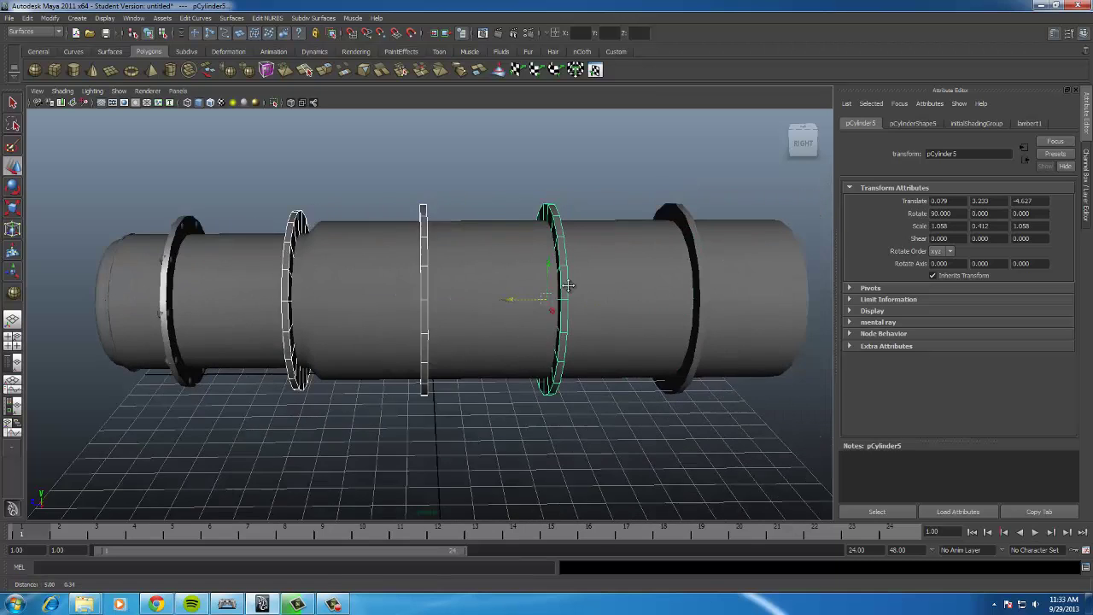
{"action": "left_click", "coordinate": [674, 268], "text": "shift"}
{"action": "key", "text": "Delete"}
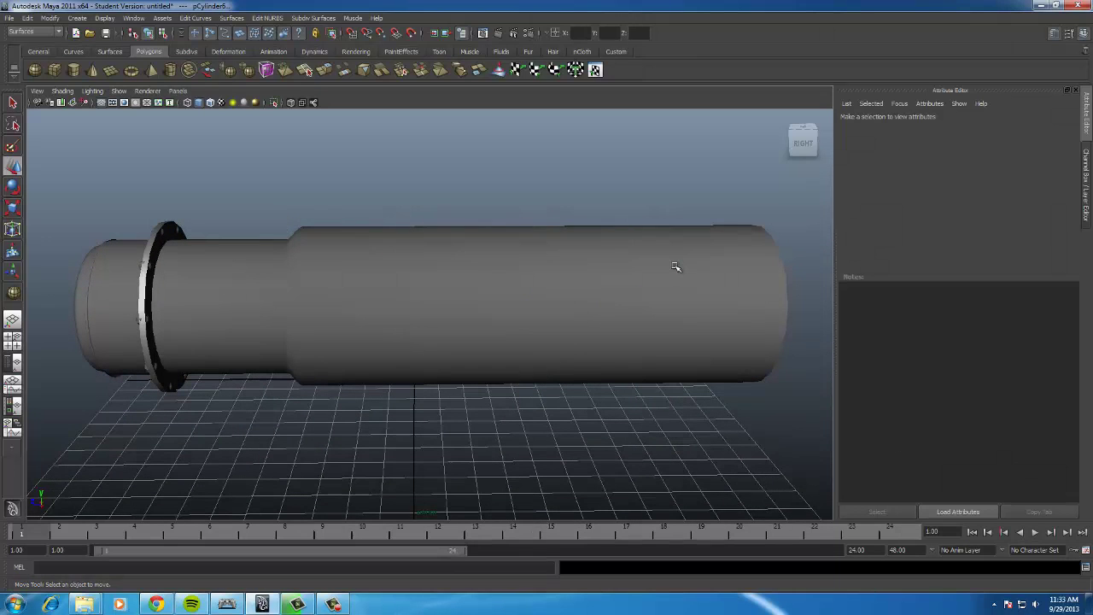
Select the riveted ring group and scale it up uniformly to about 1.115
{"action": "left_click_drag", "start_coordinate": [389, 306], "coordinate": [288, 338], "text": "alt"}
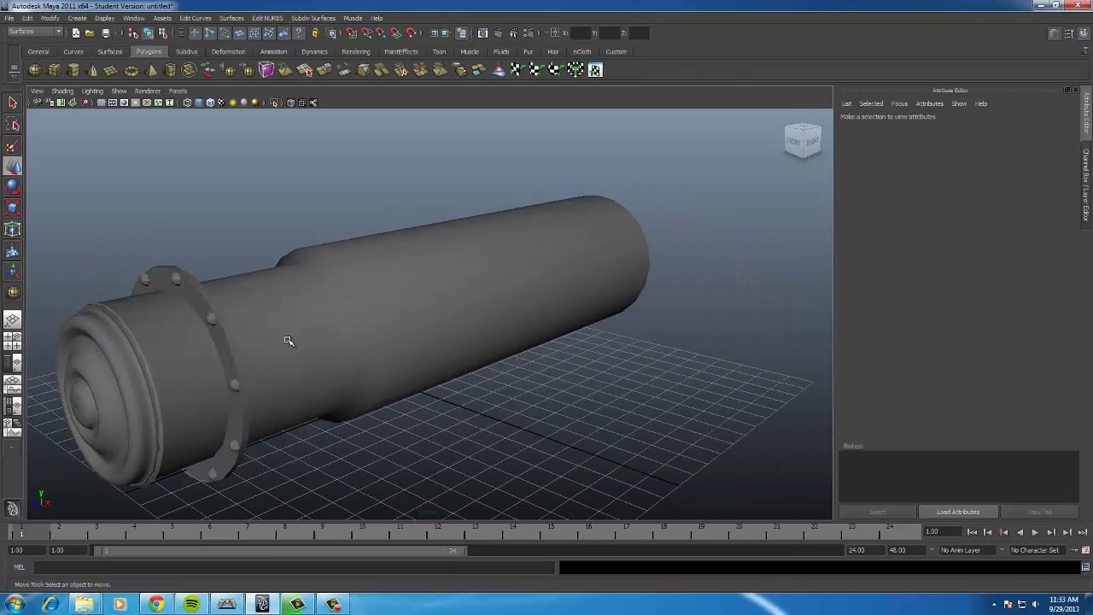
{"action": "left_click", "coordinate": [233, 357]}
{"action": "key", "text": "ctrl+g"}
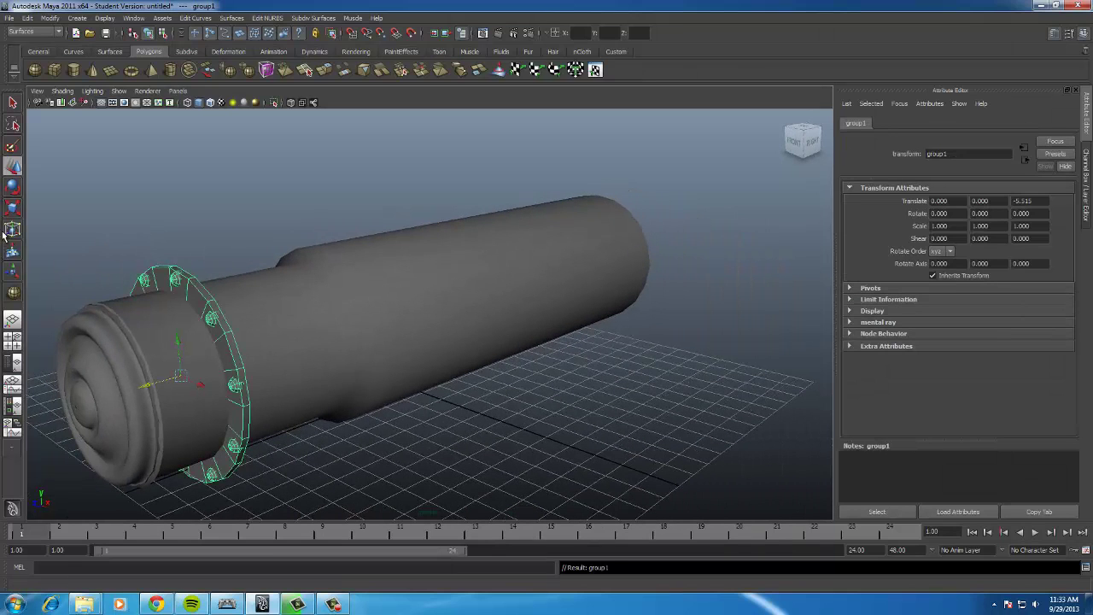
{"action": "key", "text": "r"}
{"action": "mouse_move", "coordinate": [182, 377]}
{"action": "left_mouse_down"}
{"action": "mouse_move", "coordinate": [210, 385]}
{"action": "mouse_move", "coordinate": [200, 389]}
{"action": "left_mouse_up"}
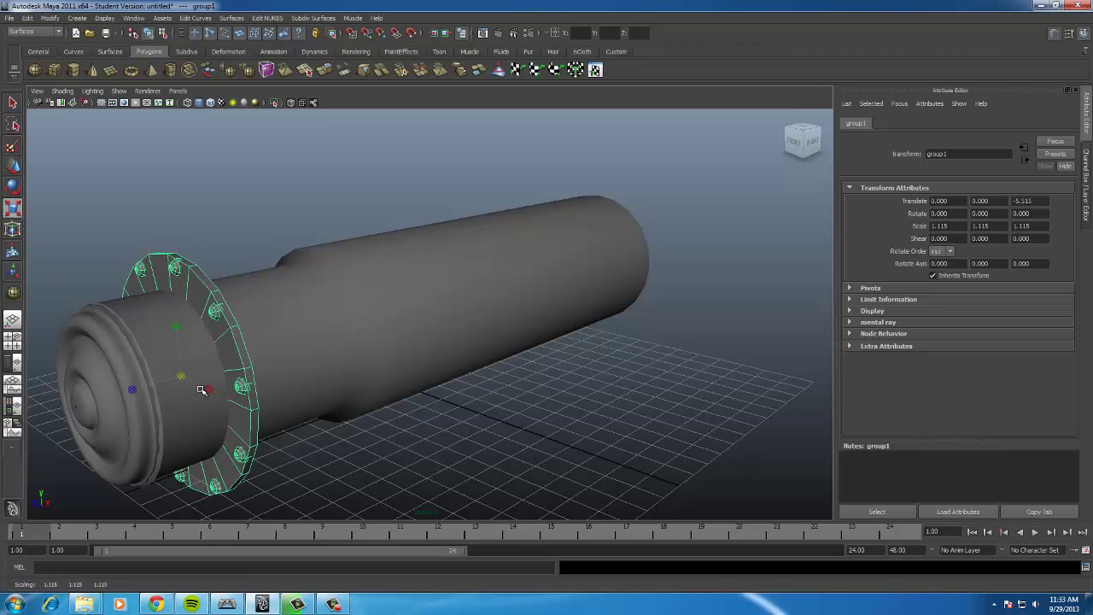
Open the Duplicate Special options for the riveted ring group and reset them to their defaults
{"action": "left_click", "coordinate": [28, 17]}
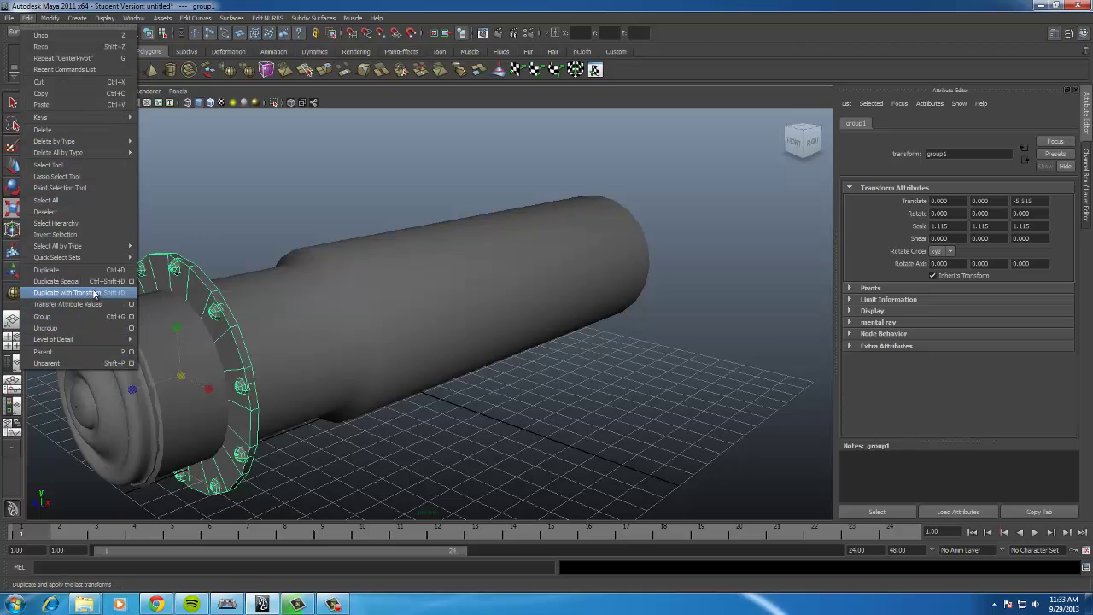
{"action": "left_click", "coordinate": [133, 280]}
{"action": "left_click_drag", "start_coordinate": [293, 305], "coordinate": [461, 262], "text": "alt"}
{"action": "left_click", "coordinate": [523, 245]}
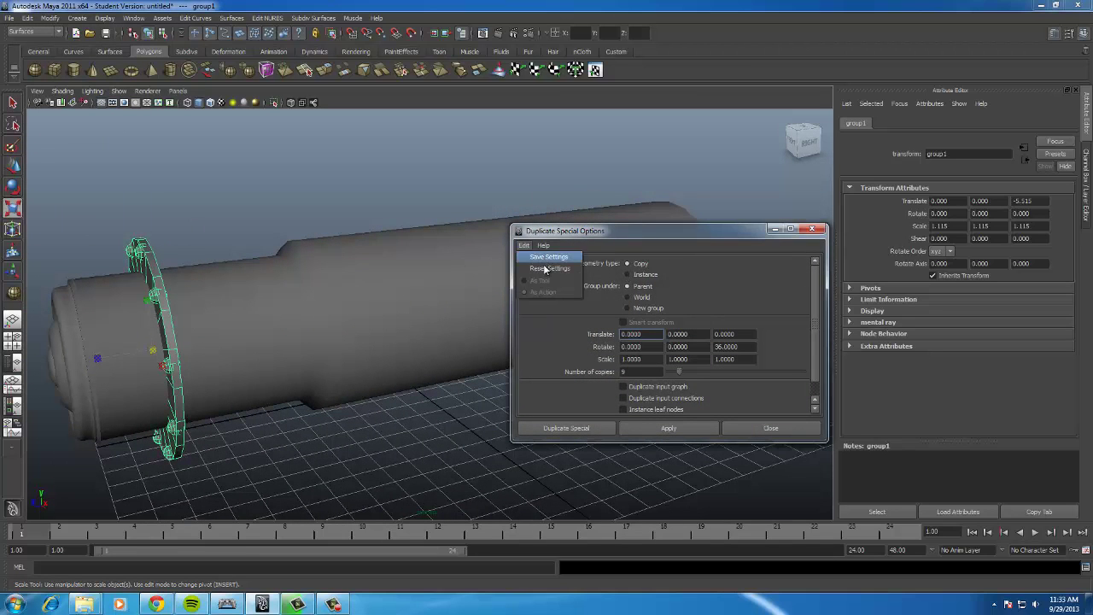
{"action": "left_click", "coordinate": [543, 269]}
{"action": "left_click_drag", "start_coordinate": [378, 281], "coordinate": [365, 314], "text": "alt"}
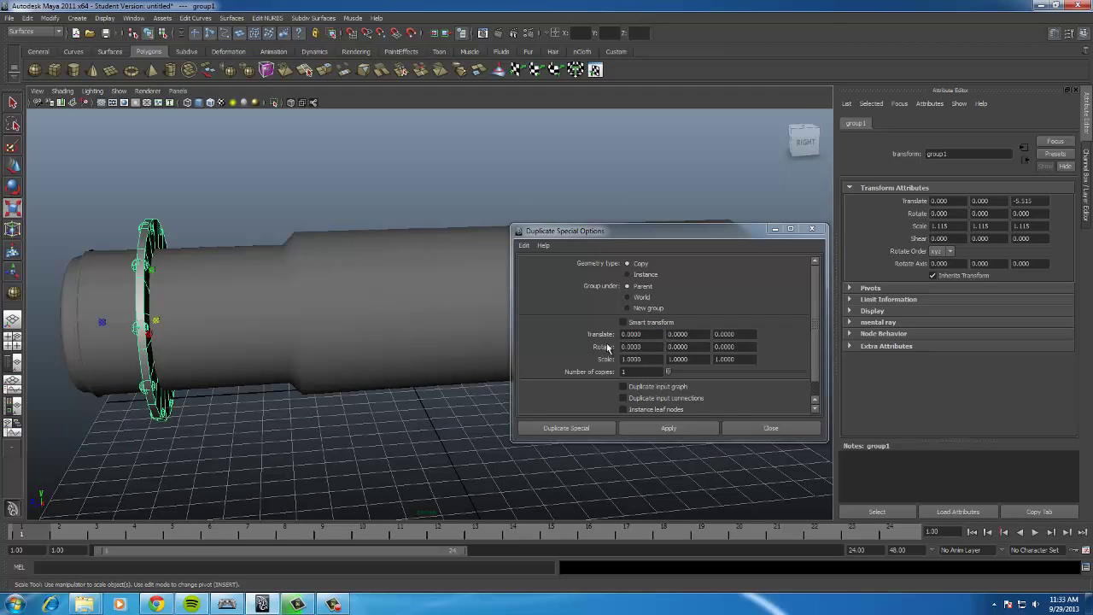
Duplicate the riveted ring group at even spacing along Z down the boiler, making six copies
{"action": "double_click", "coordinate": [751, 333]}
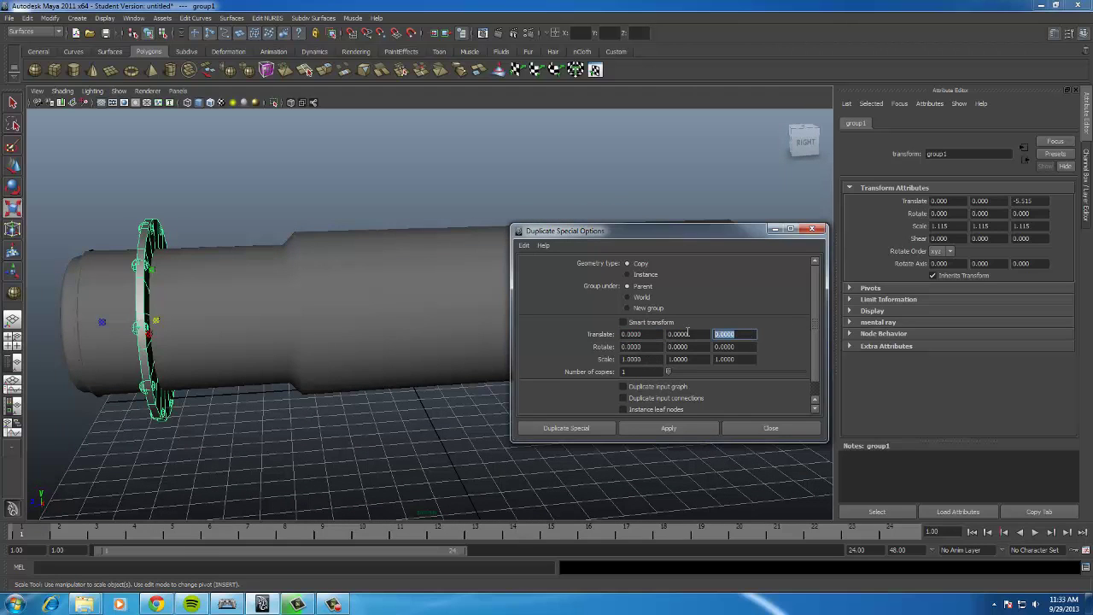
{"action": "double_click", "coordinate": [630, 373]}
{"action": "left_click", "coordinate": [591, 429]}
{"action": "left_click_drag", "start_coordinate": [469, 434], "coordinate": [563, 367], "text": "alt"}
{"action": "key", "text": "r"}
{"action": "left_click", "coordinate": [548, 418]}
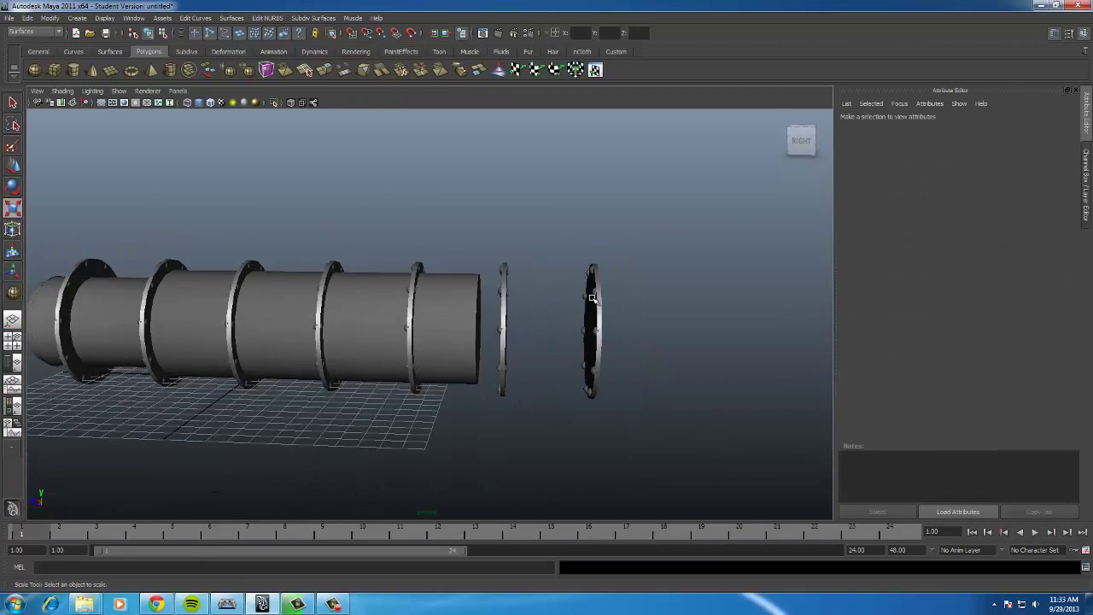
Delete the two surplus riveted rings floating beyond the far end of the boiler
{"action": "left_click_drag", "start_coordinate": [497, 259], "coordinate": [668, 446]}
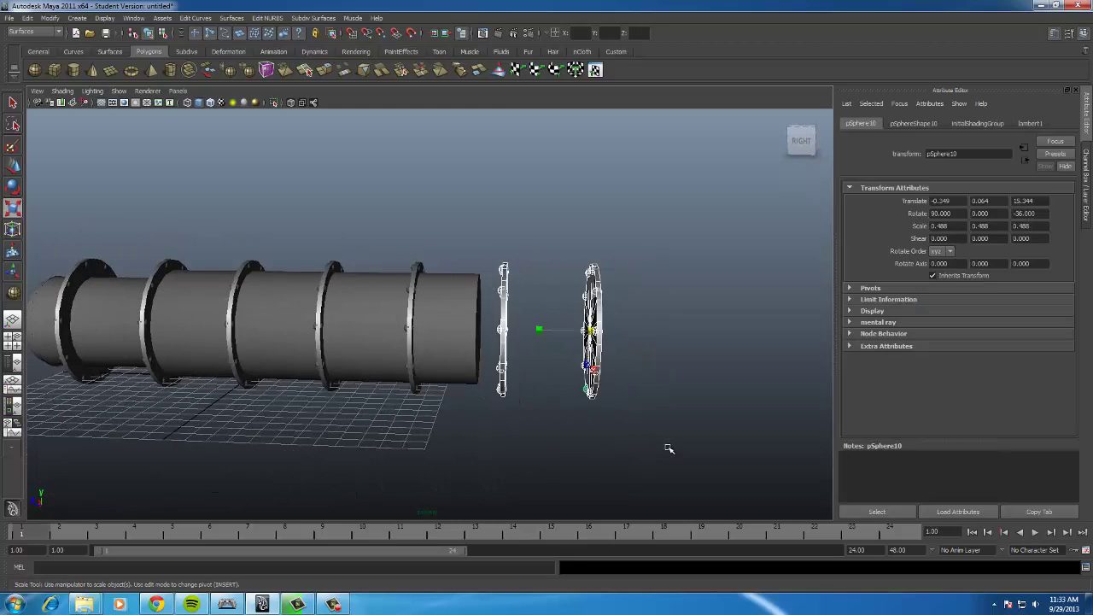
{"action": "key", "text": "Delete"}
Select the whole riveted ring group nearest the boiler cap and scale it down uniformly to fit the boiler closely
{"action": "left_click_drag", "start_coordinate": [456, 358], "coordinate": [427, 309], "text": "alt"}
{"action": "key", "text": "r"}
{"action": "left_click", "coordinate": [425, 313]}
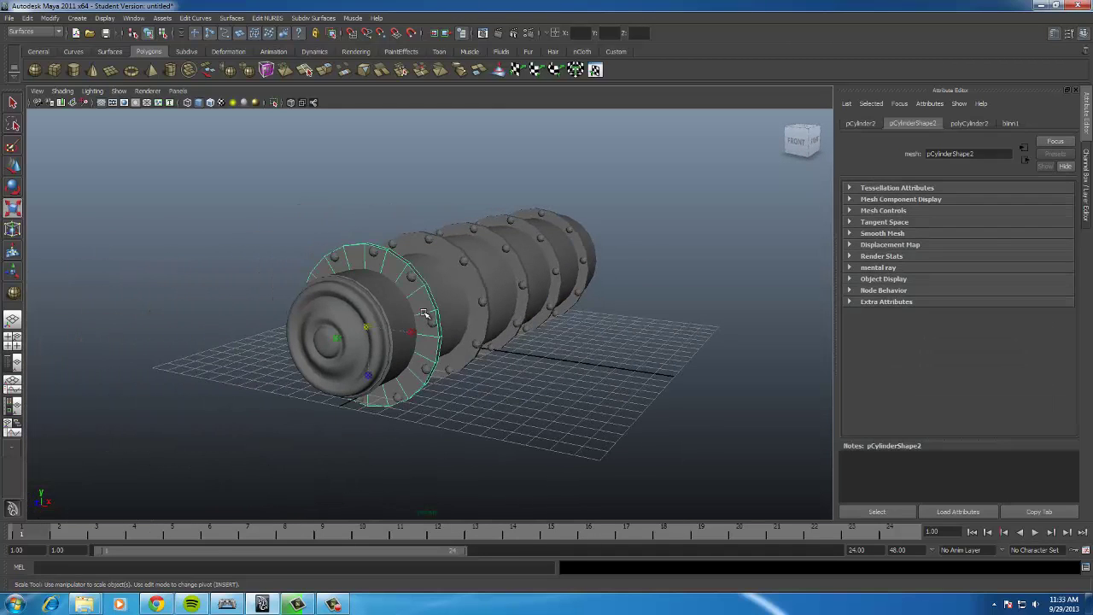
{"action": "key", "text": "Up"}
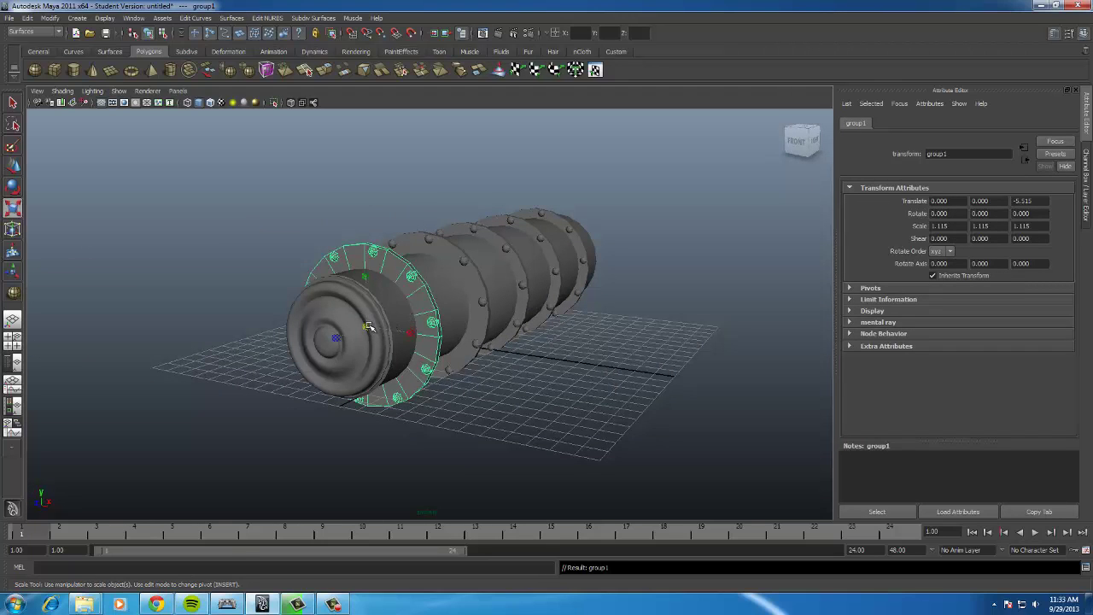
{"action": "left_click_drag", "start_coordinate": [368, 327], "coordinate": [350, 327]}
Select the second riveted ring group from the boiler cap and scale it uniformly to about 0.961
{"action": "left_click_drag", "start_coordinate": [467, 297], "coordinate": [447, 296], "text": "alt"}
{"action": "left_click", "coordinate": [443, 297]}
{"action": "key", "text": "Up"}
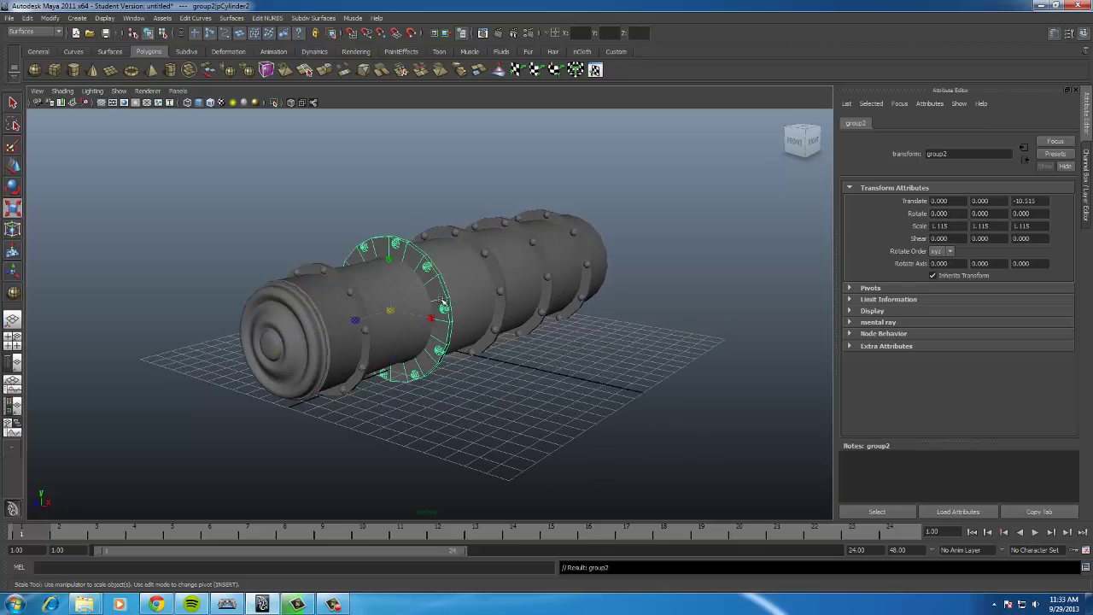
{"action": "scroll", "coordinate": [378, 312], "scroll_direction": "up", "scroll_amount": 2}
{"action": "left_click_drag", "start_coordinate": [384, 312], "coordinate": [363, 314]}
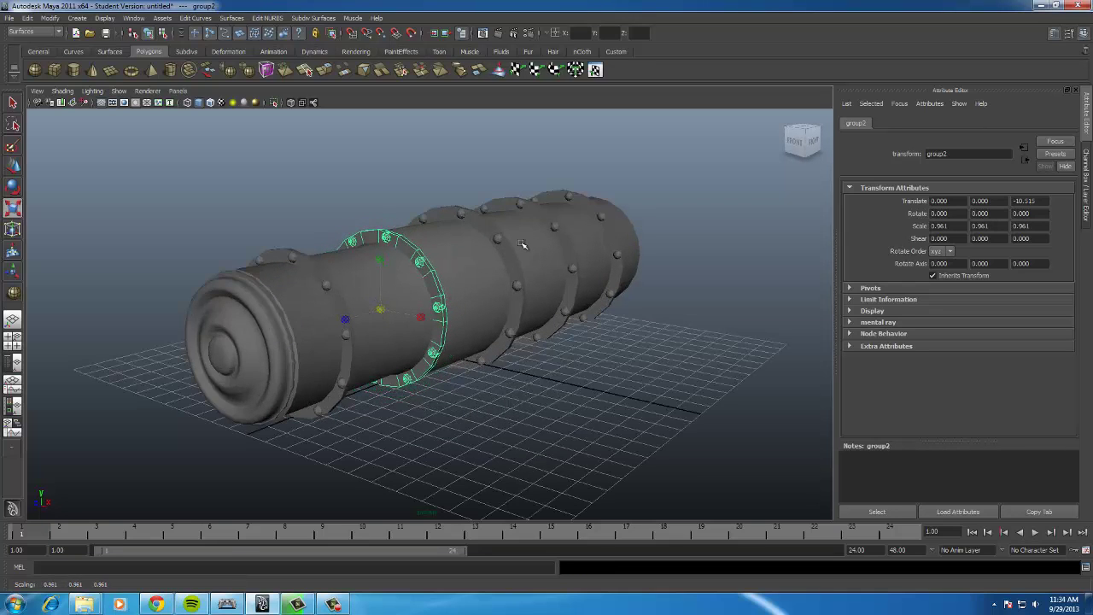
Scale the third riveted ring group uniformly to about 1.077 and the fourth to about 1.086
{"action": "left_click", "coordinate": [512, 248]}
{"action": "key", "text": "Up"}
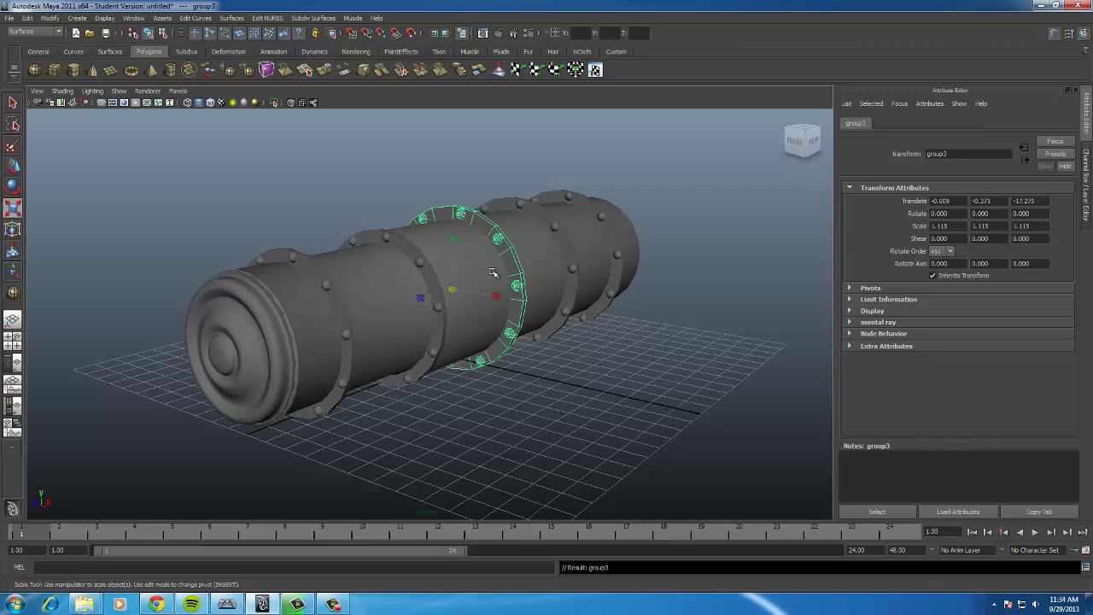
{"action": "left_click_drag", "start_coordinate": [455, 292], "coordinate": [450, 293]}
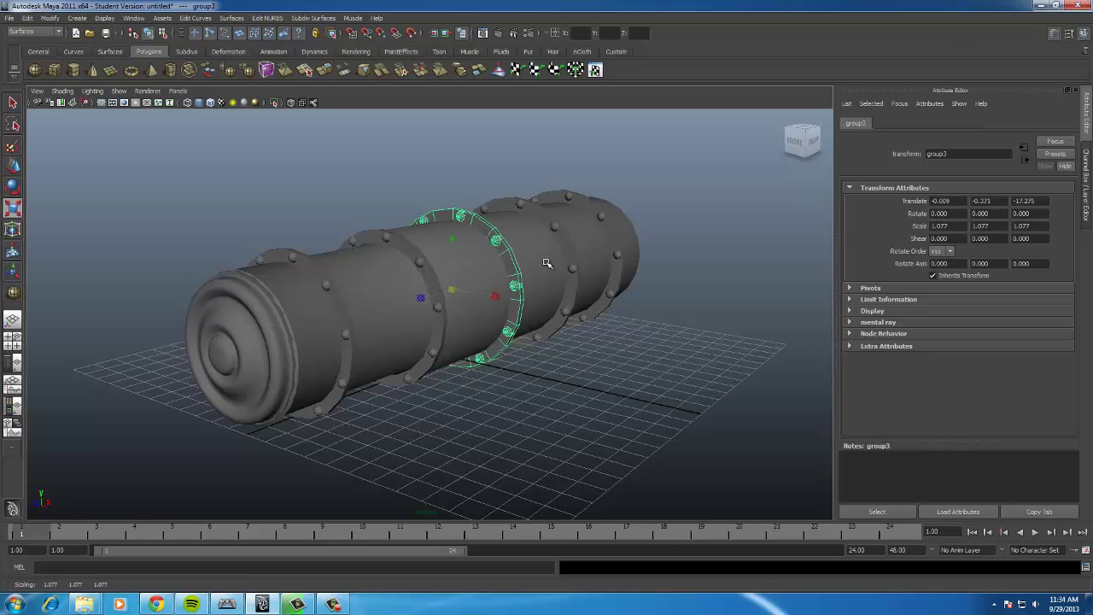
{"action": "left_click", "coordinate": [568, 253]}
{"action": "key", "text": "Up"}
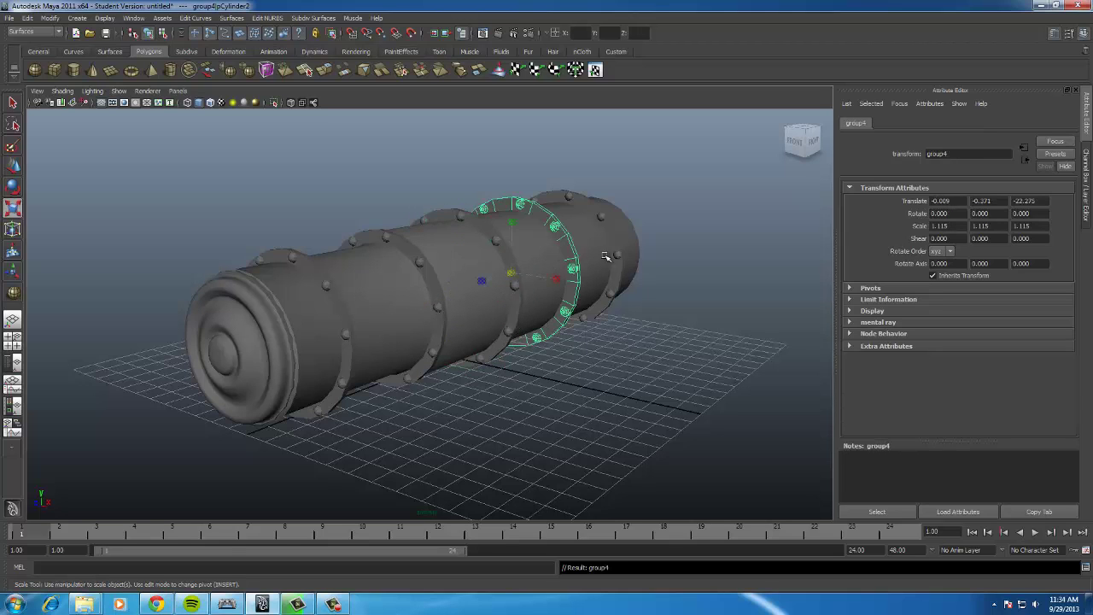
{"action": "left_click_drag", "start_coordinate": [566, 249], "coordinate": [496, 282], "text": "alt"}
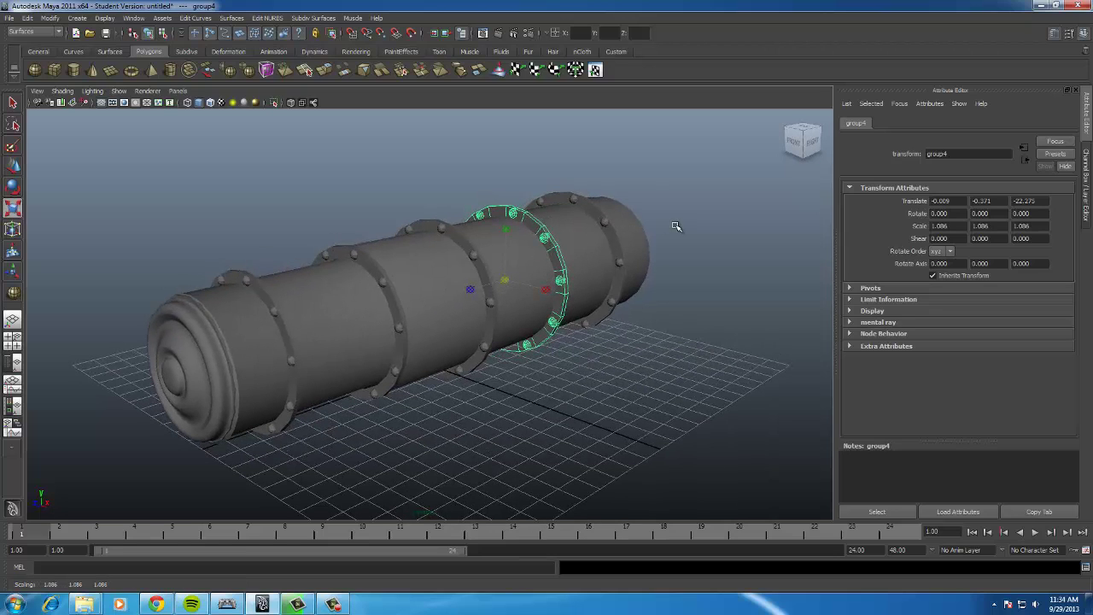
Scale the last riveted ring group uniformly to about 1.089 and clear the selection
{"action": "key", "text": "shift+d"}
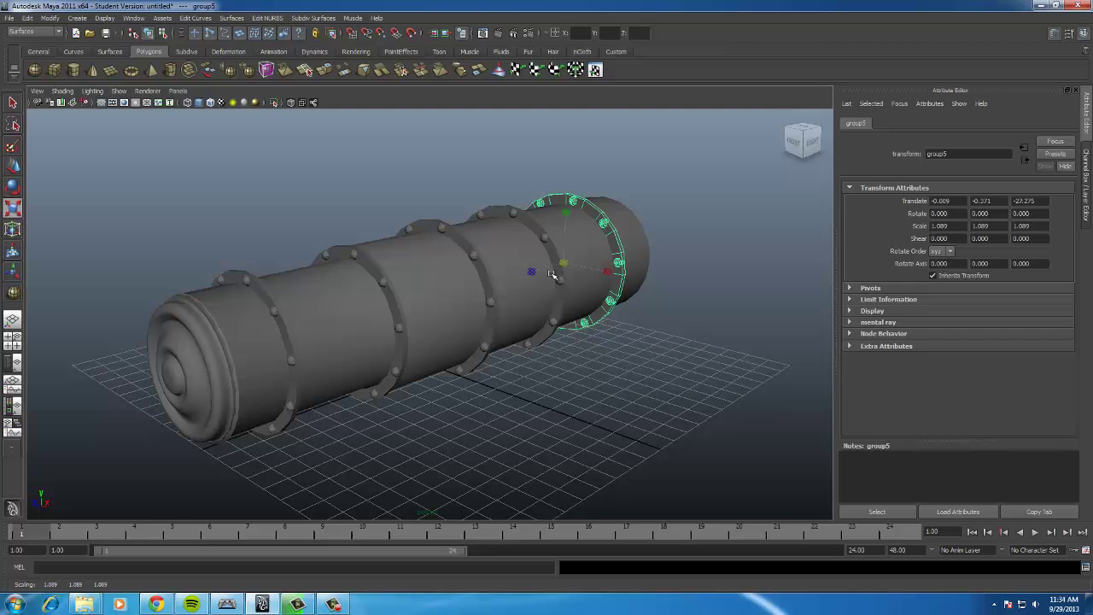
{"action": "left_click", "coordinate": [544, 379]}
{"action": "left_click_drag", "start_coordinate": [470, 368], "coordinate": [500, 348], "text": "alt"}
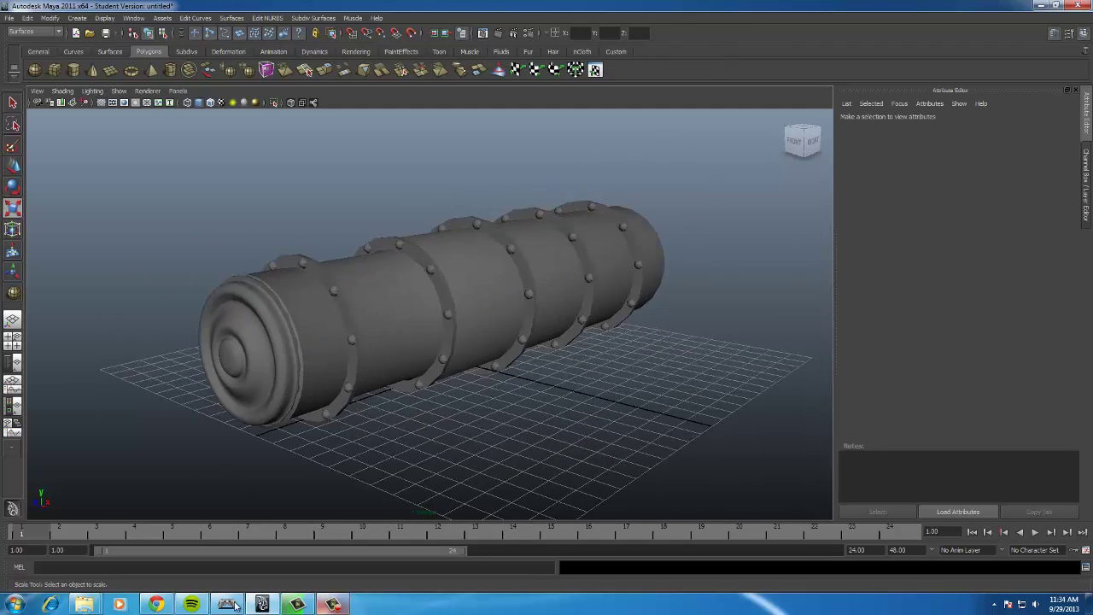
Switch to the train tutorial PDF in Chrome and examine the undercarriage instructions and their figures, starting from Figure 4.53
{"action": "left_click", "coordinate": [157, 604]}
{"action": "scroll", "coordinate": [507, 295], "scroll_direction": "down", "scroll_amount": 6}
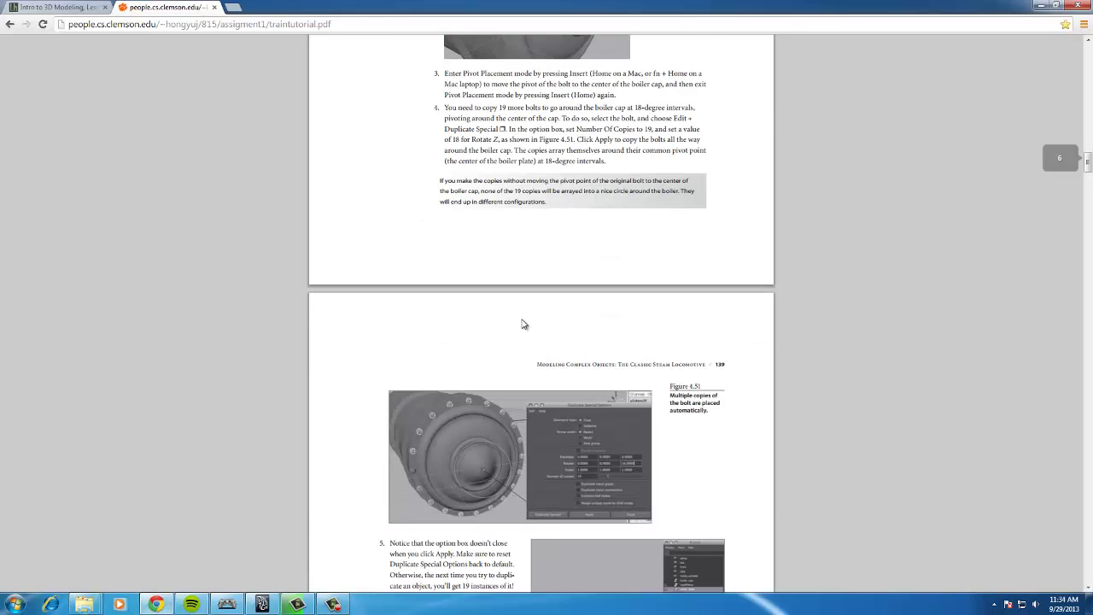
{"action": "scroll", "coordinate": [524, 325], "scroll_direction": "down", "scroll_amount": 6}
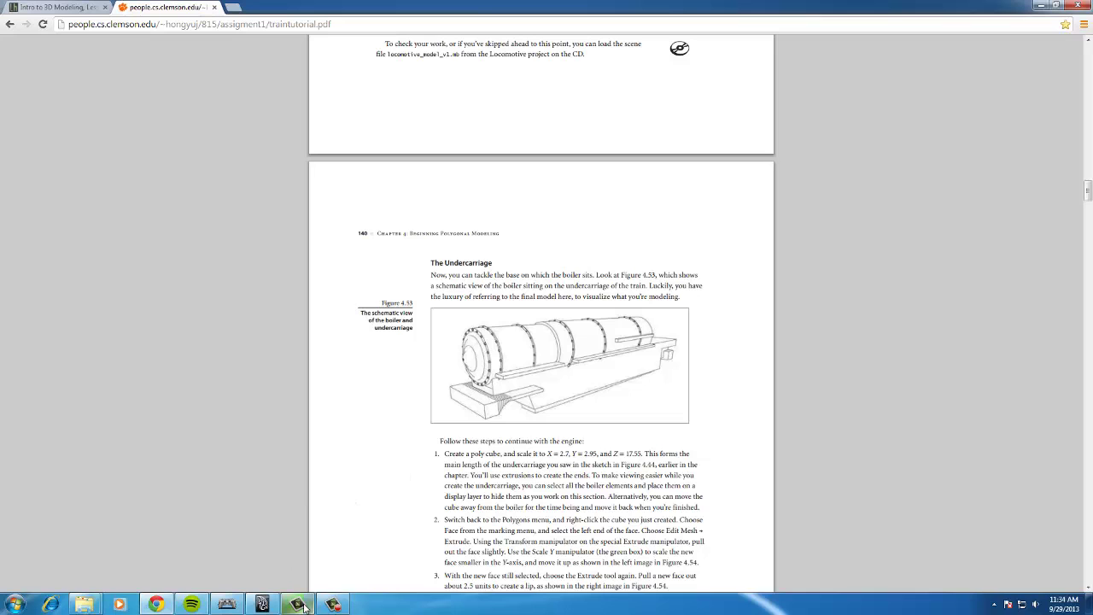
{"action": "scroll", "coordinate": [341, 438], "scroll_direction": "down", "scroll_amount": 7}
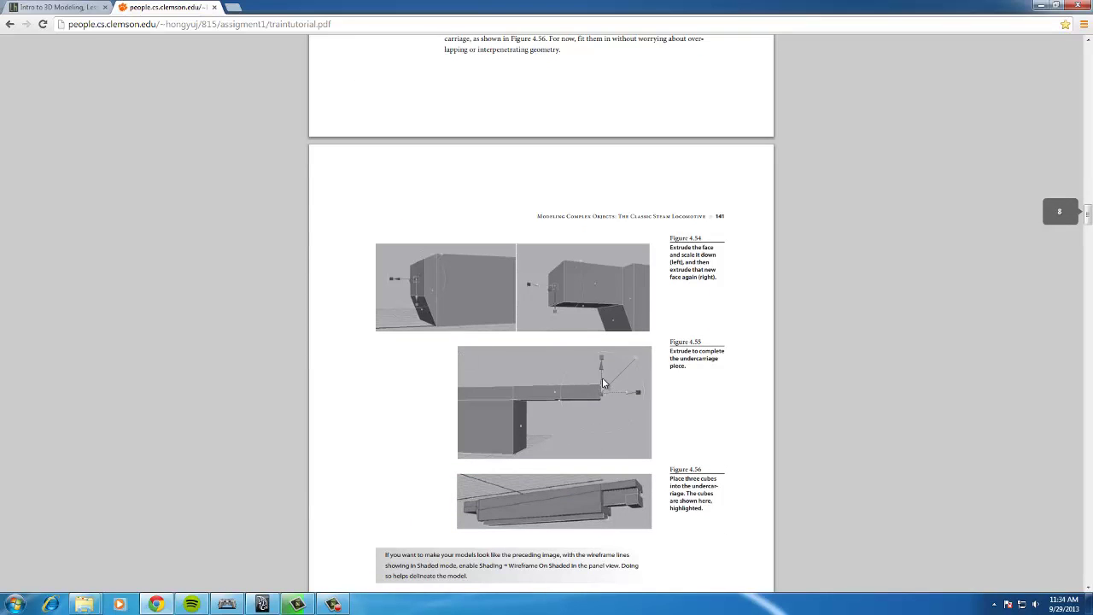
{"action": "scroll", "coordinate": [602, 382], "scroll_direction": "down", "scroll_amount": 3}
{"action": "scroll", "coordinate": [517, 376], "scroll_direction": "up", "scroll_amount": 2, "text": "ctrl"}
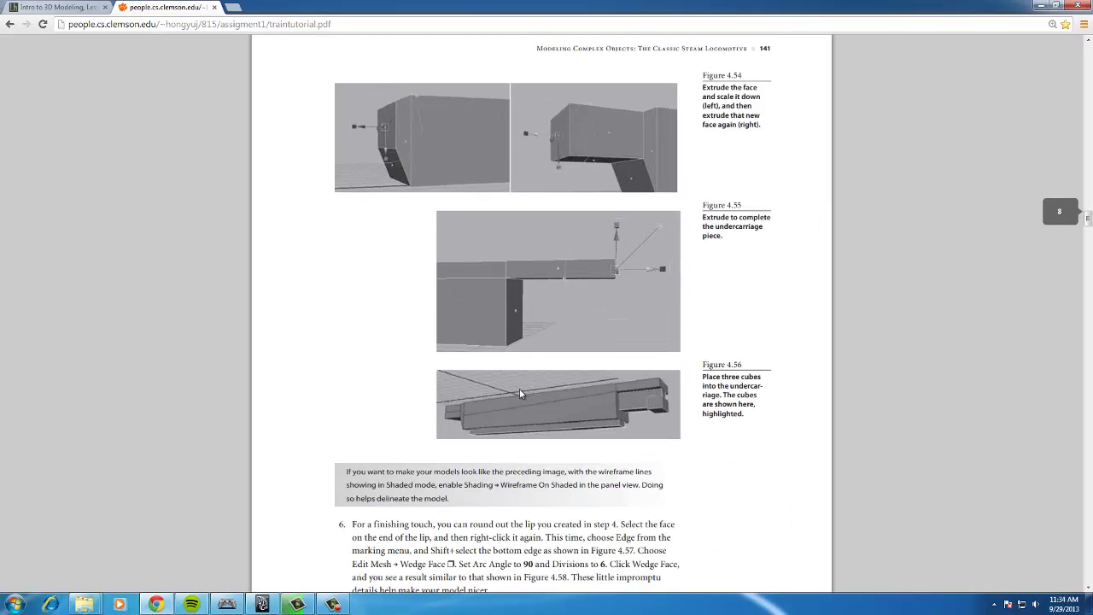
{"action": "scroll", "coordinate": [595, 453], "scroll_direction": "down", "scroll_amount": 5}
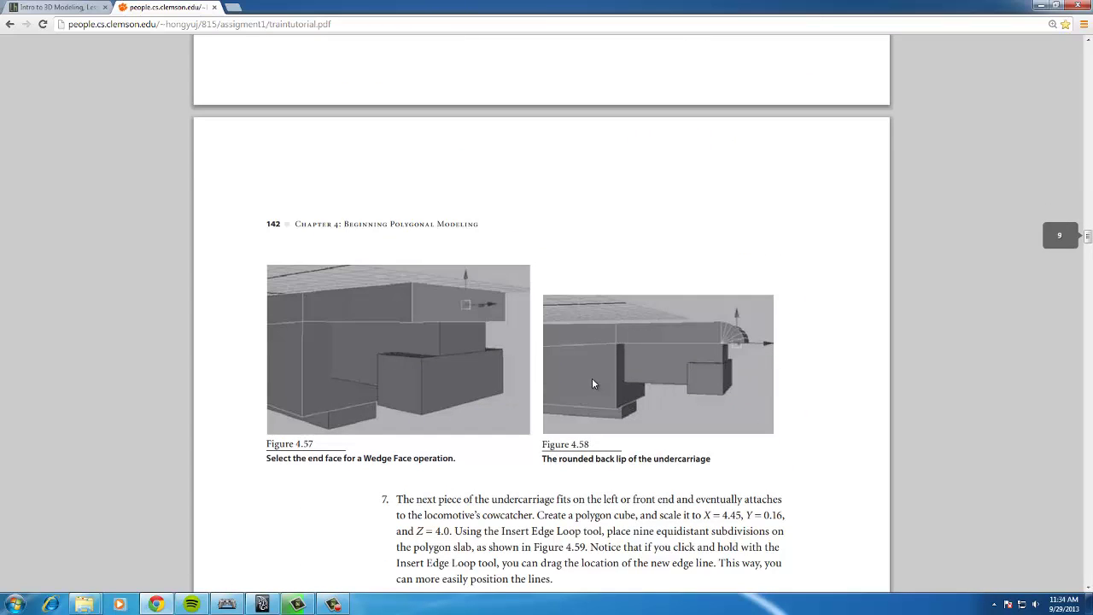
{"action": "scroll", "coordinate": [592, 383], "scroll_direction": "down", "scroll_amount": 10}
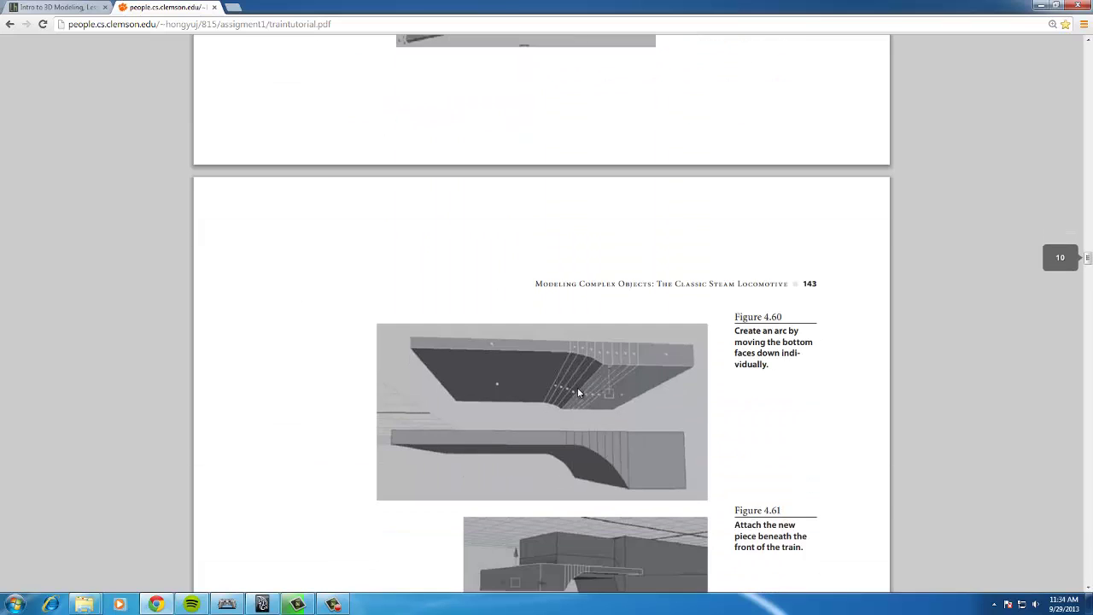
{"action": "scroll", "coordinate": [581, 395], "scroll_direction": "up", "scroll_amount": 10}
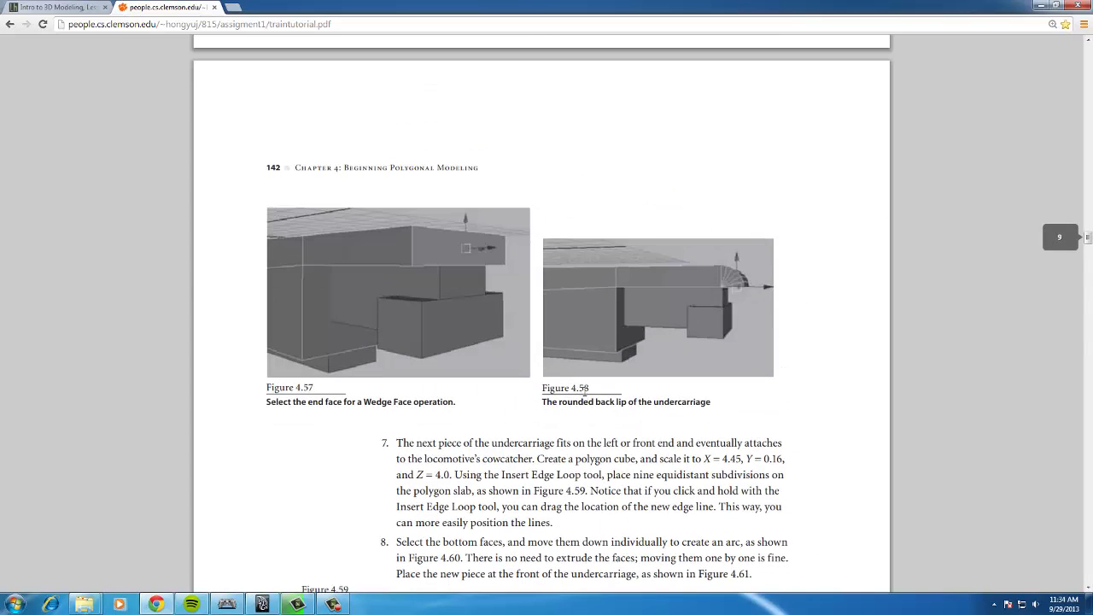
{"action": "scroll", "coordinate": [579, 395], "scroll_direction": "up", "scroll_amount": 20}
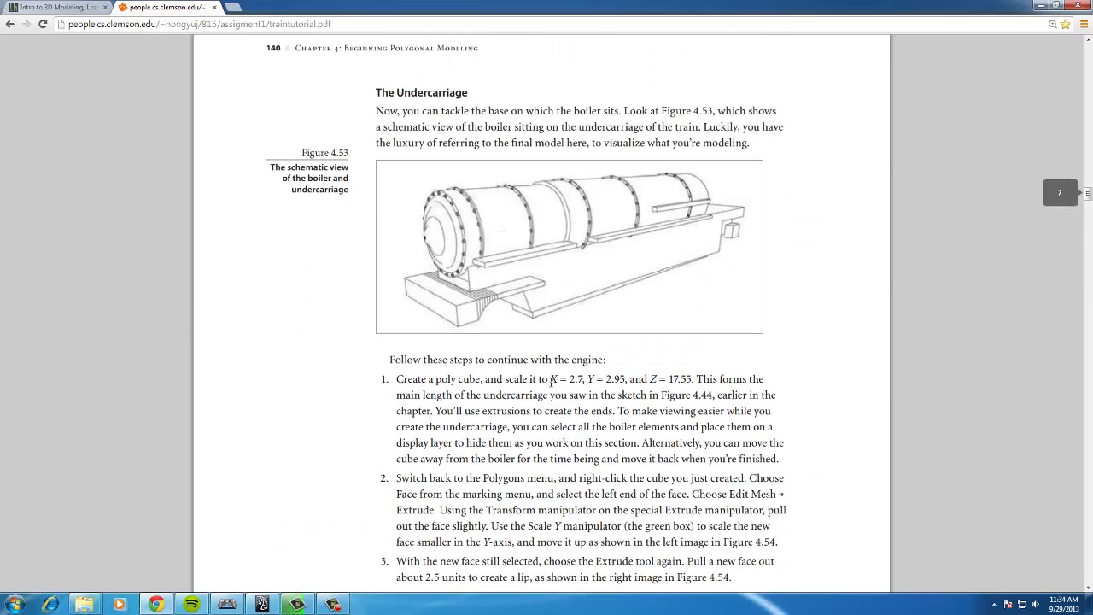
Examine the tutorial's extrusion, cowcatcher and boiler platform figures, and return to the undercarriage cubes in Figure 4.56
{"action": "scroll", "coordinate": [551, 380], "scroll_direction": "down", "scroll_amount": 7}
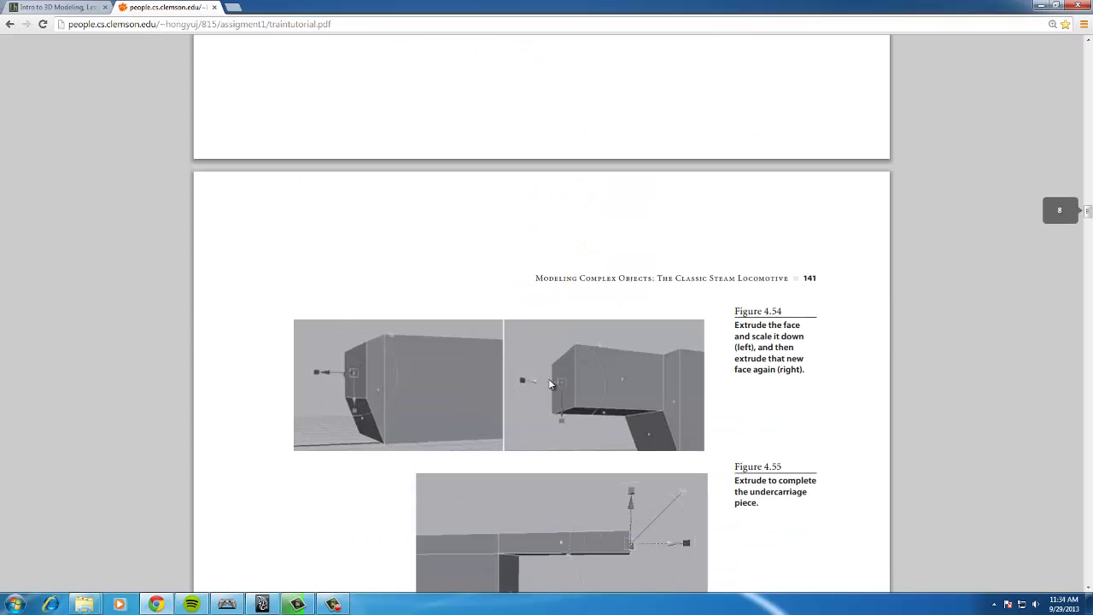
{"action": "scroll", "coordinate": [551, 383], "scroll_direction": "down", "scroll_amount": 10}
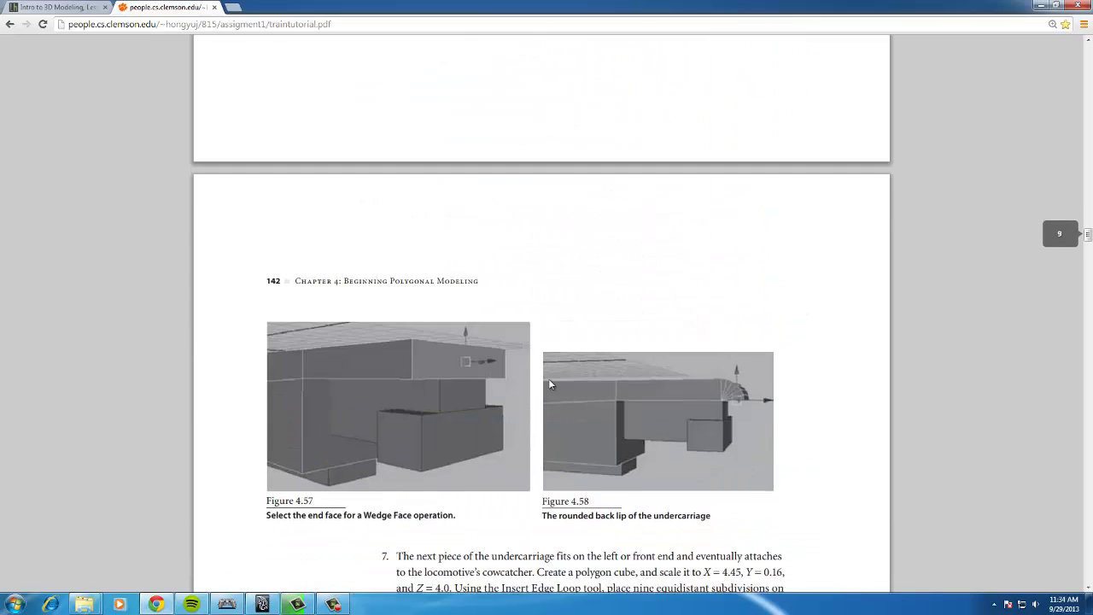
{"action": "scroll", "coordinate": [550, 385], "scroll_direction": "down", "scroll_amount": 10}
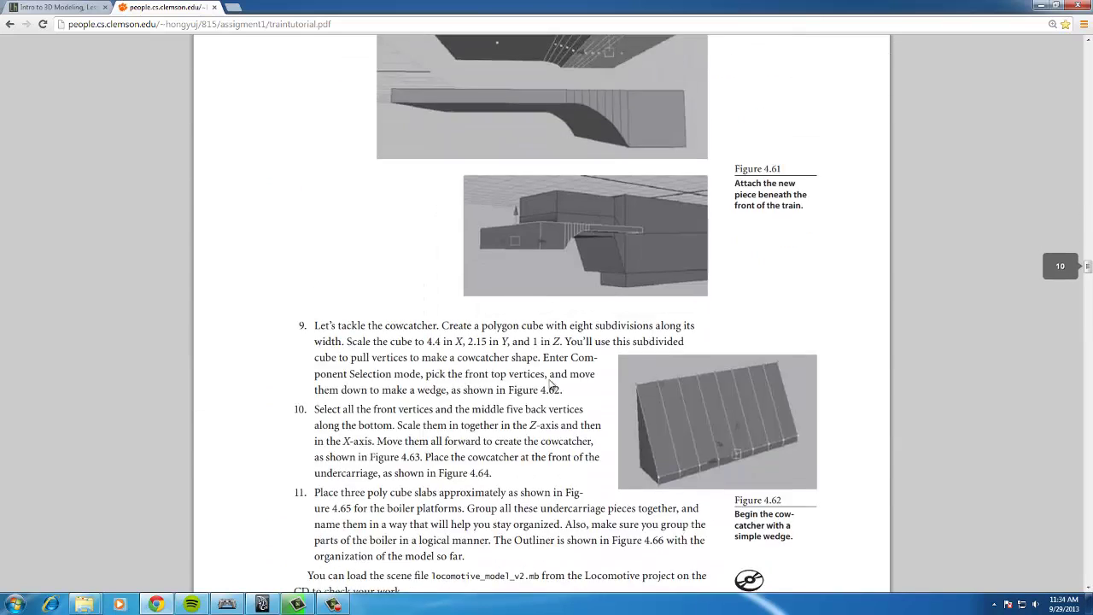
{"action": "scroll", "coordinate": [551, 385], "scroll_direction": "down", "scroll_amount": 10}
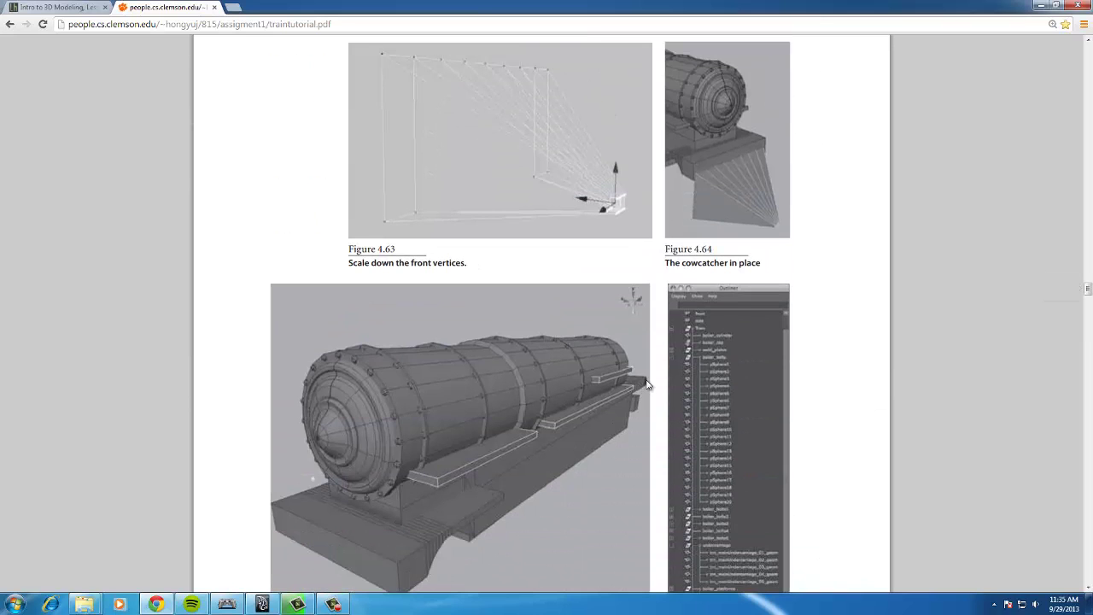
{"action": "scroll", "coordinate": [568, 362], "scroll_direction": "up", "scroll_amount": 10}
{"action": "scroll", "coordinate": [568, 361], "scroll_direction": "up", "scroll_amount": 10}
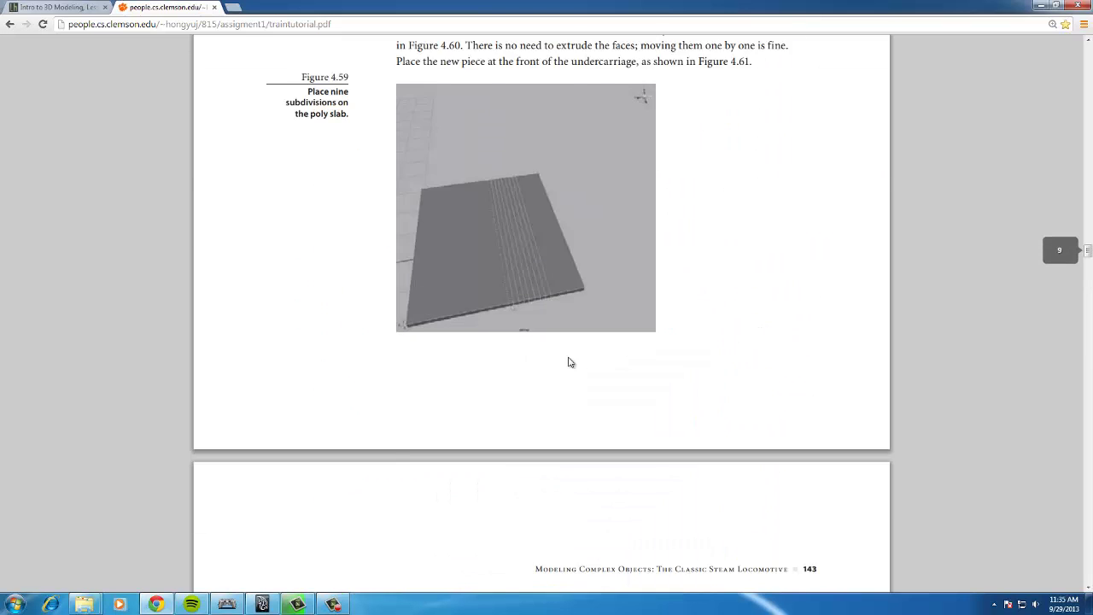
{"action": "scroll", "coordinate": [656, 431], "scroll_direction": "up", "scroll_amount": 10}
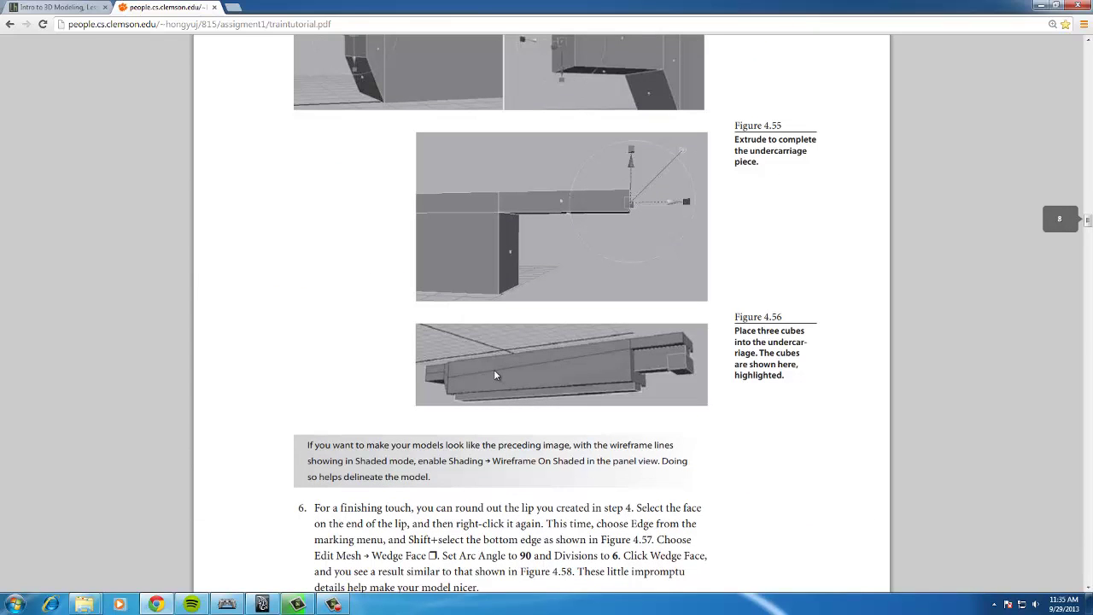
Arrange the tutorial PDF and Maya windows side by side, with Figures 4.55 and 4.56 framed in the PDF for reference
{"action": "left_click", "coordinate": [1061, 6]}
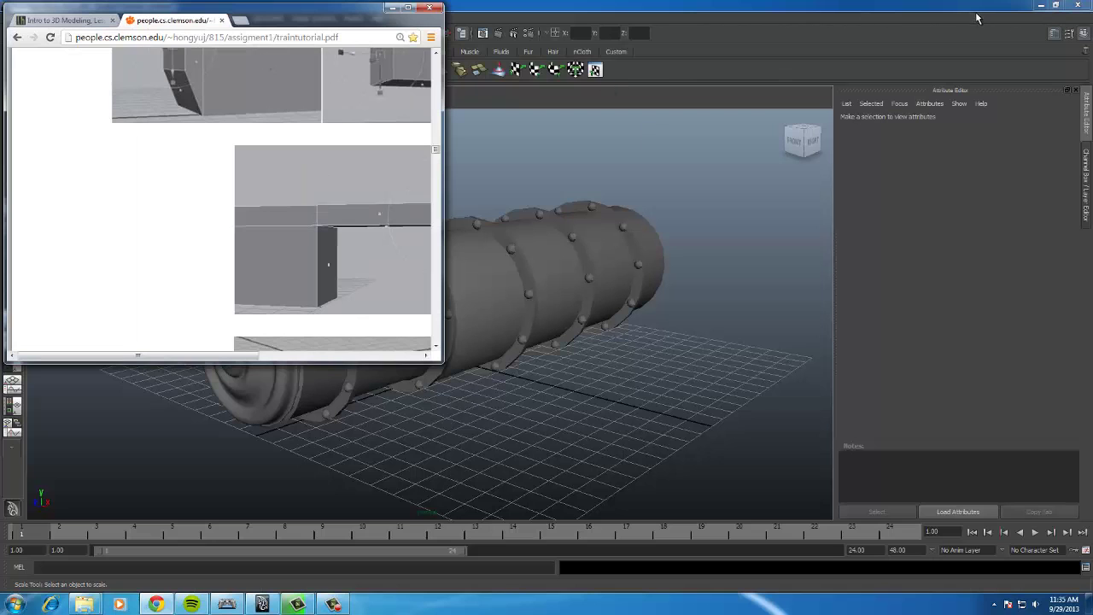
{"action": "left_click", "coordinate": [1055, 5]}
{"action": "scroll", "coordinate": [615, 361], "scroll_direction": "up", "scroll_amount": 4}
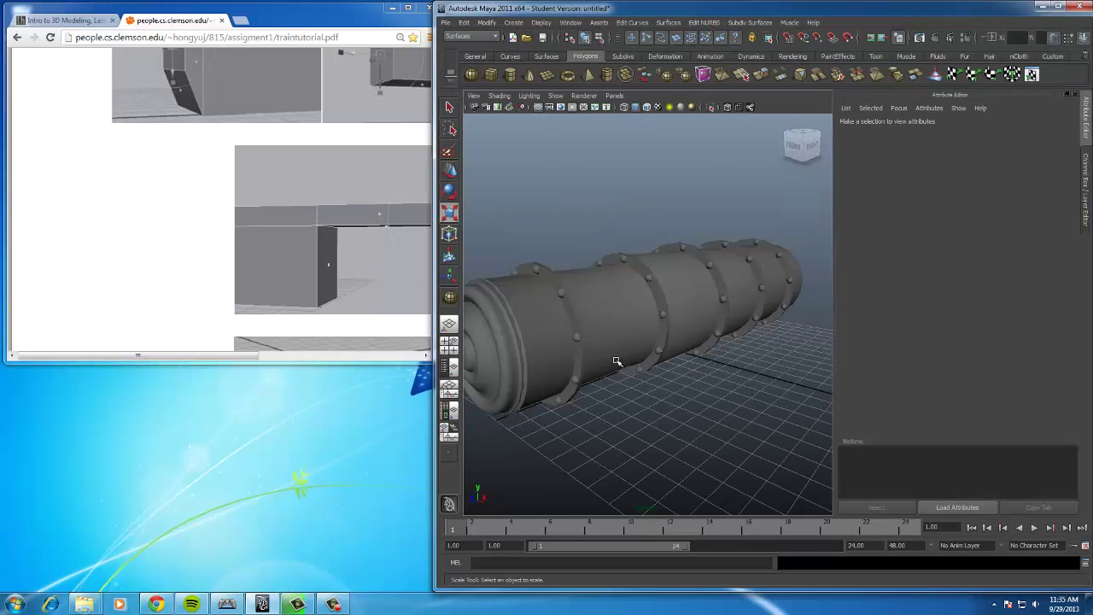
{"action": "left_click_drag", "start_coordinate": [321, 6], "coordinate": [272, 25]}
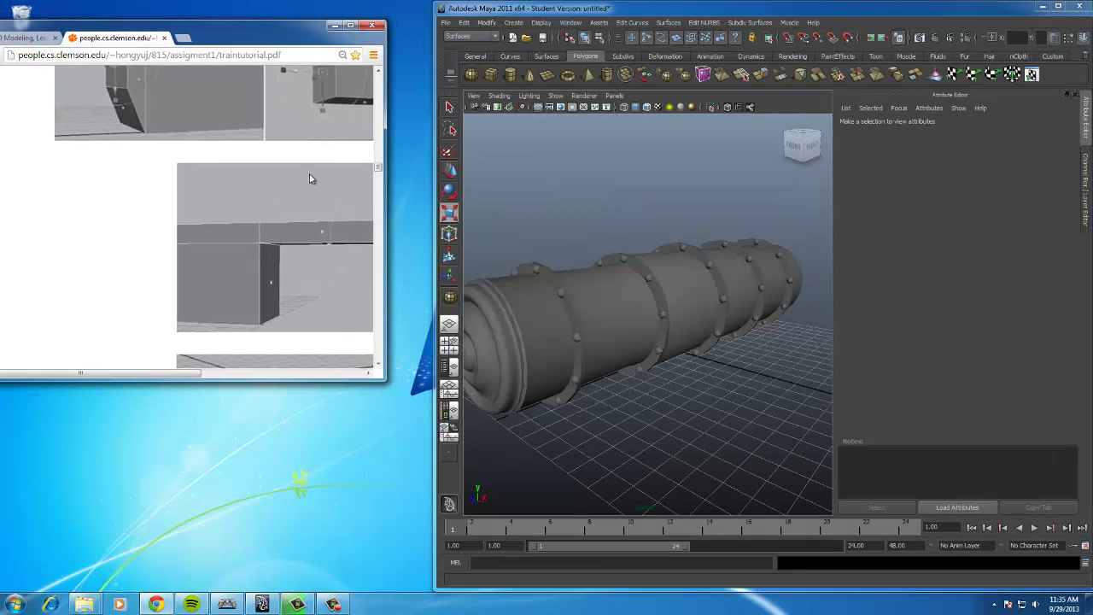
{"action": "scroll", "coordinate": [158, 308], "scroll_direction": "down", "scroll_amount": 1, "text": "ctrl"}
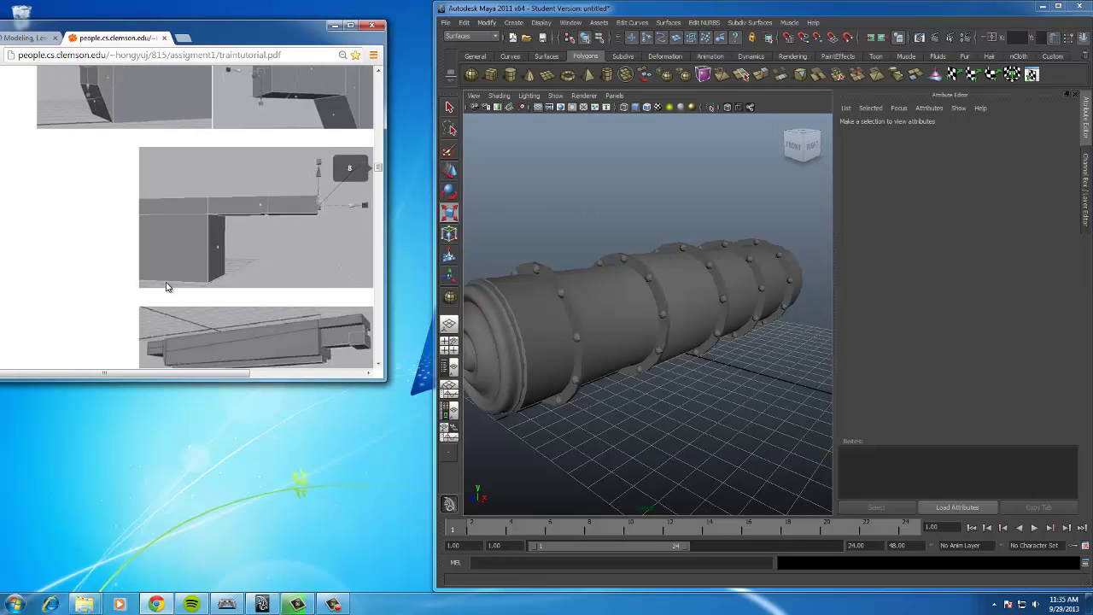
{"action": "scroll", "coordinate": [166, 282], "scroll_direction": "down", "scroll_amount": 1, "text": "ctrl"}
{"action": "scroll", "coordinate": [192, 217], "scroll_direction": "up", "scroll_amount": 2, "text": "ctrl"}
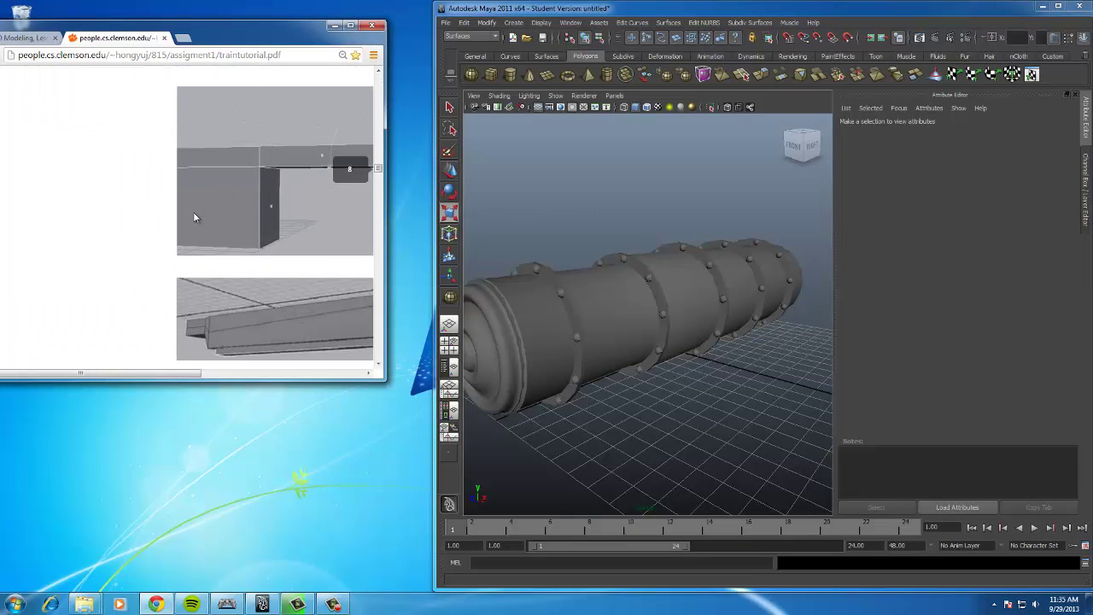
{"action": "left_click_drag", "start_coordinate": [162, 374], "coordinate": [205, 374]}
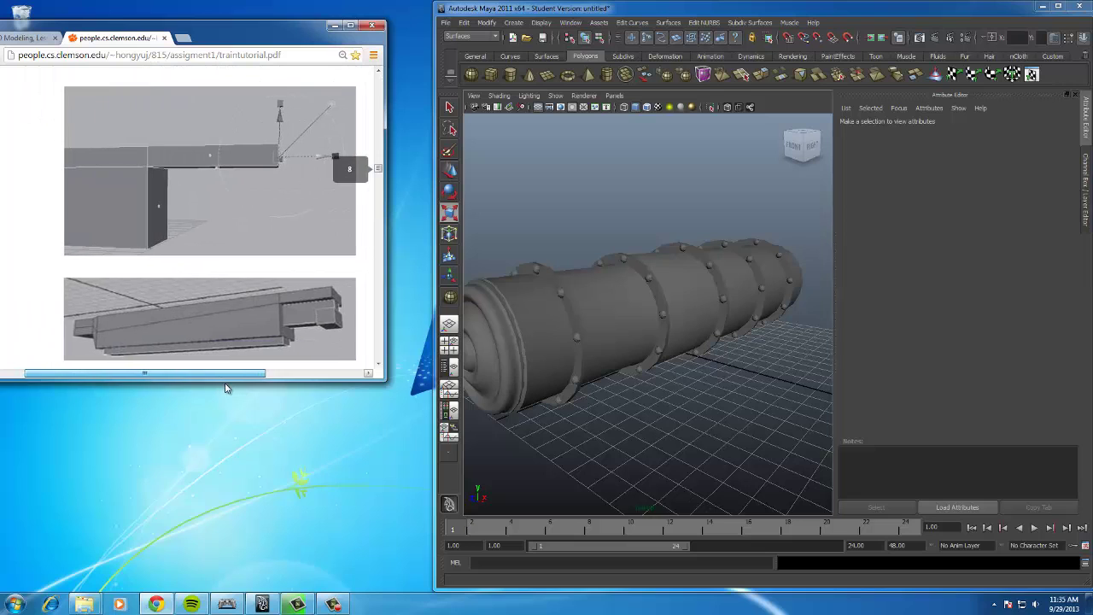
Show the layer editor, create an empty display layer, and name it boilerPlate
{"action": "scroll", "coordinate": [659, 363], "scroll_direction": "down", "scroll_amount": 5}
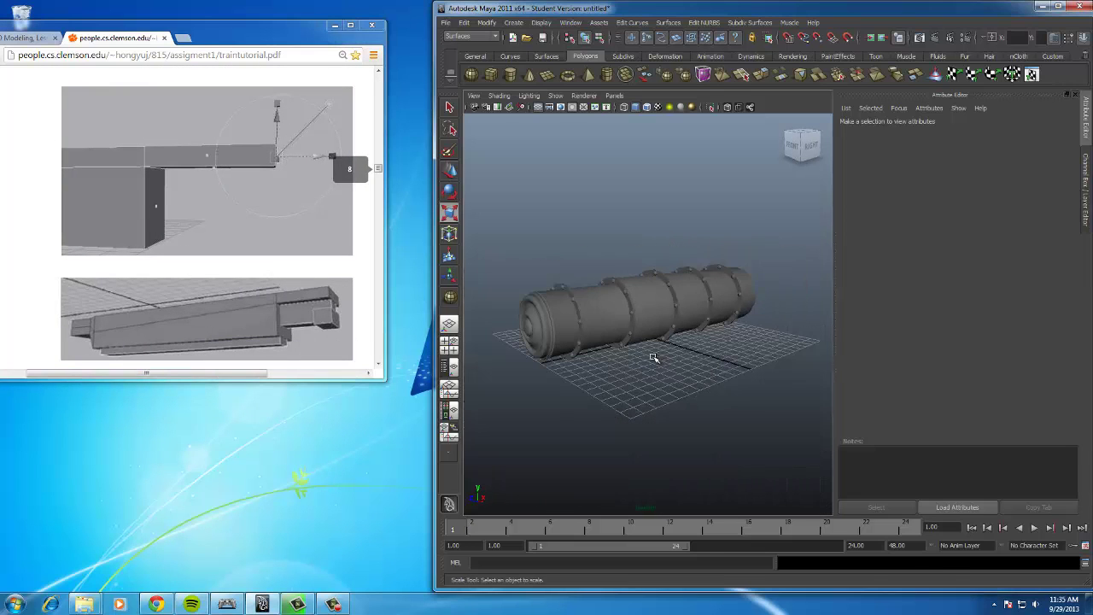
{"action": "left_click", "coordinate": [1084, 39]}
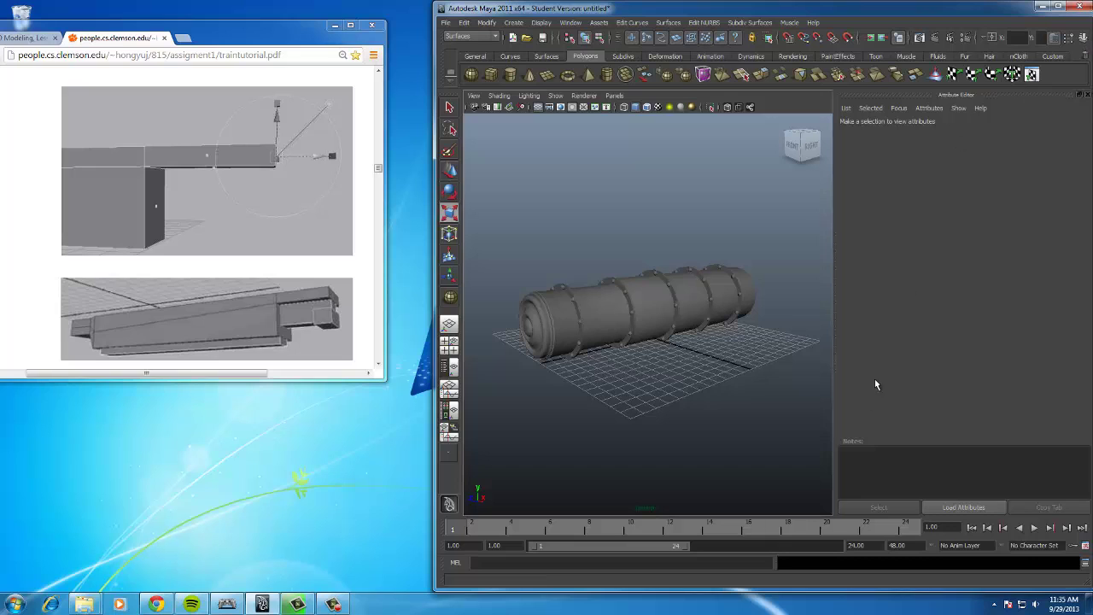
{"action": "left_click", "coordinate": [1082, 38]}
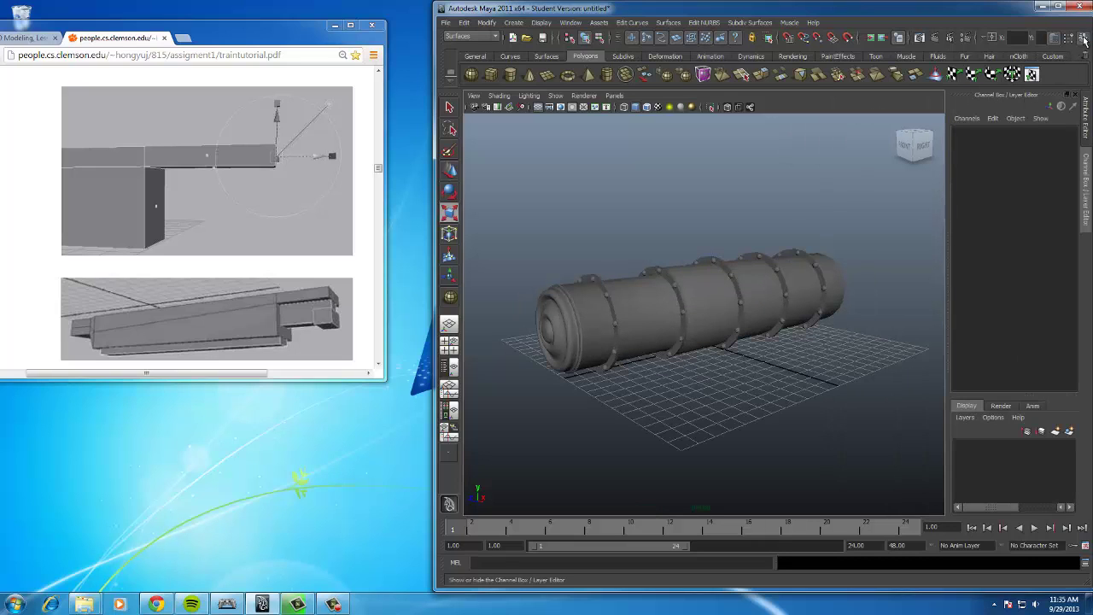
{"action": "left_click", "coordinate": [964, 418]}
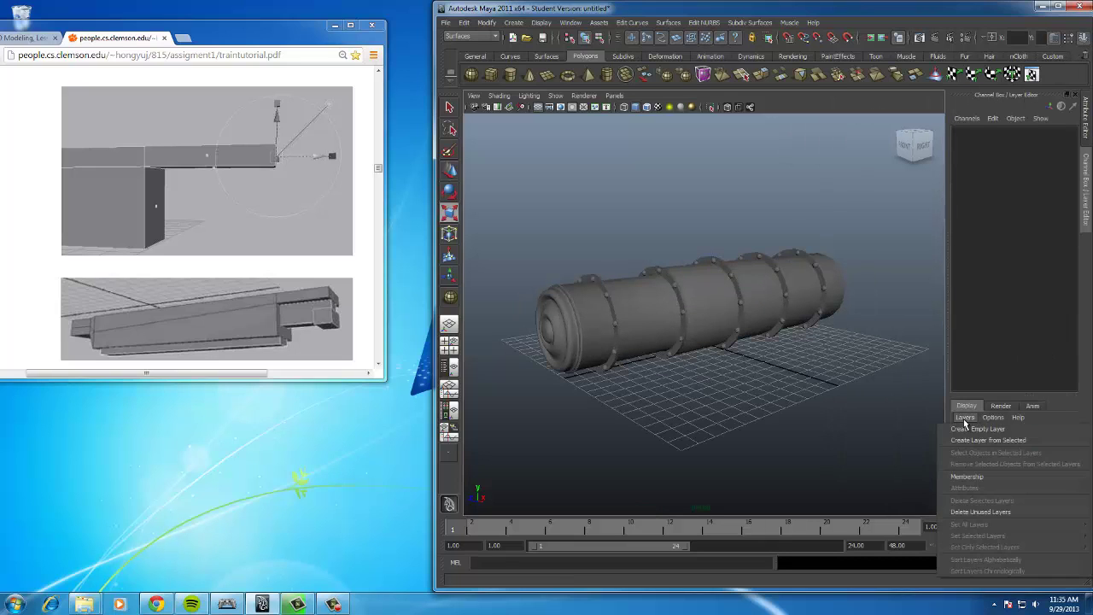
{"action": "left_click", "coordinate": [966, 429]}
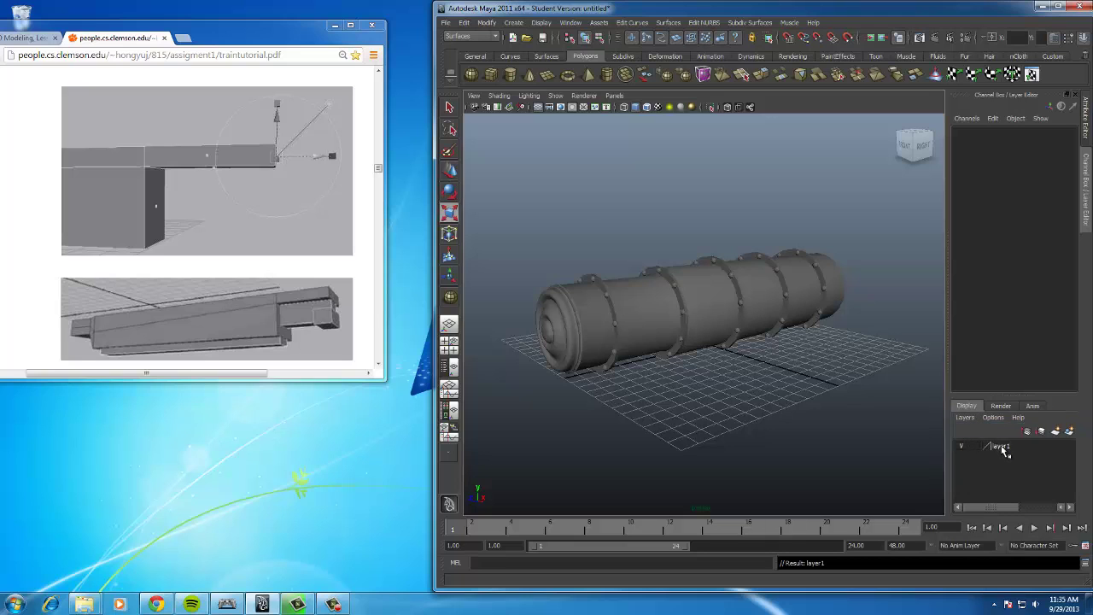
{"action": "double_click", "coordinate": [999, 446]}
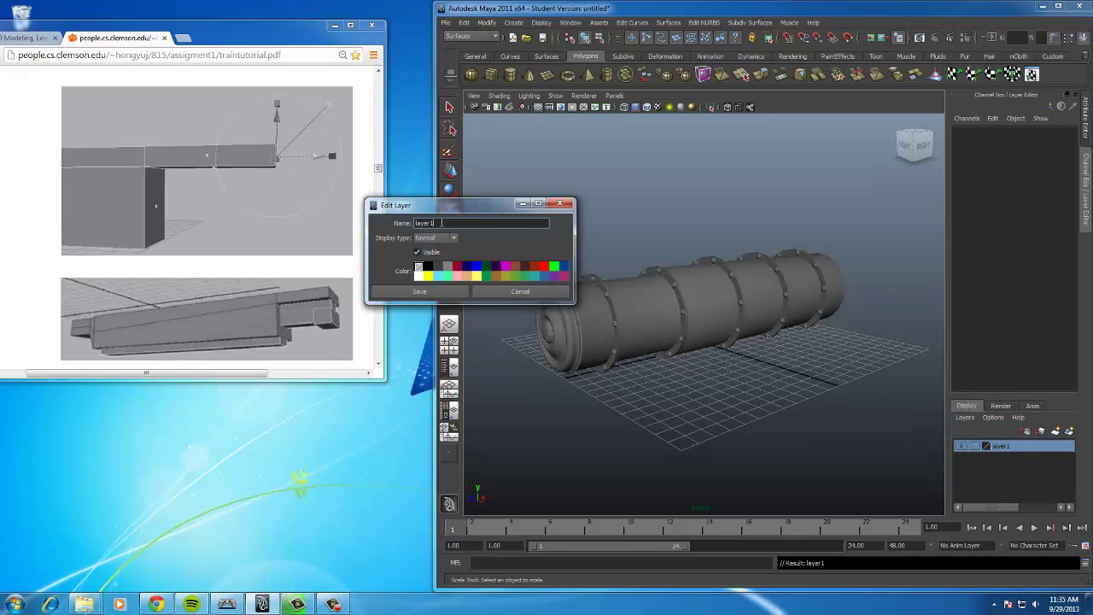
{"action": "left_click_drag", "start_coordinate": [442, 222], "coordinate": [363, 222]}
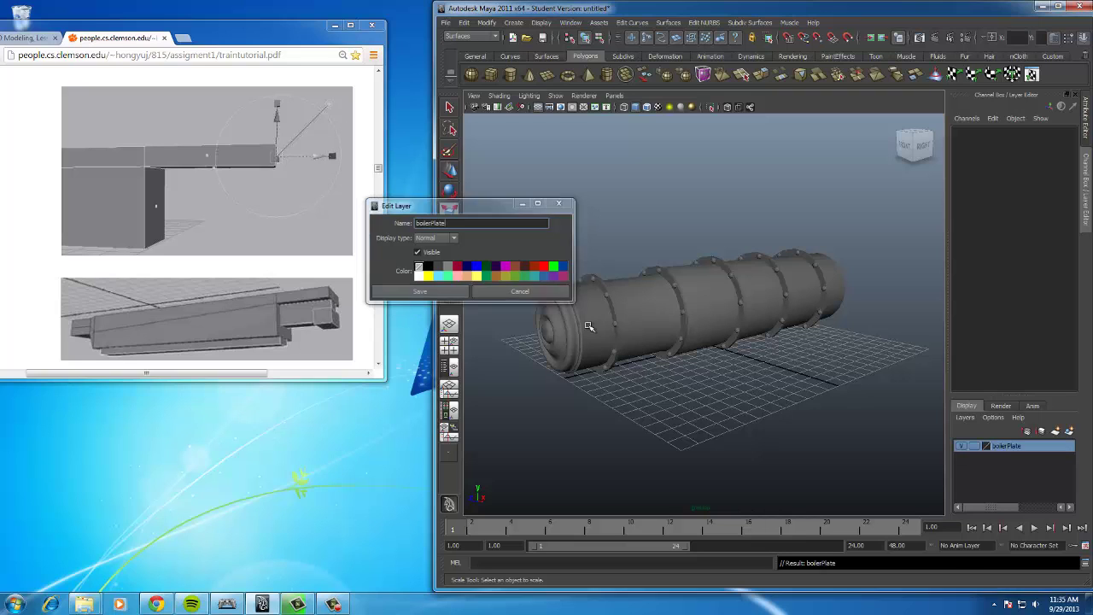
{"action": "left_click", "coordinate": [419, 291]}
Select every part of the boiler and add the selection to the boilerPlate layer
{"action": "left_click_drag", "start_coordinate": [590, 327], "coordinate": [700, 324], "text": "alt"}
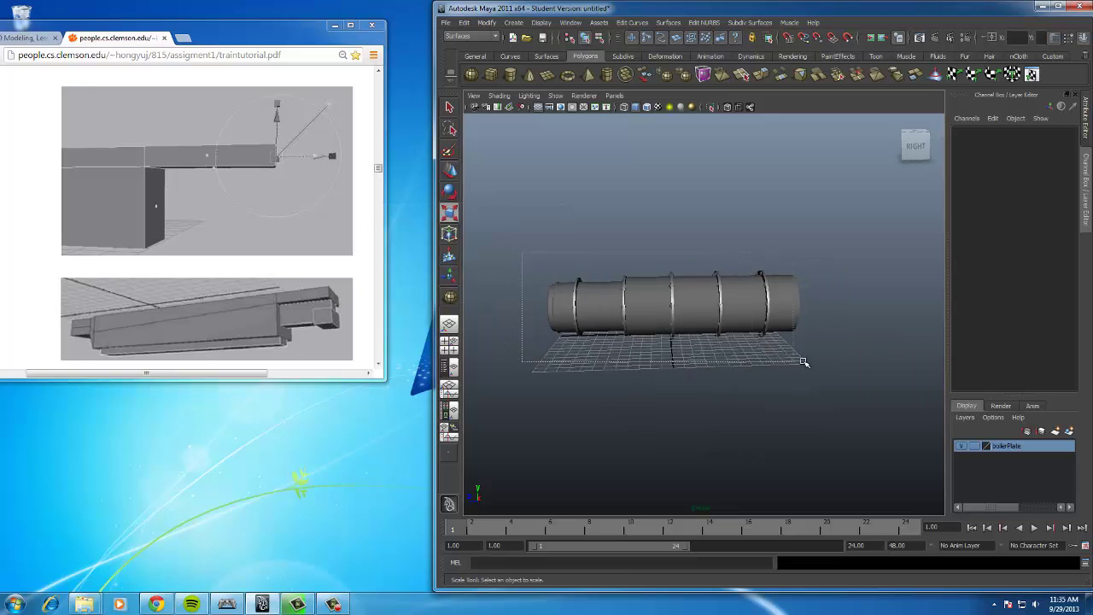
{"action": "left_click_drag", "start_coordinate": [828, 362], "coordinate": [825, 362]}
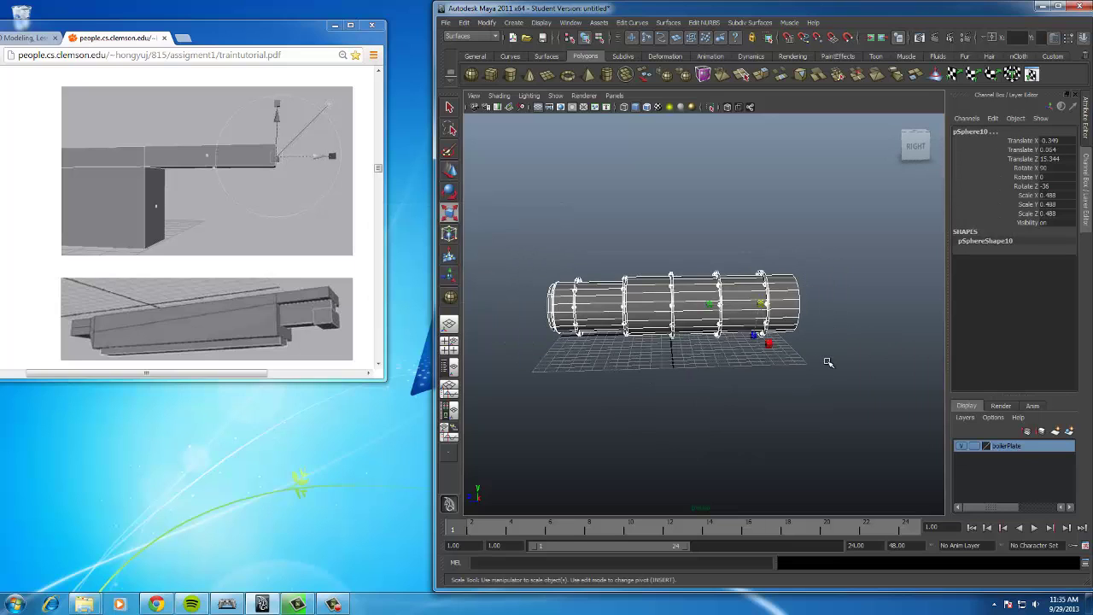
{"action": "right_click", "coordinate": [1022, 449]}
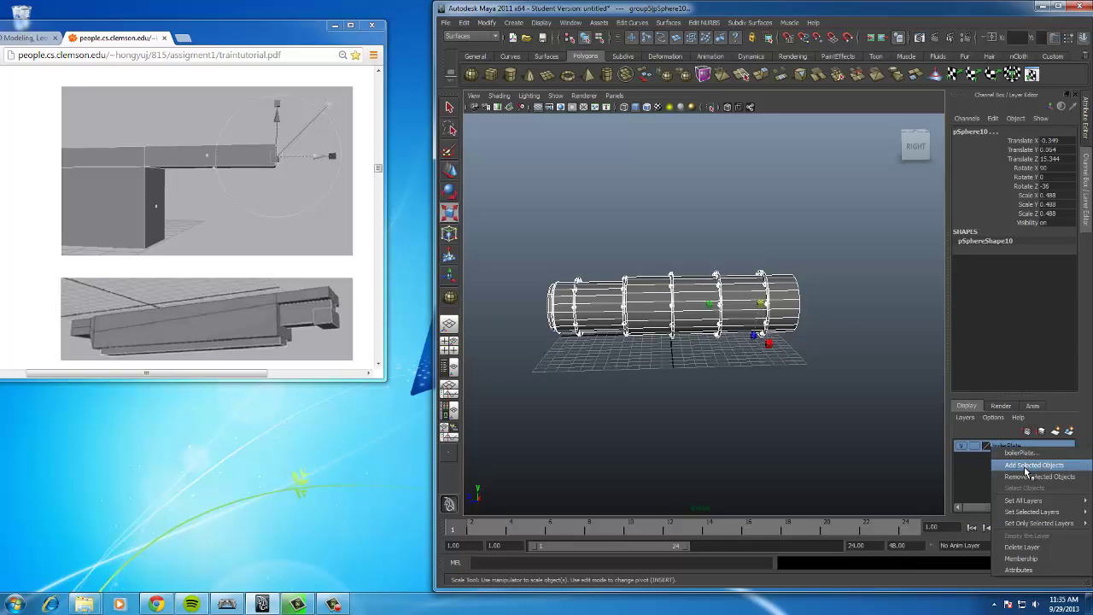
{"action": "left_click", "coordinate": [1025, 466]}
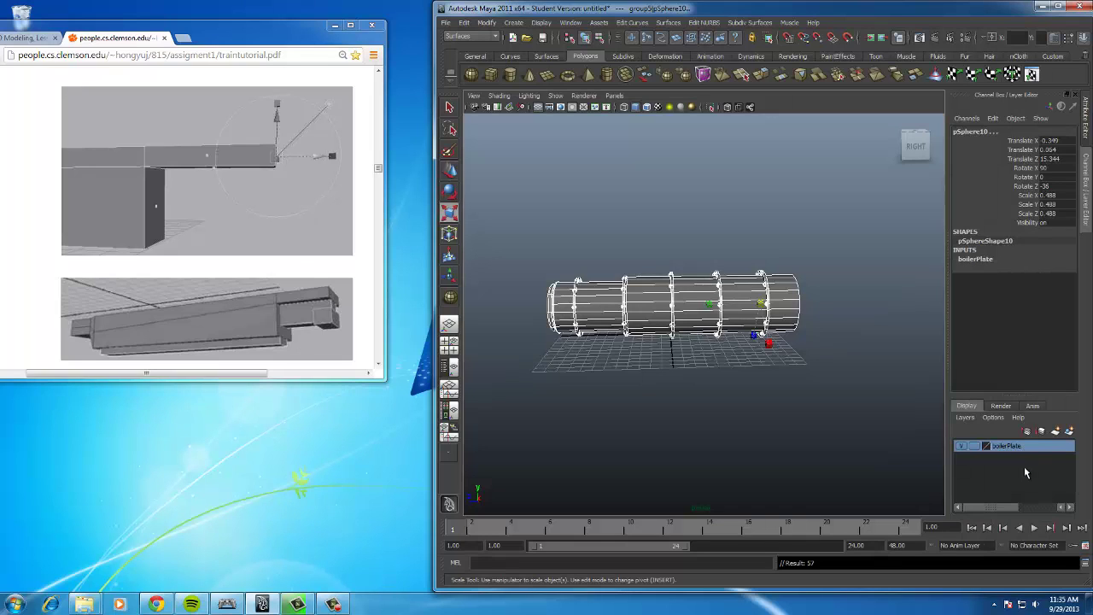
Clear the selection and toggle the boilerPlate layer's visibility off and on to check its contents, leaving it visible
{"action": "left_click", "coordinate": [961, 445]}
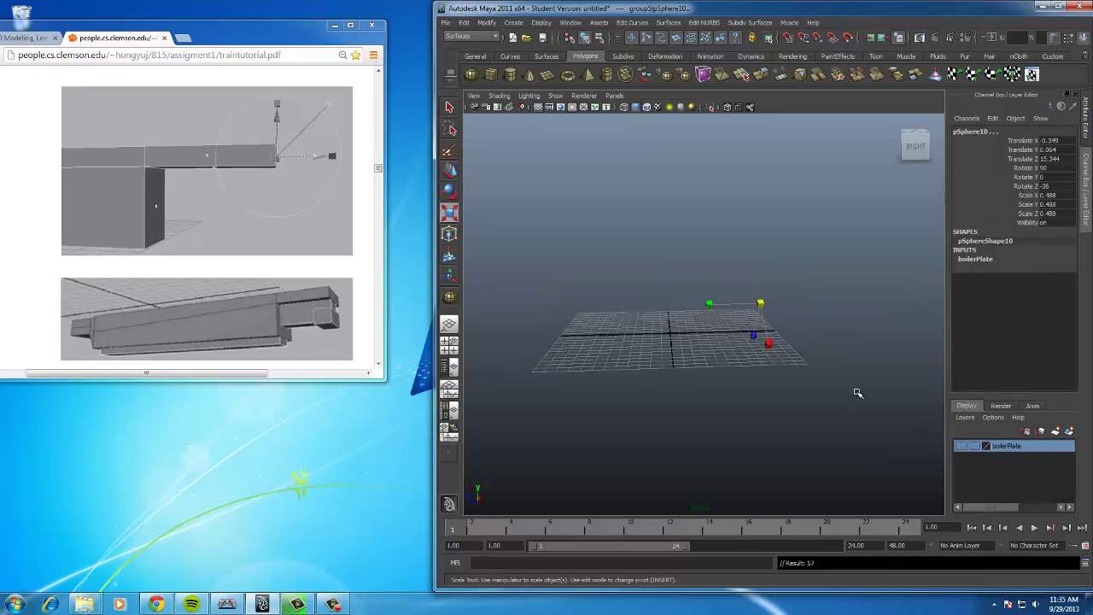
{"action": "left_click", "coordinate": [671, 344]}
{"action": "right_click_drag", "start_coordinate": [684, 368], "coordinate": [917, 428], "text": "alt"}
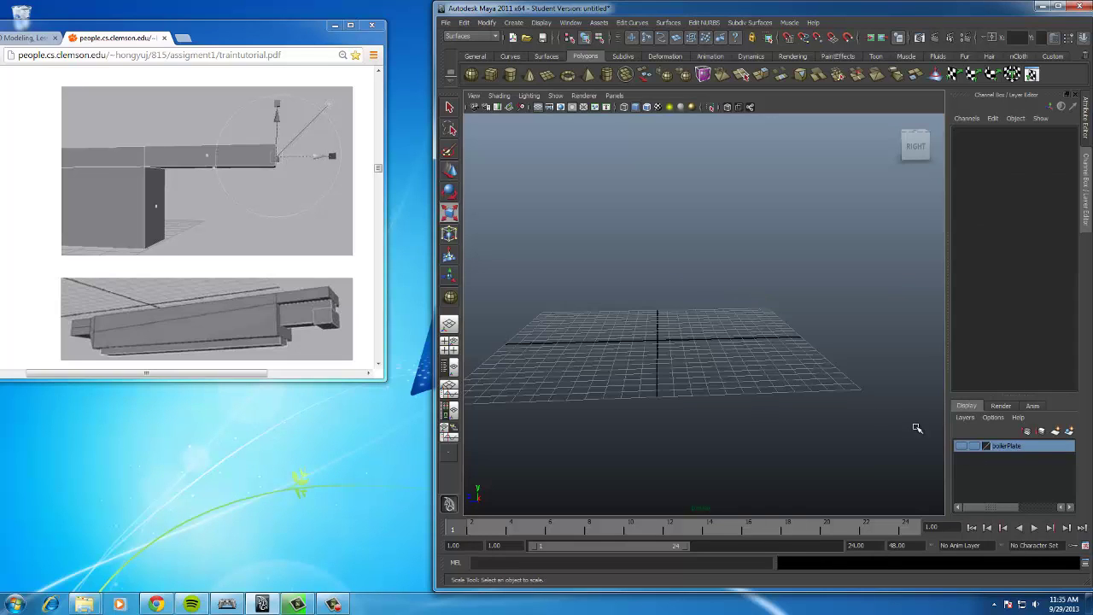
{"action": "left_click", "coordinate": [962, 447]}
{"action": "left_click", "coordinate": [962, 447]}
{"action": "left_click", "coordinate": [961, 446]}
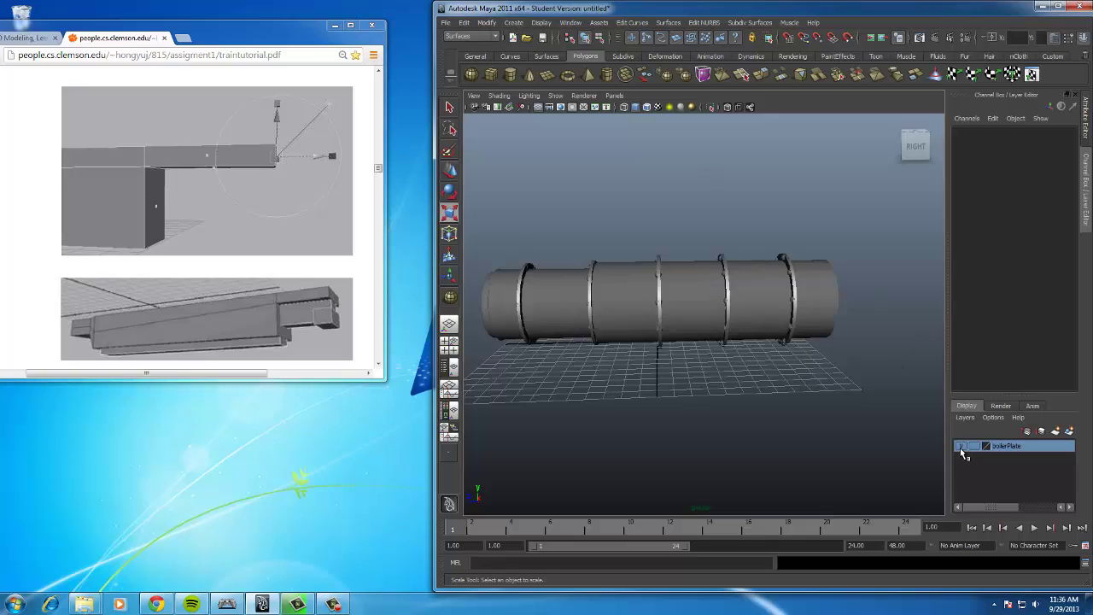
Create a polygon cube beneath the boiler, drawn as a long block running roughly the boiler's full length
{"action": "left_click", "coordinate": [513, 22]}
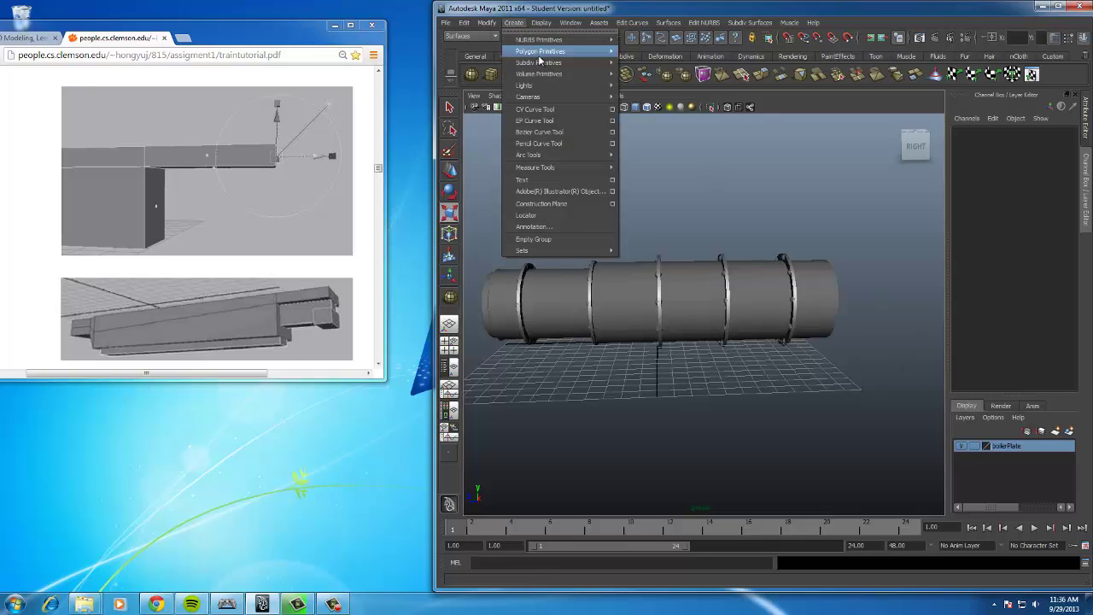
{"action": "mouse_move", "coordinate": [563, 51]}
{"action": "left_click", "coordinate": [657, 69]}
{"action": "scroll", "coordinate": [597, 376], "scroll_direction": "down", "scroll_amount": 5}
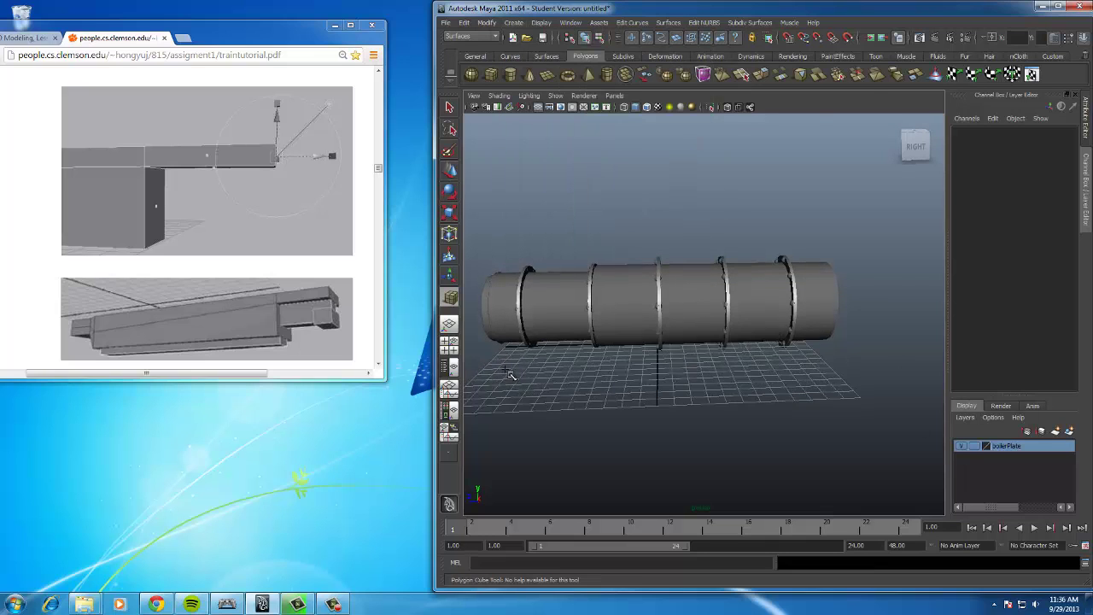
{"action": "left_click_drag", "start_coordinate": [565, 349], "coordinate": [598, 367]}
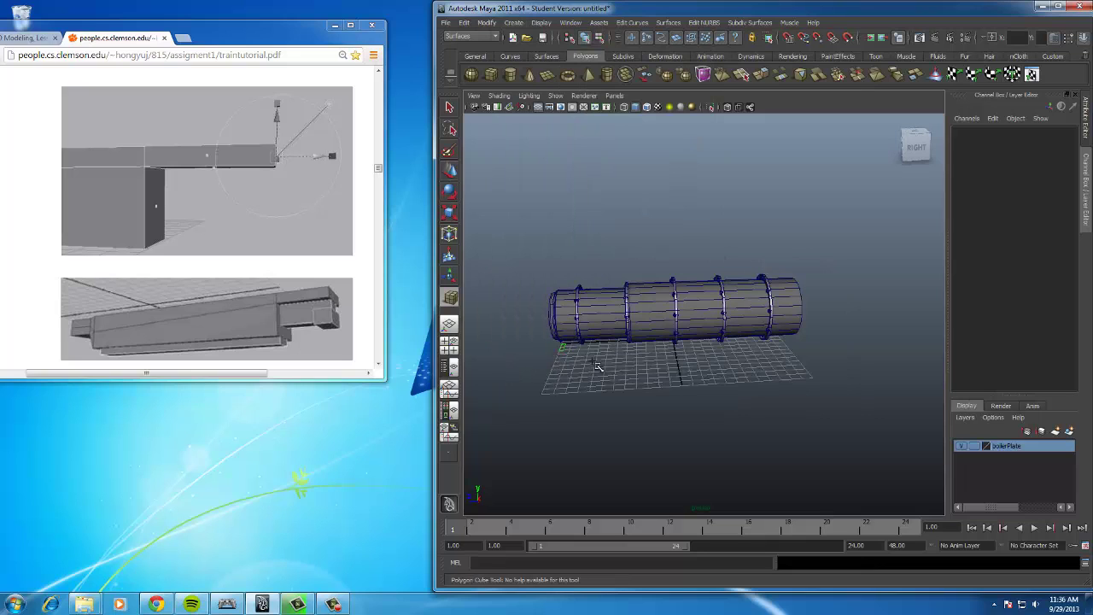
{"action": "left_click_drag", "start_coordinate": [737, 359], "coordinate": [843, 354]}
{"action": "left_click_drag", "start_coordinate": [681, 355], "coordinate": [621, 325], "text": "alt"}
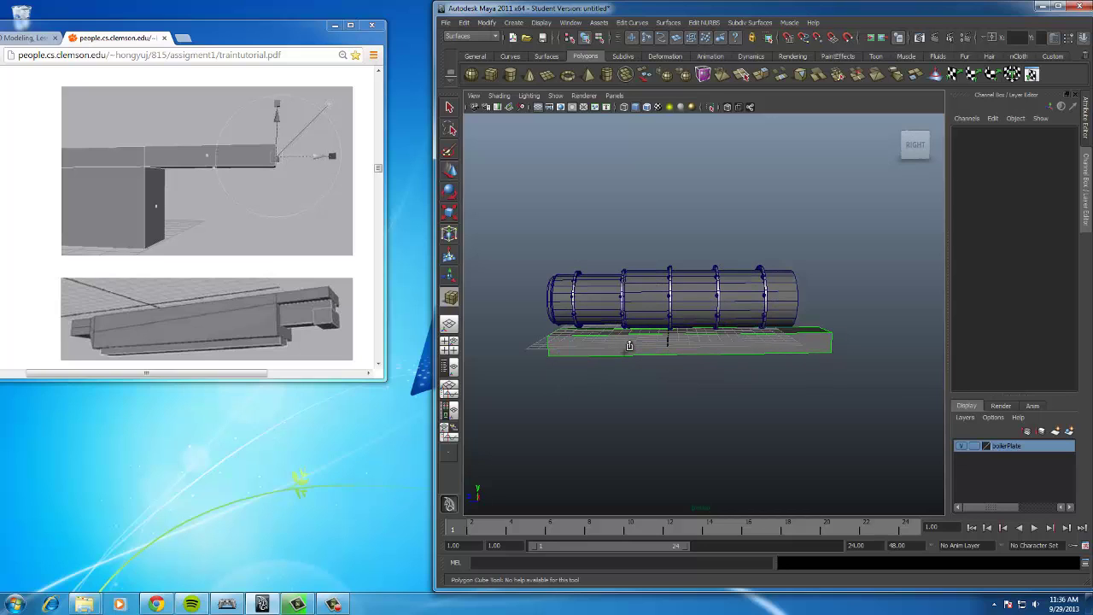
{"action": "mouse_move", "coordinate": [629, 345]}
{"action": "left_mouse_down"}
{"action": "mouse_move", "coordinate": [629, 379]}
{"action": "mouse_move", "coordinate": [639, 366]}
{"action": "mouse_move", "coordinate": [578, 336]}
{"action": "left_mouse_up"}
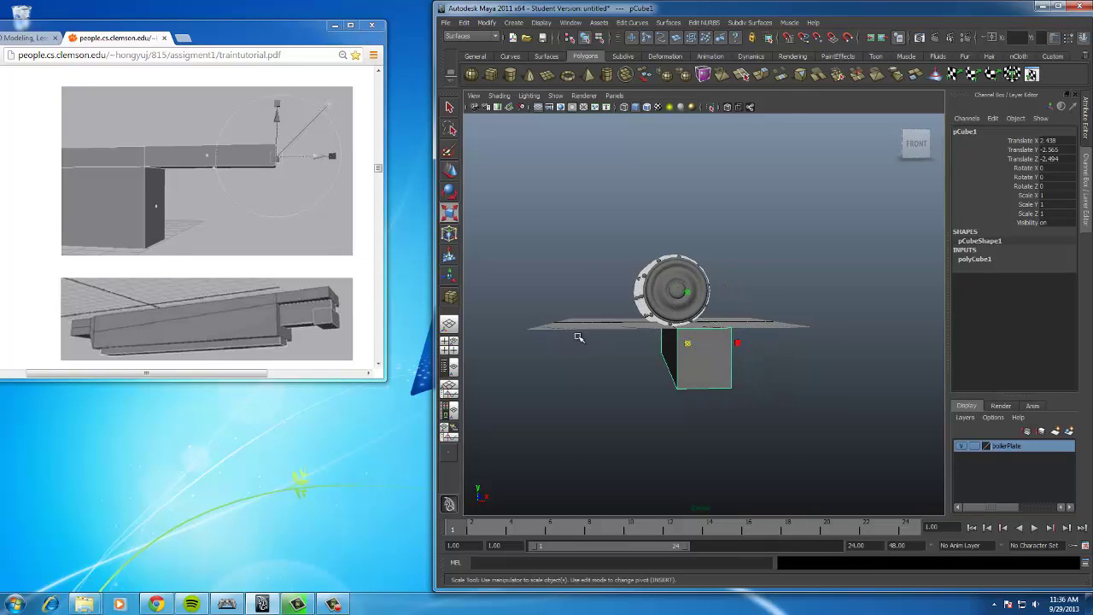
Centre the cube under the boiler at Translate X about -0.06 and scale it to about 1.68 in X and 0.86 in Y and Z
{"action": "key", "text": "w"}
{"action": "left_click_drag", "start_coordinate": [725, 344], "coordinate": [768, 354]}
{"action": "key", "text": "r"}
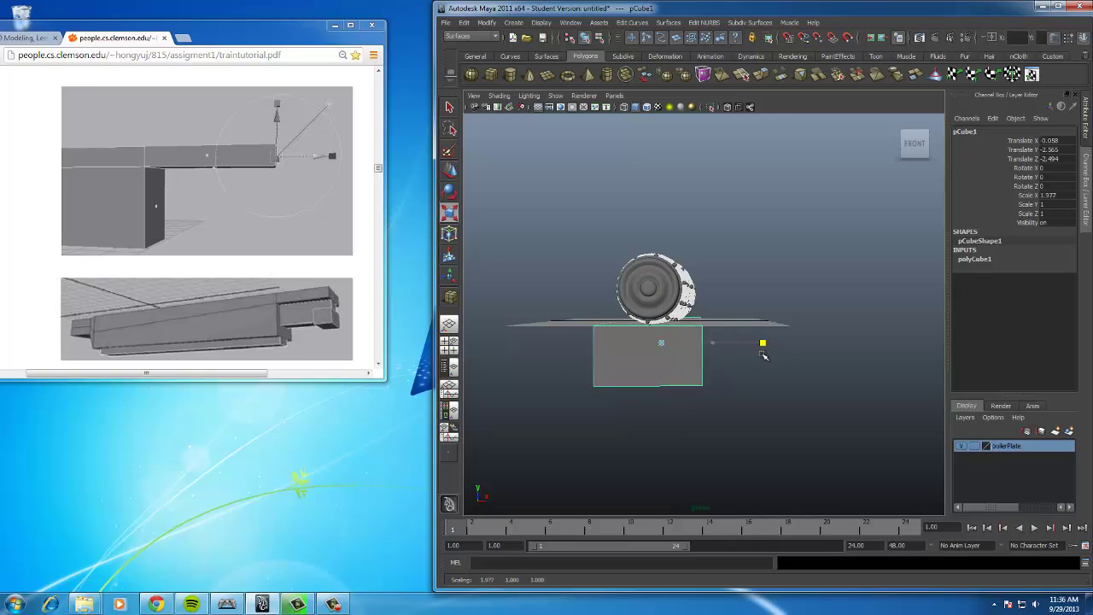
{"action": "left_click_drag", "start_coordinate": [671, 348], "coordinate": [705, 344], "text": "alt"}
Lower the cube to Translate Y about -3.18, clear the selection, and check it against the boiler from the side
{"action": "left_click", "coordinate": [450, 172]}
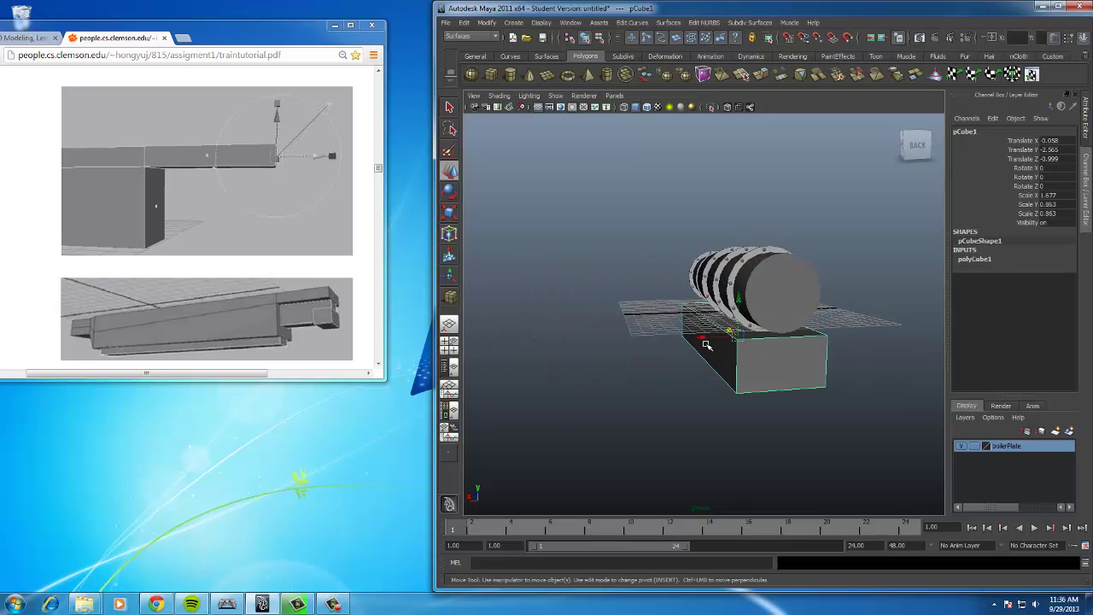
{"action": "left_click_drag", "start_coordinate": [741, 301], "coordinate": [739, 306]}
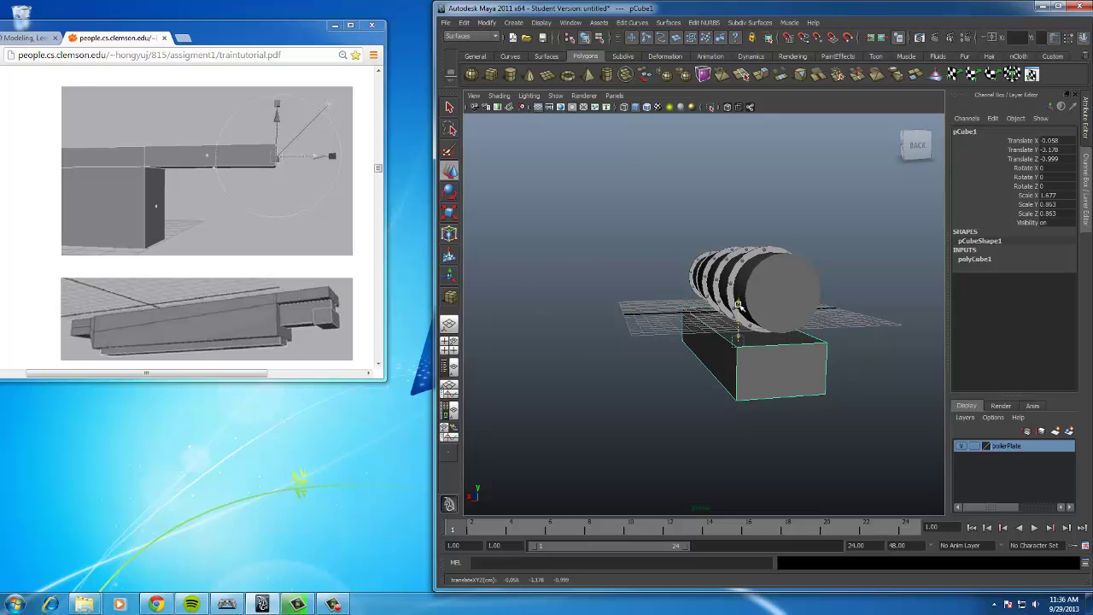
{"action": "left_click", "coordinate": [637, 389]}
{"action": "left_click_drag", "start_coordinate": [774, 385], "coordinate": [636, 345], "text": "alt"}
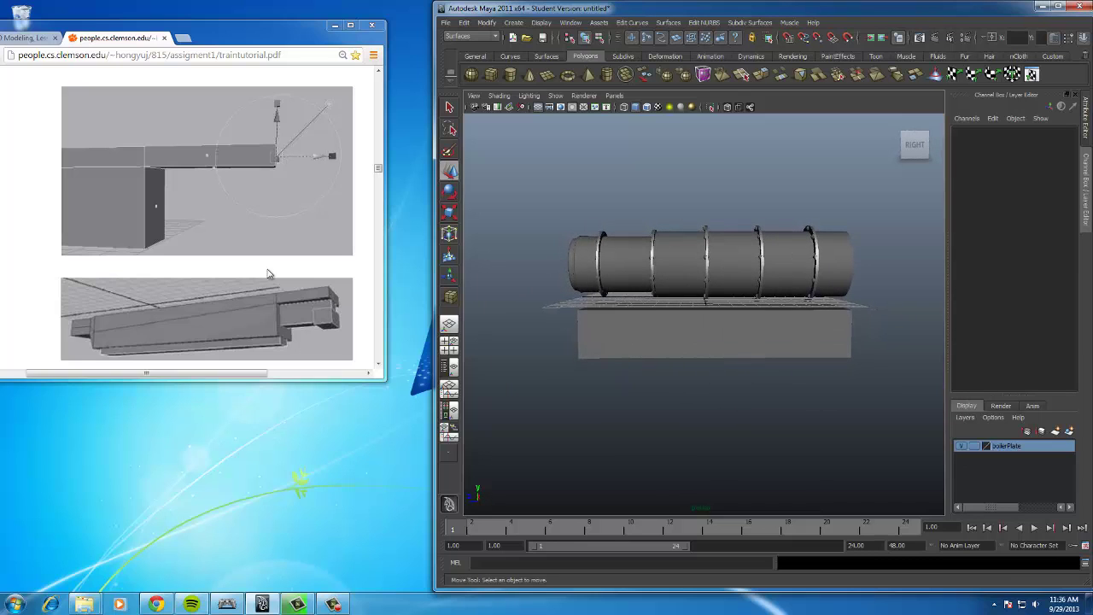
Look ahead to the next page's undercarriage figures in the tutorial PDF and return to Figures 4.54 to 4.56 with captions in view
{"action": "left_click", "coordinate": [276, 323]}
{"action": "scroll", "coordinate": [269, 333], "scroll_direction": "down", "scroll_amount": 10}
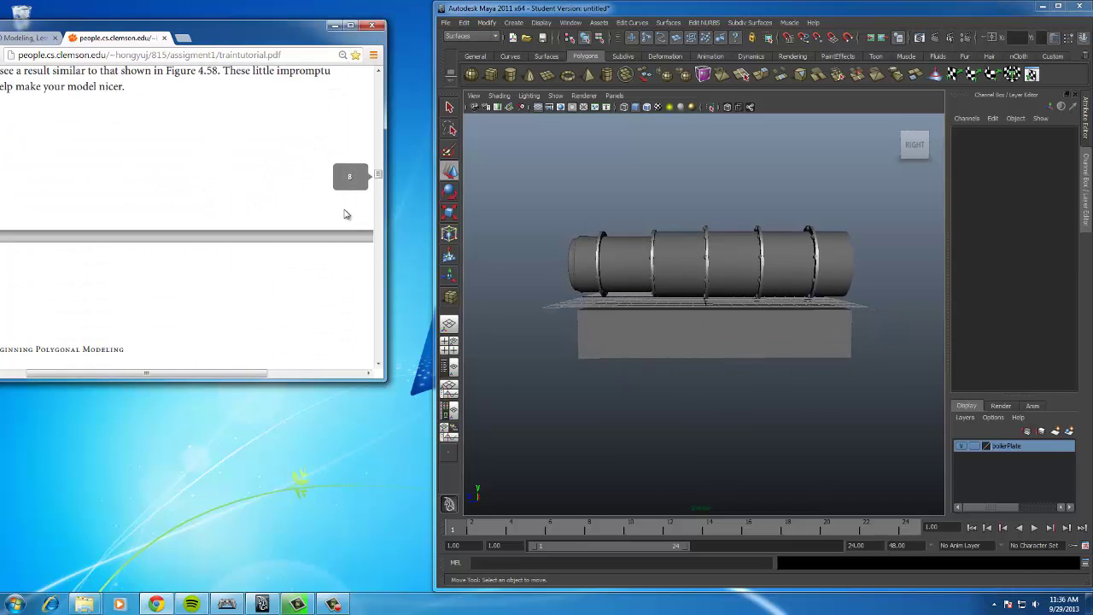
{"action": "scroll", "coordinate": [256, 332], "scroll_direction": "down", "scroll_amount": 3}
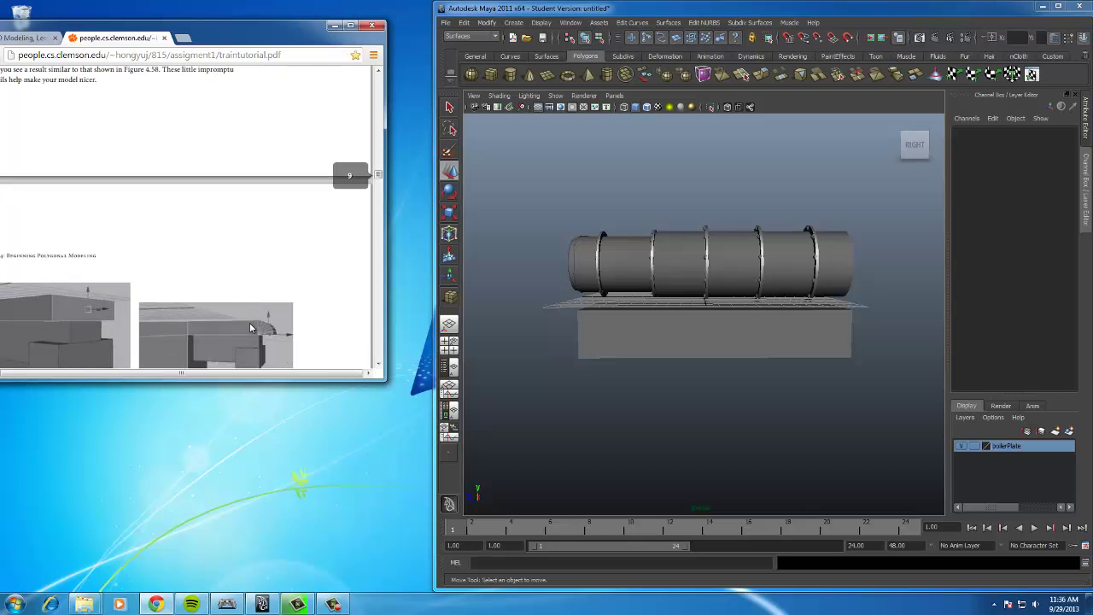
{"action": "scroll", "coordinate": [251, 319], "scroll_direction": "up", "scroll_amount": 5}
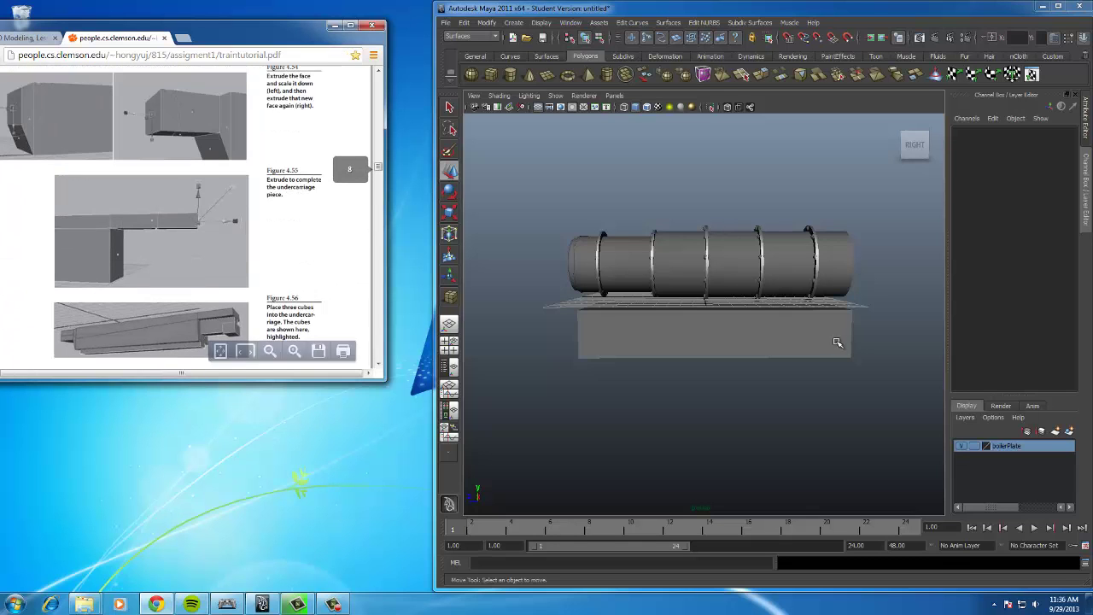
Scale the cube uniformly down to about 1.47 × 0.76 × 0.76 and move it to Translate Y about -2.4 and Z about 0.06
{"action": "middle_click_drag", "start_coordinate": [839, 341], "coordinate": [700, 338], "text": "alt"}
{"action": "left_click", "coordinate": [702, 340]}
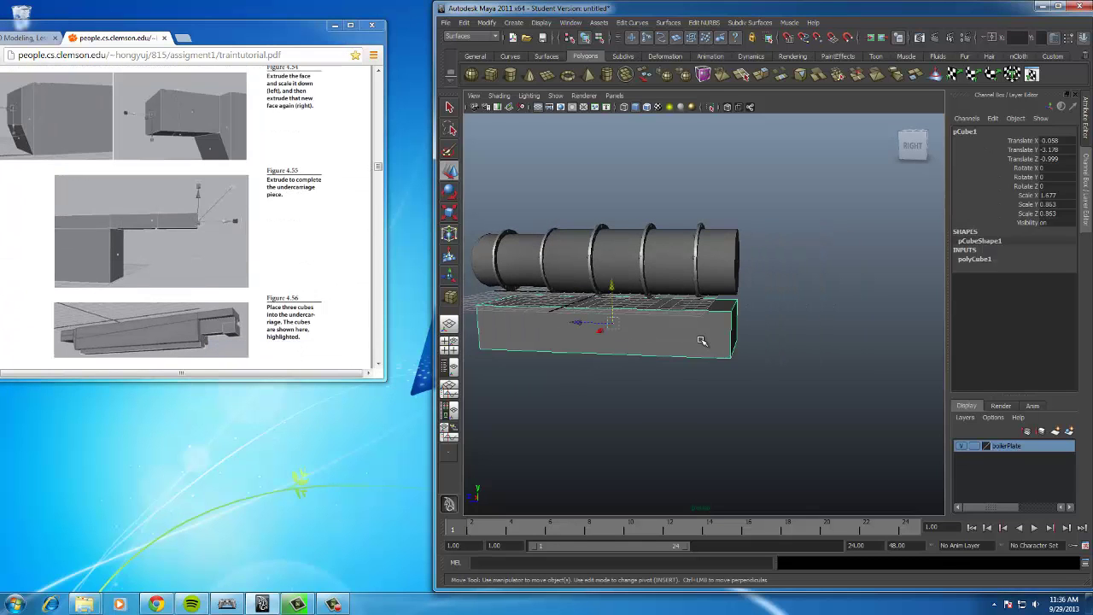
{"action": "key", "text": "r"}
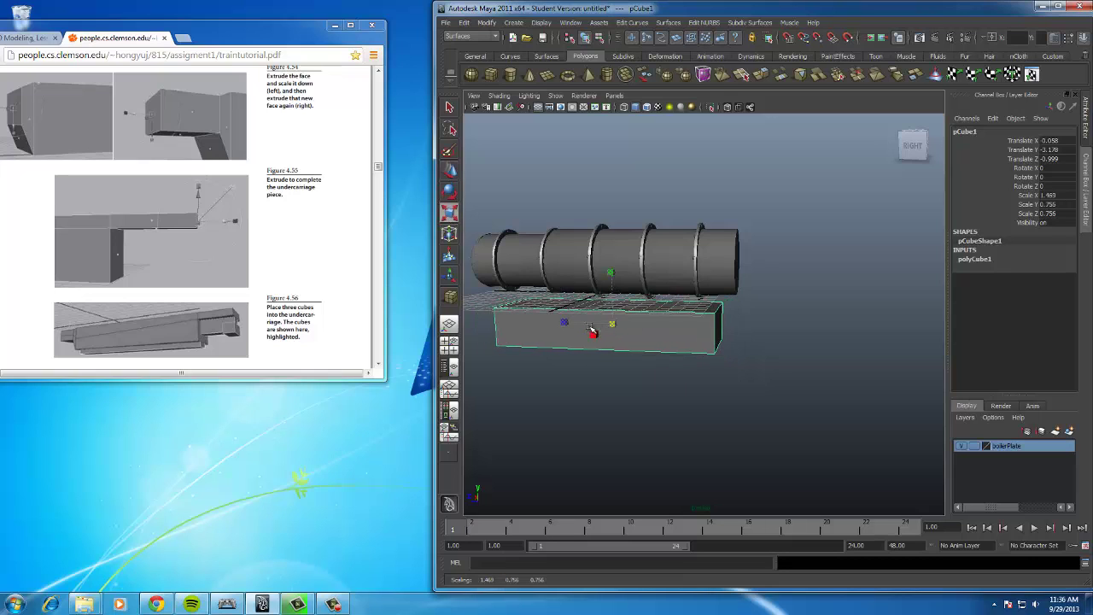
{"action": "left_click_drag", "start_coordinate": [612, 327], "coordinate": [591, 296]}
{"action": "key", "text": "w"}
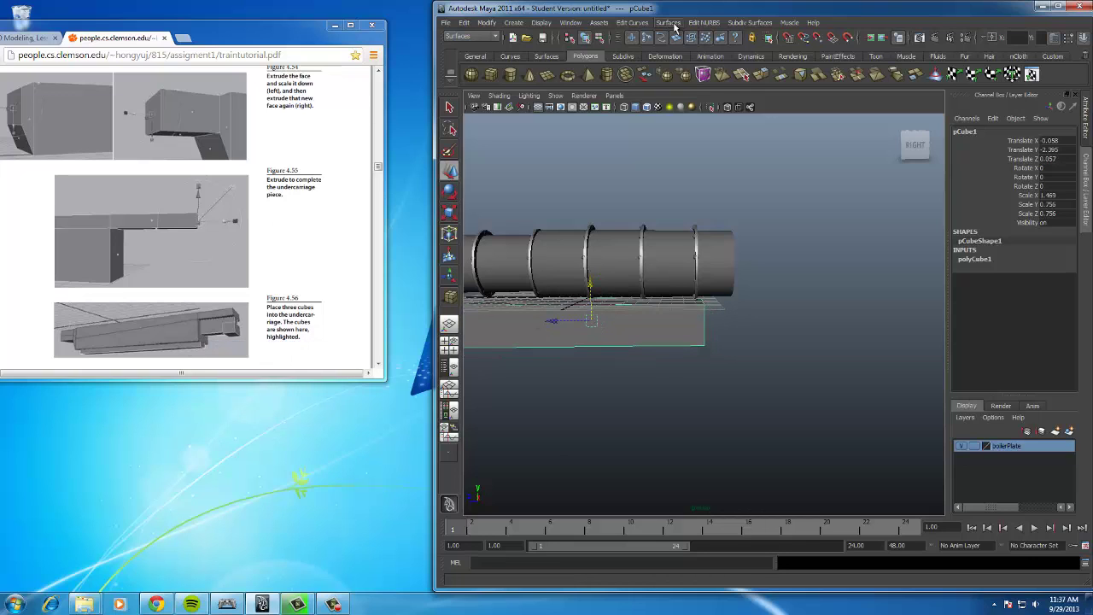
Switch to the Polygons menu set and insert a lengthwise edge loop around the cube at about mid-height
{"action": "left_click", "coordinate": [484, 35]}
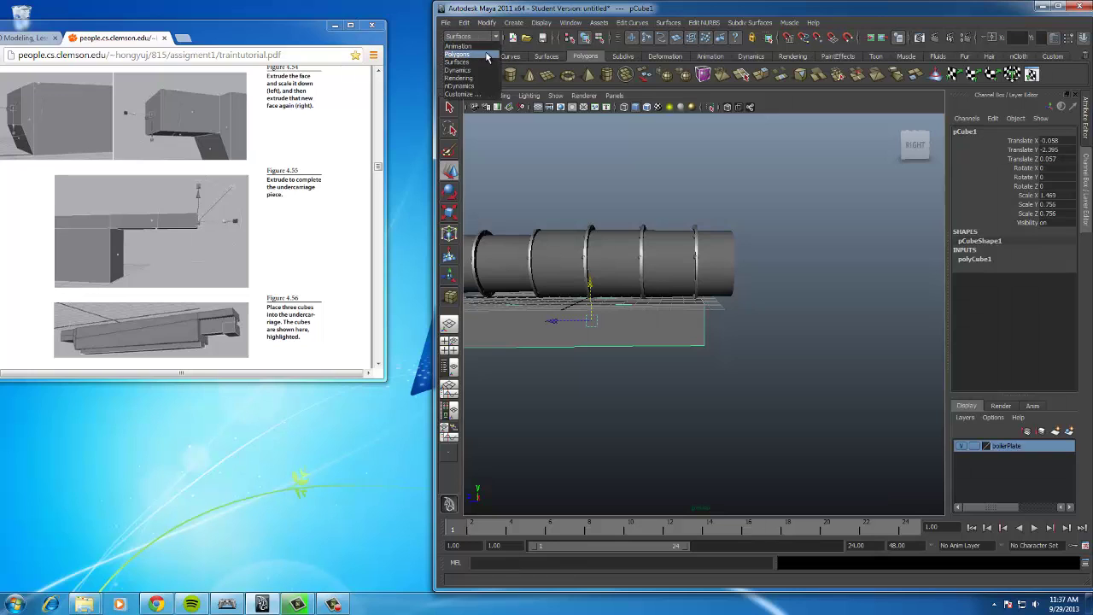
{"action": "left_click", "coordinate": [485, 52]}
{"action": "left_click", "coordinate": [677, 22]}
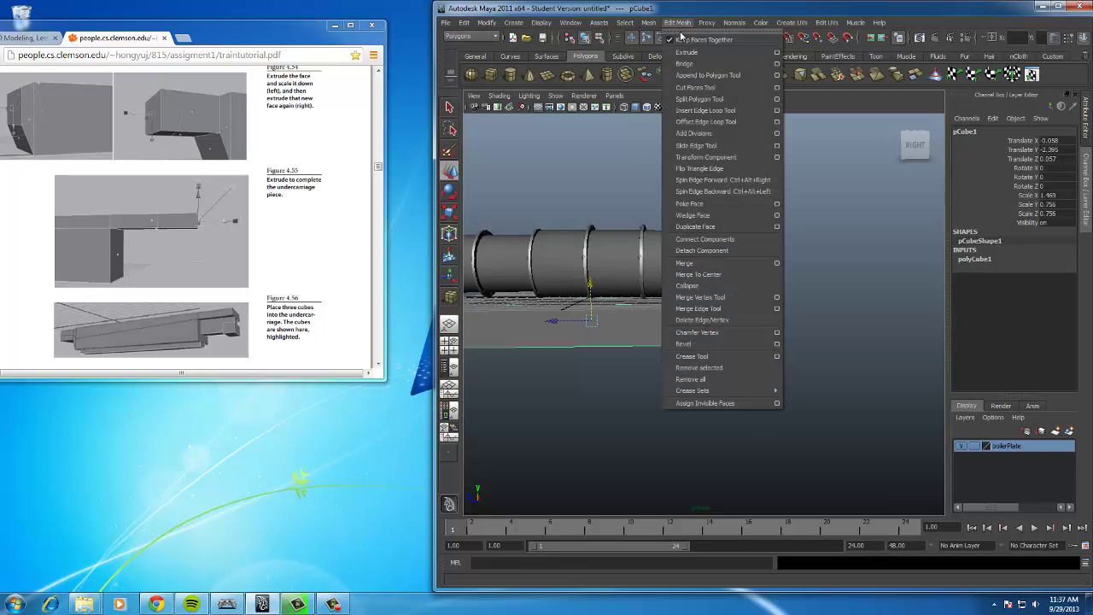
{"action": "left_click", "coordinate": [700, 110]}
{"action": "left_click_drag", "start_coordinate": [673, 333], "coordinate": [694, 330], "text": "alt"}
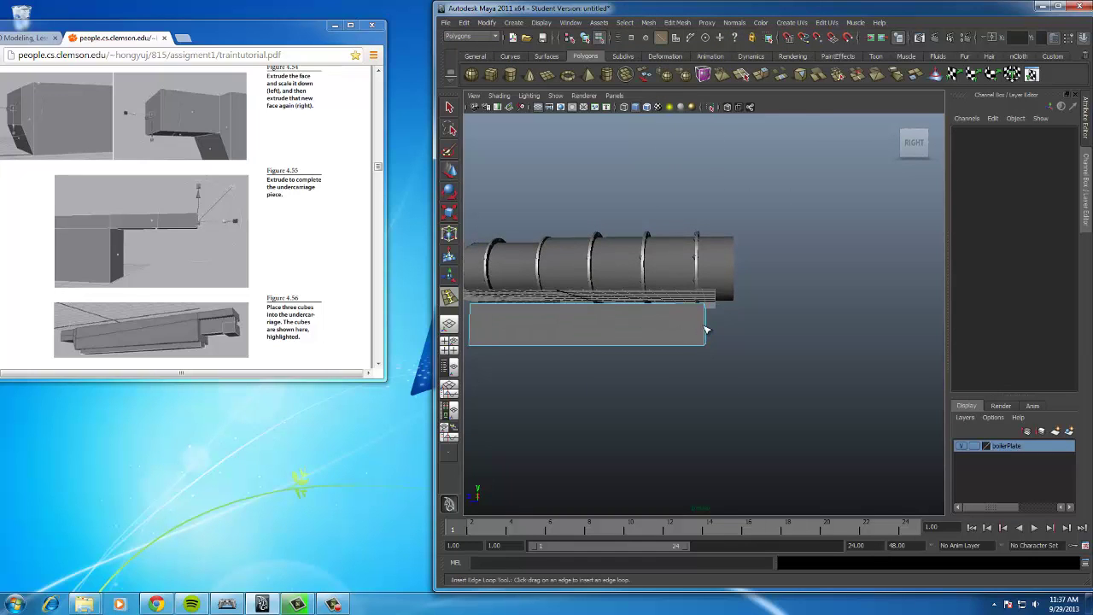
{"action": "left_click", "coordinate": [706, 329]}
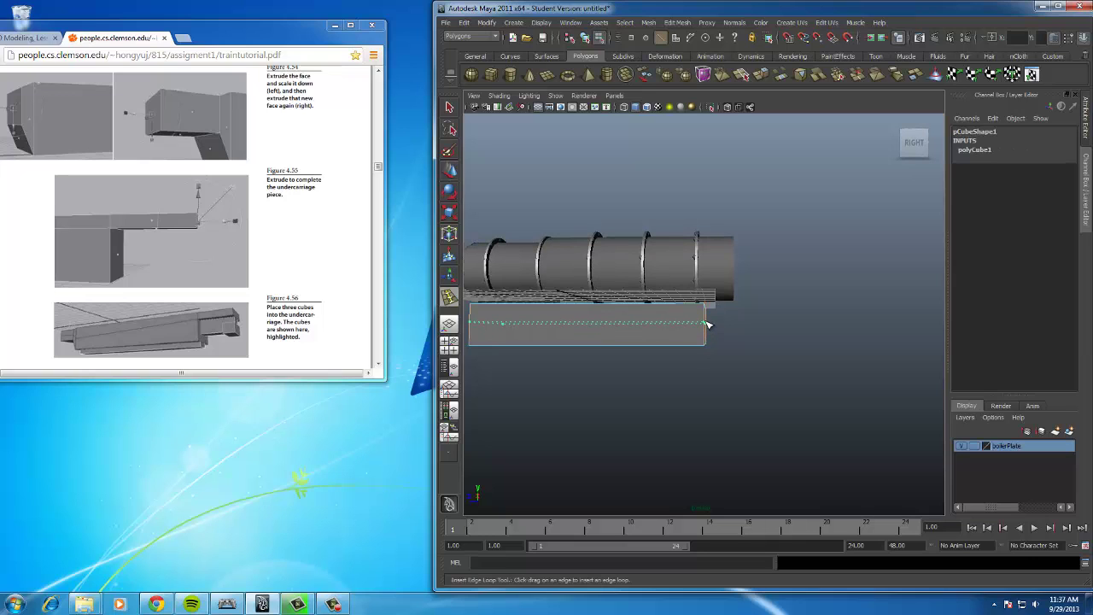
{"action": "left_click_drag", "start_coordinate": [706, 324], "coordinate": [504, 278]}
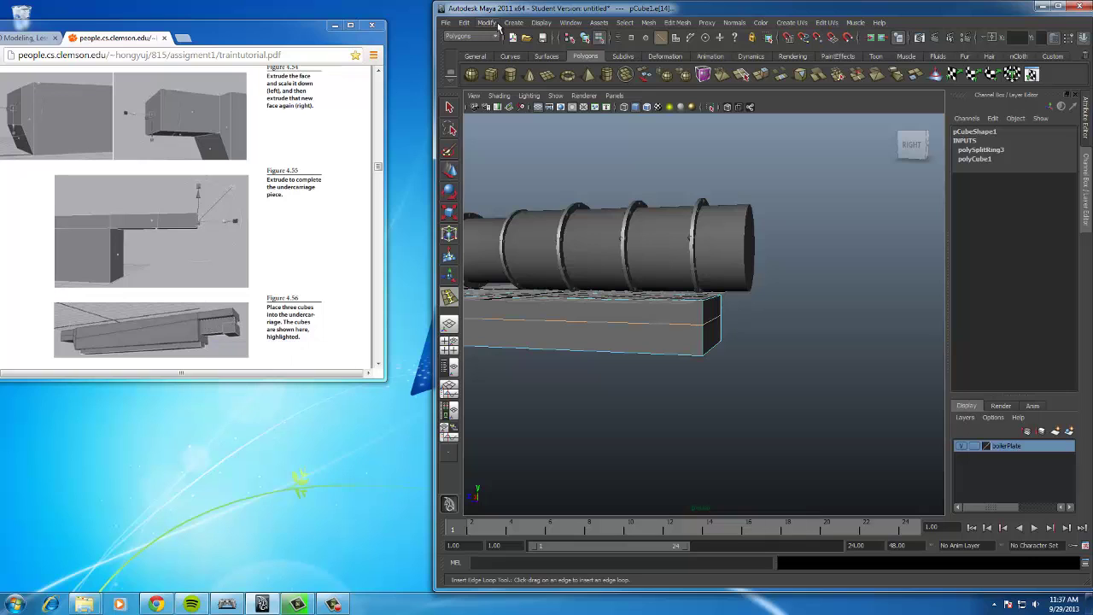
Extrude the upper face at the cube's rear end and pull it straight outward to about Z -15.75
{"action": "left_click", "coordinate": [676, 22]}
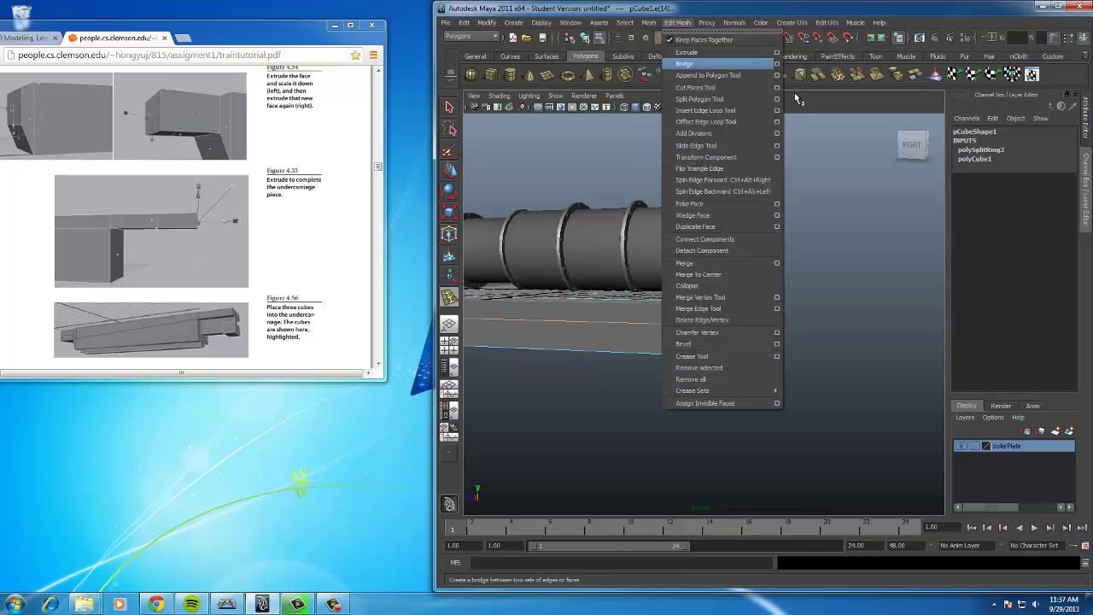
{"action": "left_click", "coordinate": [700, 64]}
{"action": "left_click", "coordinate": [449, 107]}
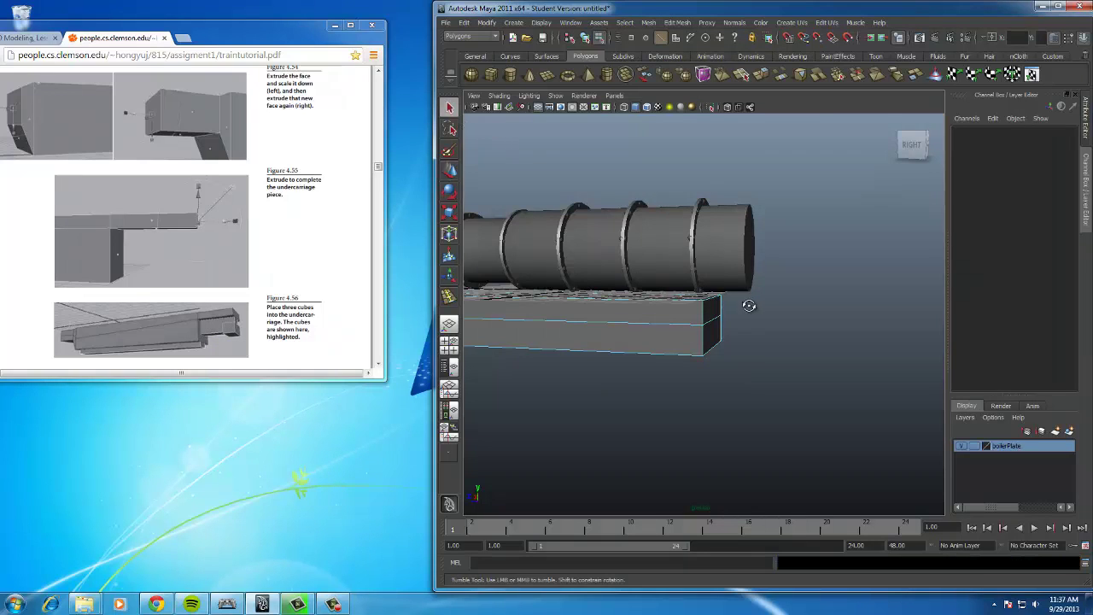
{"action": "left_click_drag", "start_coordinate": [749, 302], "coordinate": [693, 320], "text": "alt"}
{"action": "right_click_drag", "start_coordinate": [707, 314], "coordinate": [713, 344]}
{"action": "left_click", "coordinate": [711, 319]}
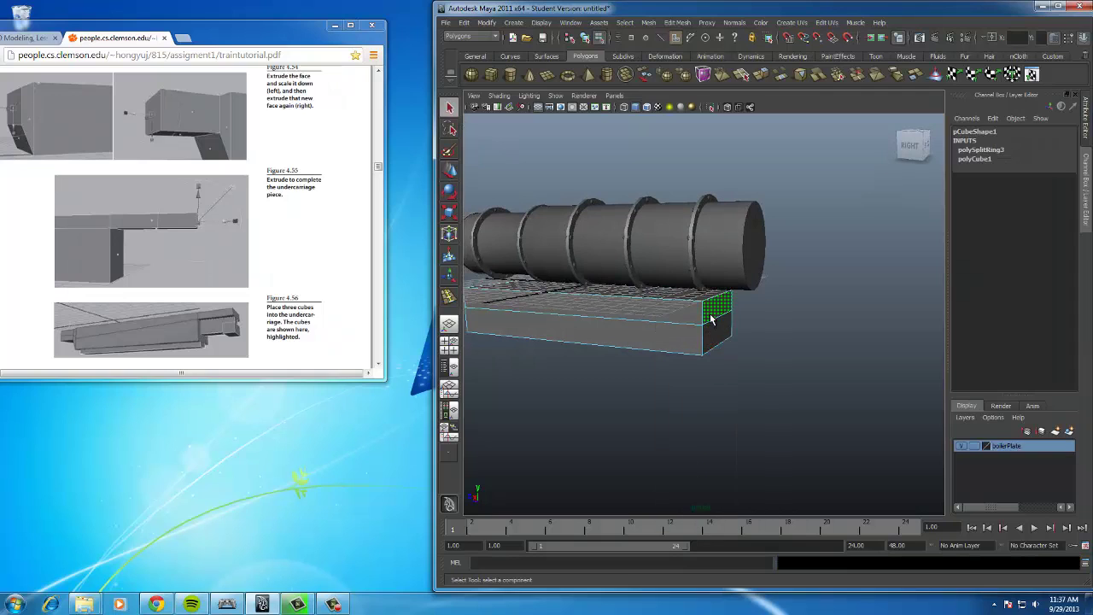
{"action": "left_click", "coordinate": [676, 22]}
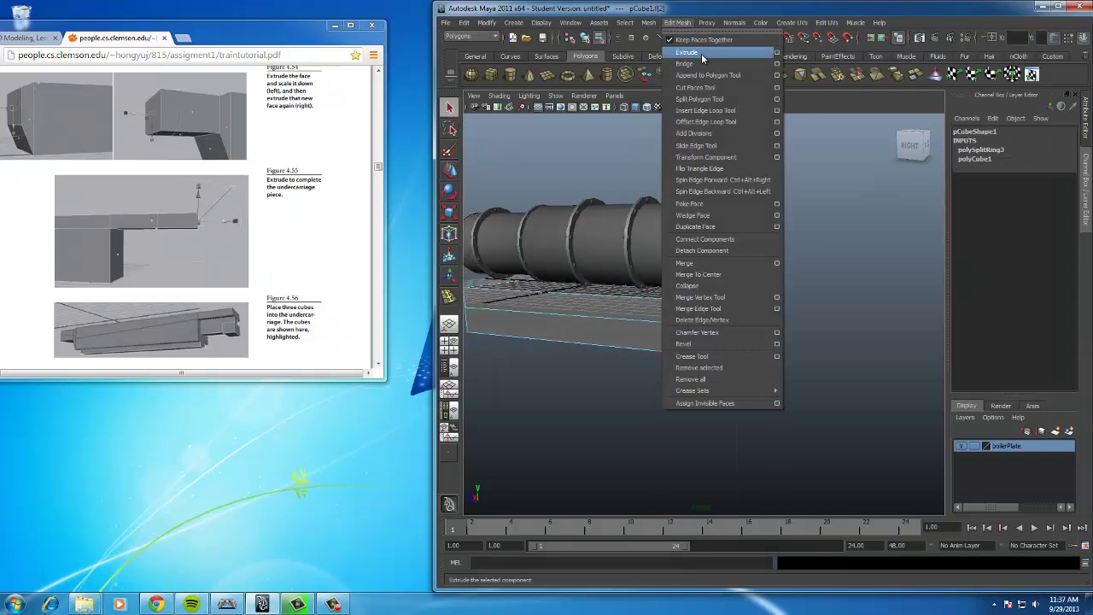
{"action": "left_click", "coordinate": [683, 45]}
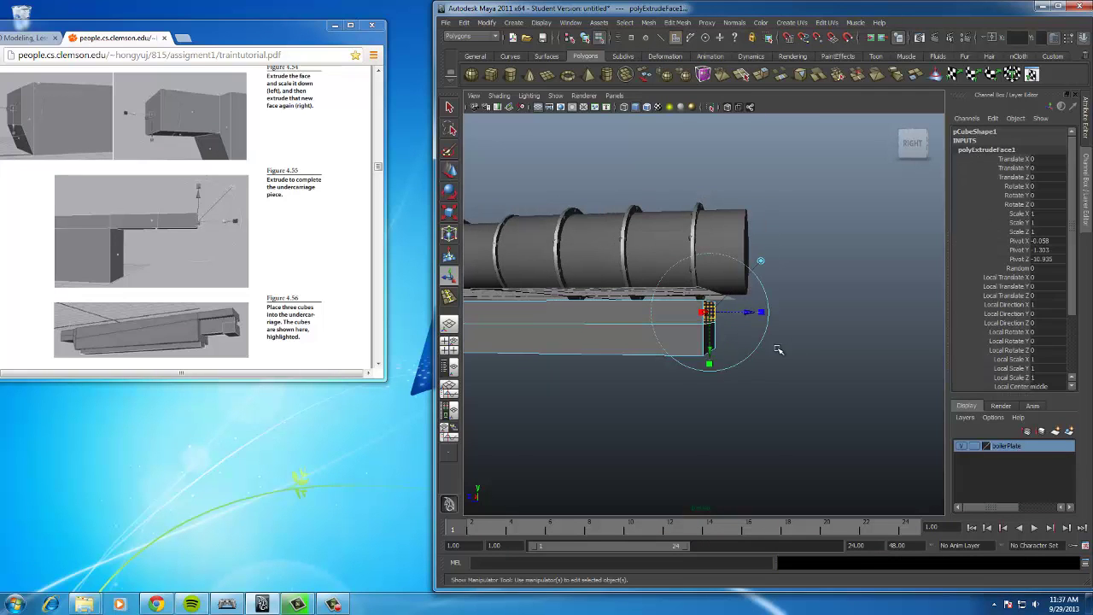
{"action": "key", "text": "w"}
{"action": "left_click_drag", "start_coordinate": [679, 313], "coordinate": [712, 326]}
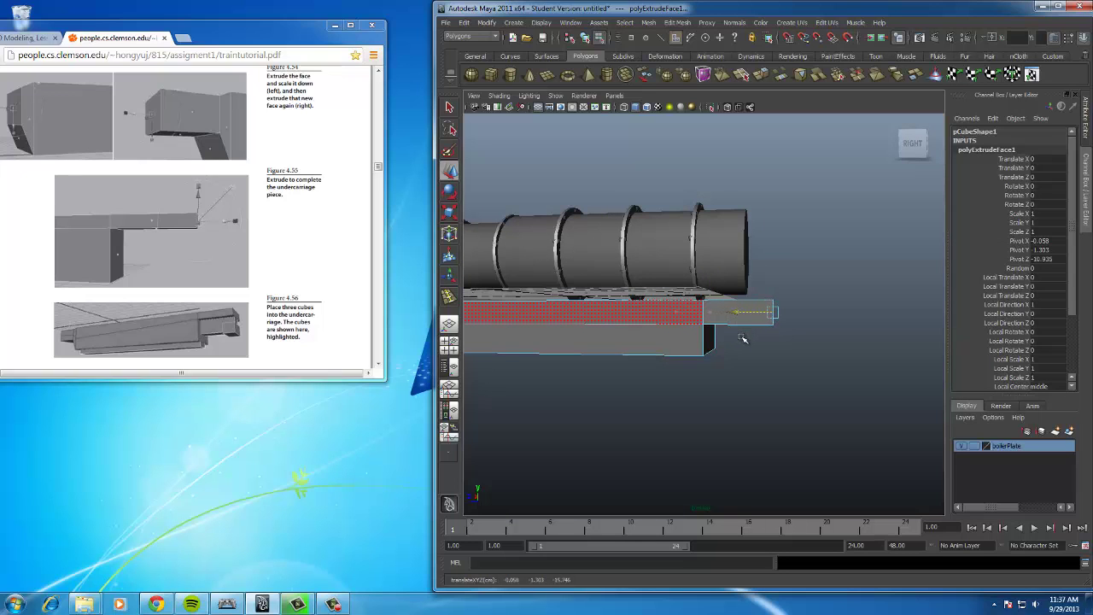
{"action": "mouse_move", "coordinate": [739, 339]}
{"action": "left_mouse_down", "text": "alt"}
{"action": "mouse_move", "coordinate": [768, 315]}
{"action": "mouse_move", "coordinate": [737, 319]}
{"action": "left_mouse_up", "text": "alt"}
{"action": "left_click", "coordinate": [587, 304]}
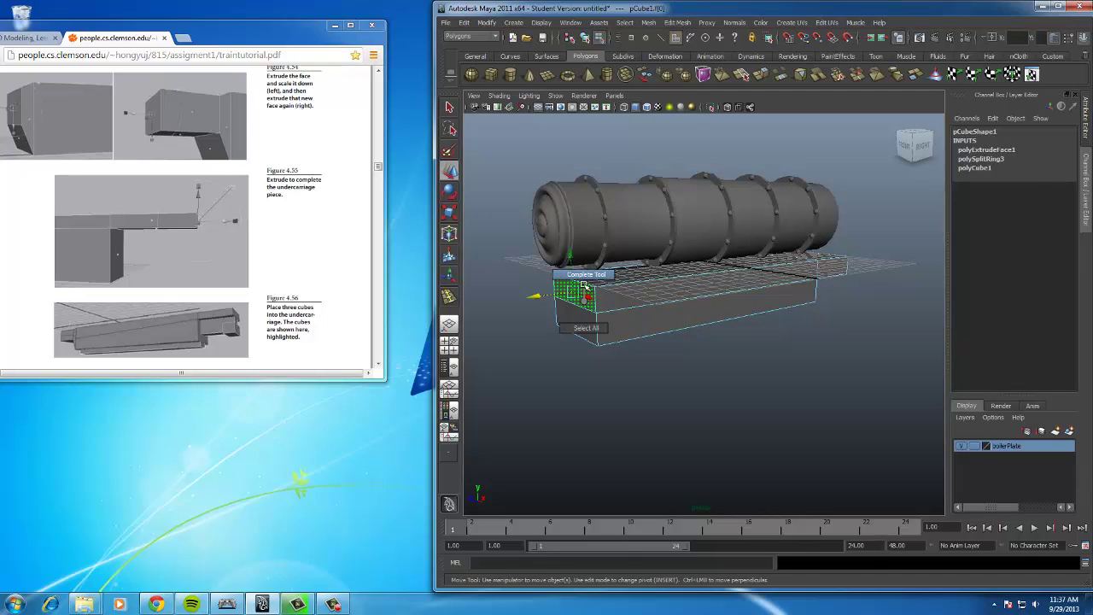
{"action": "right_click", "coordinate": [579, 307]}
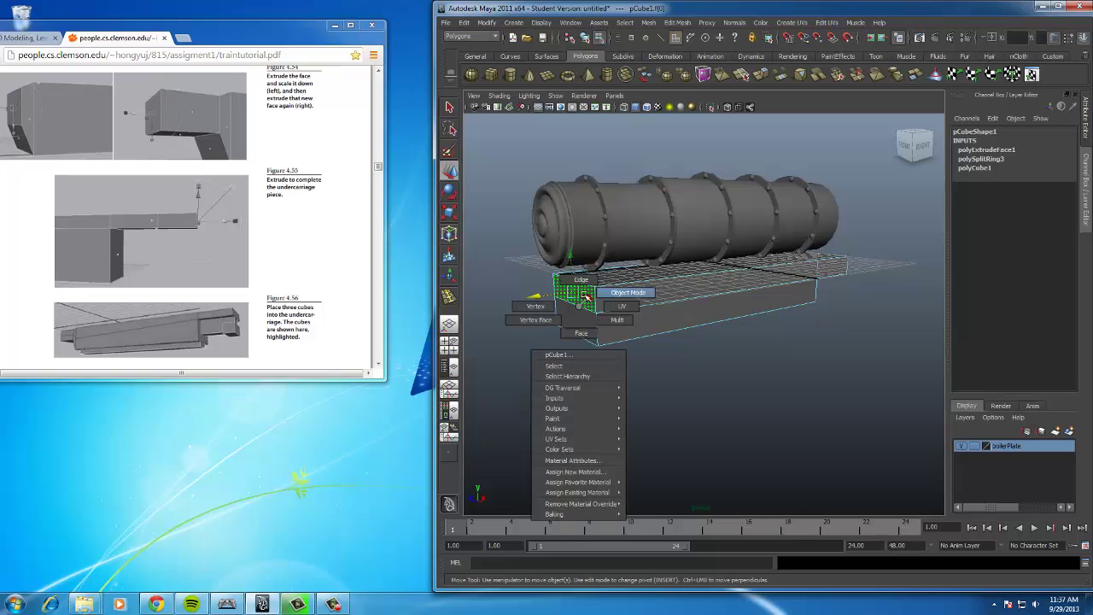
{"action": "left_click", "coordinate": [584, 328]}
{"action": "left_click", "coordinate": [564, 341]}
{"action": "left_click", "coordinate": [581, 305]}
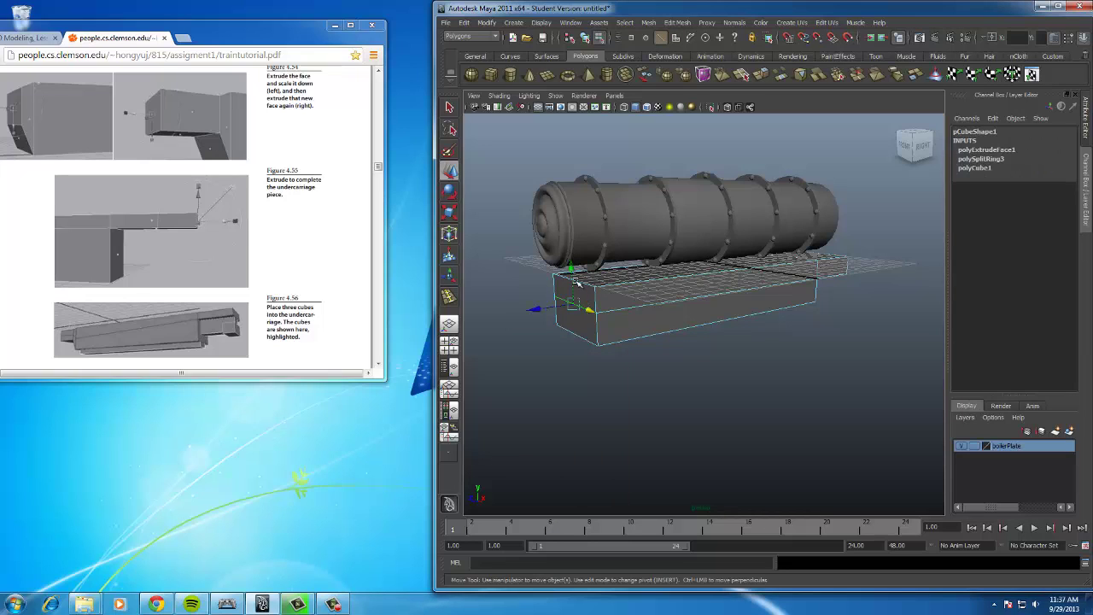
{"action": "left_click", "coordinate": [523, 309]}
Extrude the upper face at the cube's front end and pull it outward into a matching overhang
{"action": "right_click", "coordinate": [588, 305]}
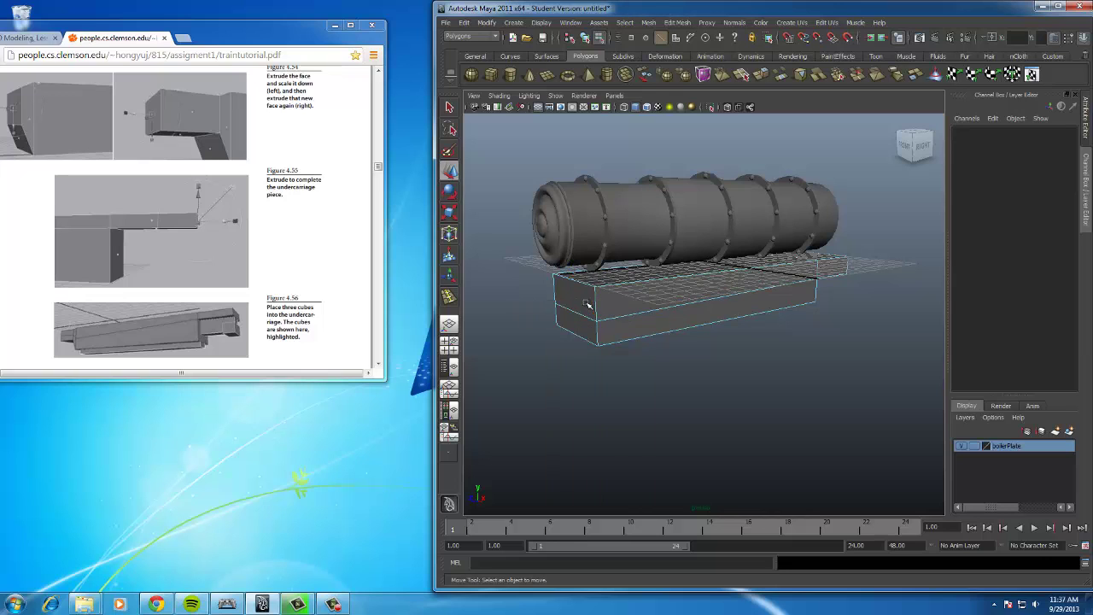
{"action": "right_click", "coordinate": [587, 304]}
{"action": "left_click", "coordinate": [588, 329]}
{"action": "left_click", "coordinate": [573, 300]}
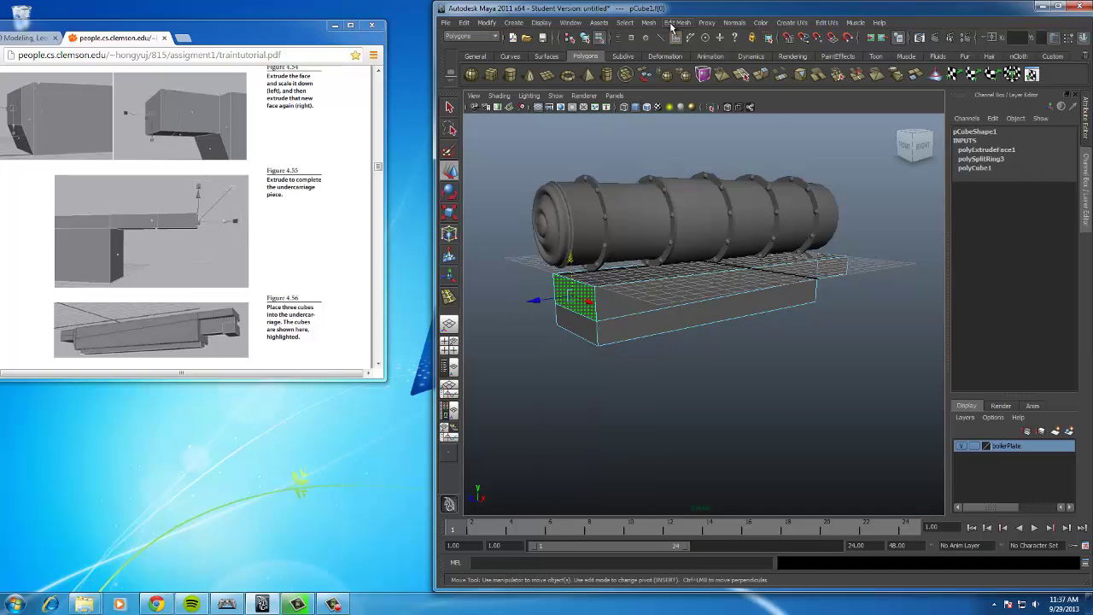
{"action": "left_click", "coordinate": [674, 23]}
{"action": "left_click", "coordinate": [683, 54]}
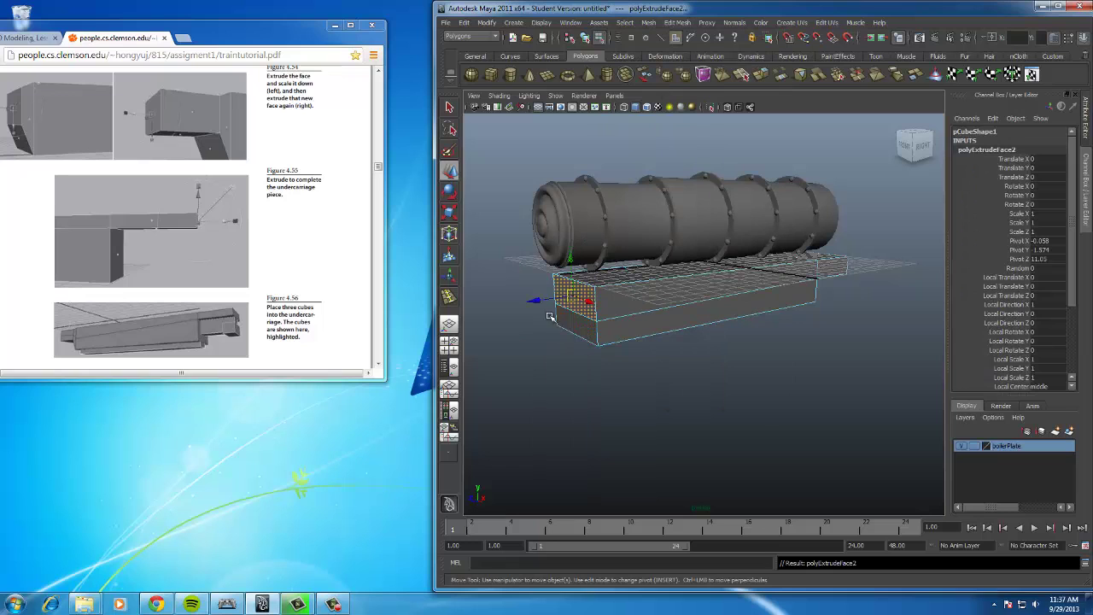
{"action": "left_click_drag", "start_coordinate": [539, 302], "coordinate": [467, 312]}
{"action": "left_click", "coordinate": [923, 145]}
{"action": "right_click_drag", "start_coordinate": [762, 290], "coordinate": [764, 299]}
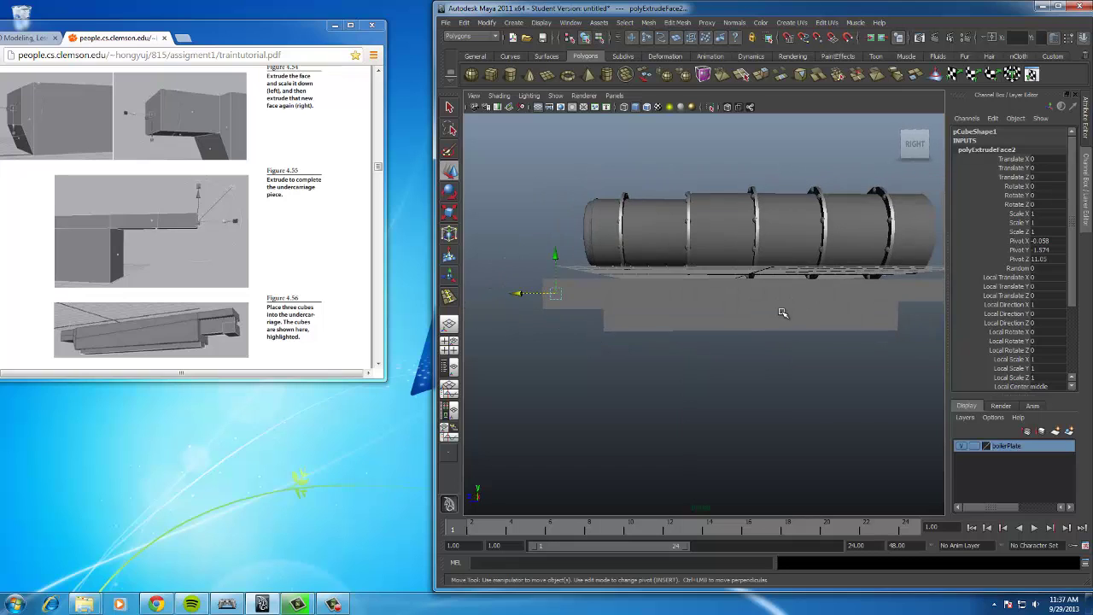
Extrude the undercarriage's large bottom face and scale it inward to about 0.66 × 0.83 × 0.83
{"action": "left_click", "coordinate": [782, 317]}
{"action": "left_click_drag", "start_coordinate": [683, 367], "coordinate": [717, 398], "text": "alt"}
{"action": "right_click", "coordinate": [665, 367]}
{"action": "left_click", "coordinate": [665, 392]}
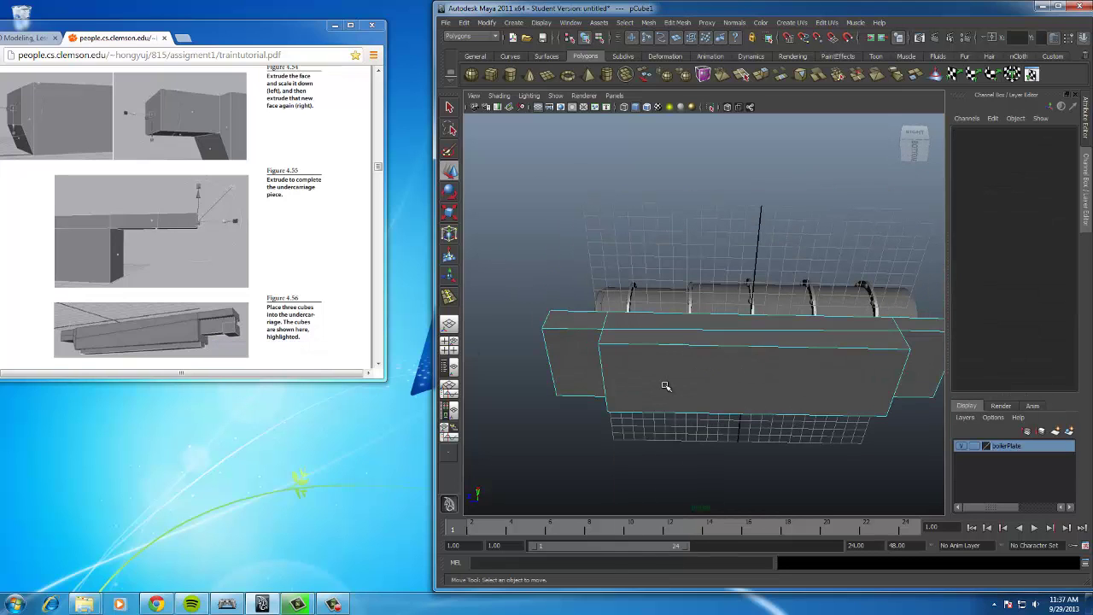
{"action": "left_click", "coordinate": [721, 391]}
{"action": "left_click", "coordinate": [679, 24]}
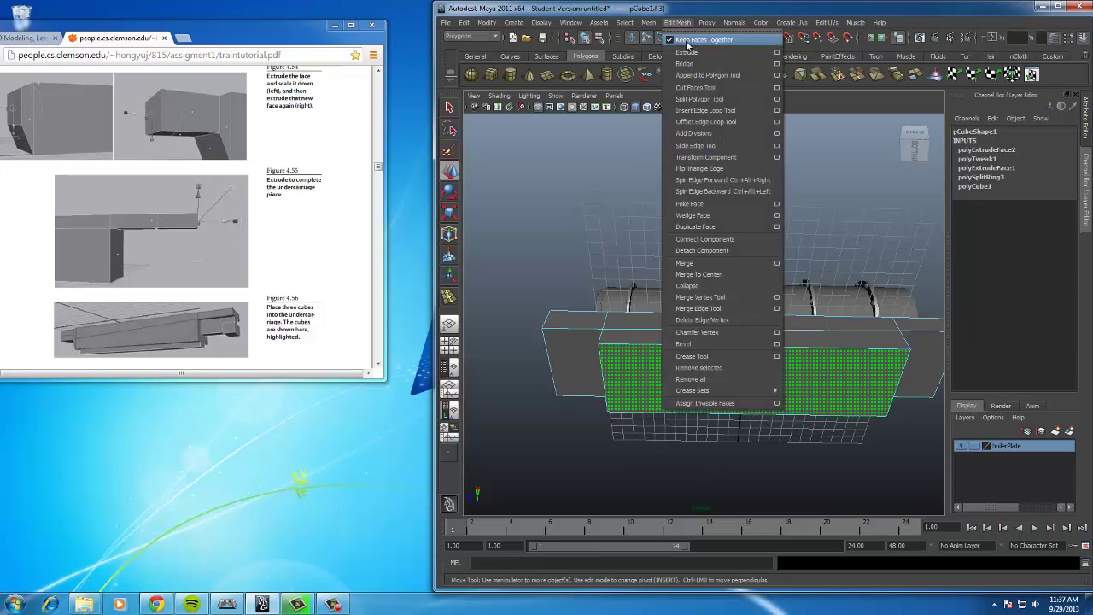
{"action": "left_click", "coordinate": [688, 53]}
{"action": "left_click", "coordinate": [755, 425]}
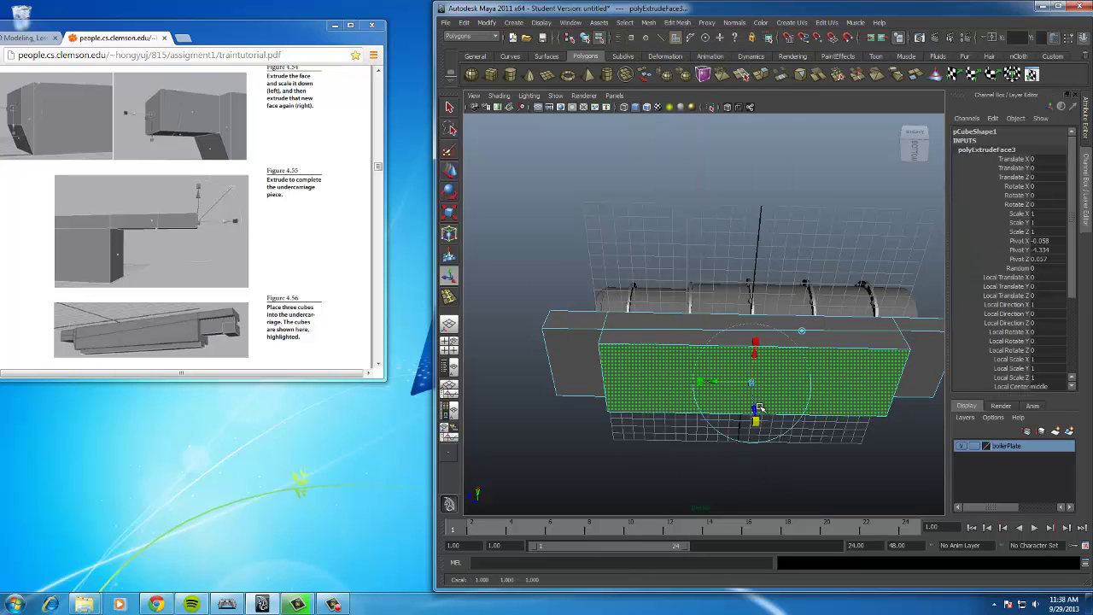
{"action": "left_click_drag", "start_coordinate": [751, 385], "coordinate": [757, 352]}
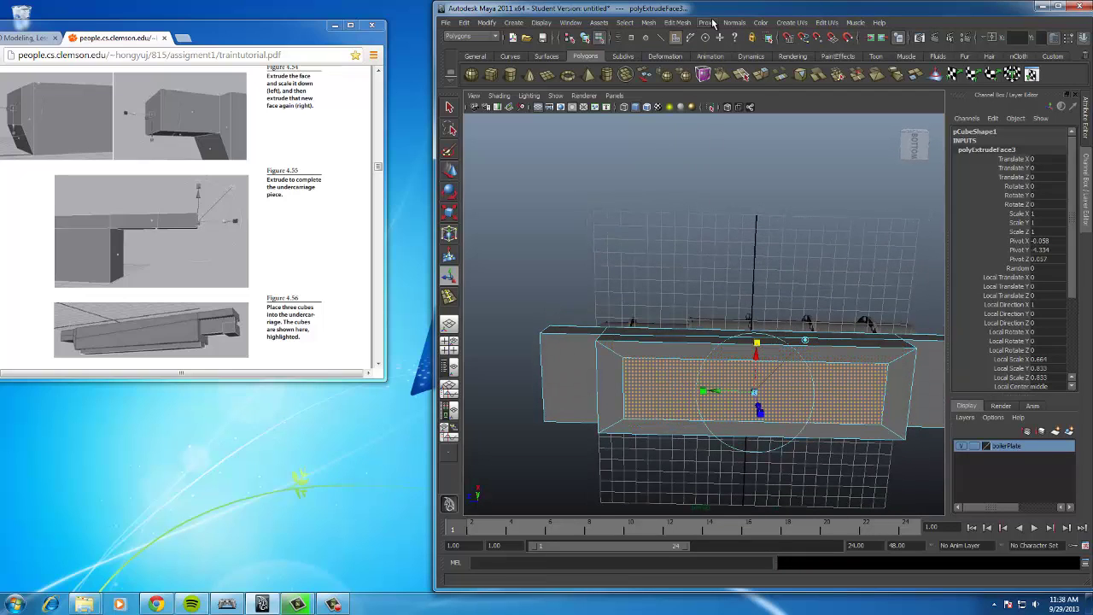
Extrude the inset bottom face again and pull it downward to form a narrower lower block
{"action": "left_click", "coordinate": [683, 23]}
{"action": "left_click", "coordinate": [682, 41]}
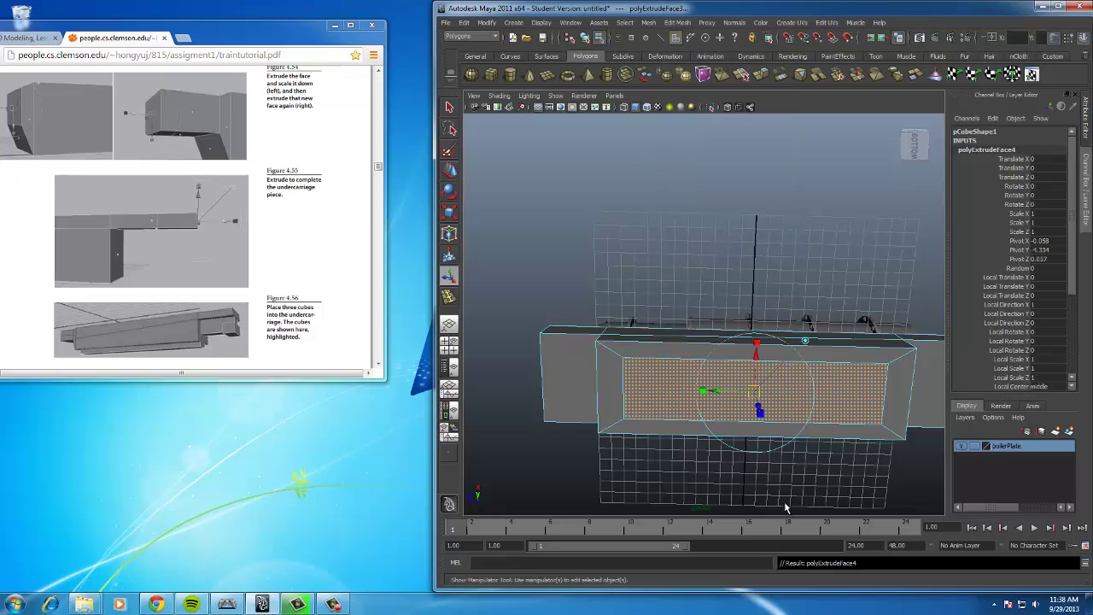
{"action": "left_click_drag", "start_coordinate": [784, 501], "coordinate": [623, 448], "text": "alt"}
Extrude the face beneath the rear overhang and scale it down uniformly to about 0.817
{"action": "mouse_move", "coordinate": [637, 446]}
{"action": "right_mouse_down"}
{"action": "mouse_move", "coordinate": [637, 456]}
{"action": "mouse_move", "coordinate": [638, 427]}
{"action": "right_mouse_up"}
{"action": "left_click", "coordinate": [642, 446]}
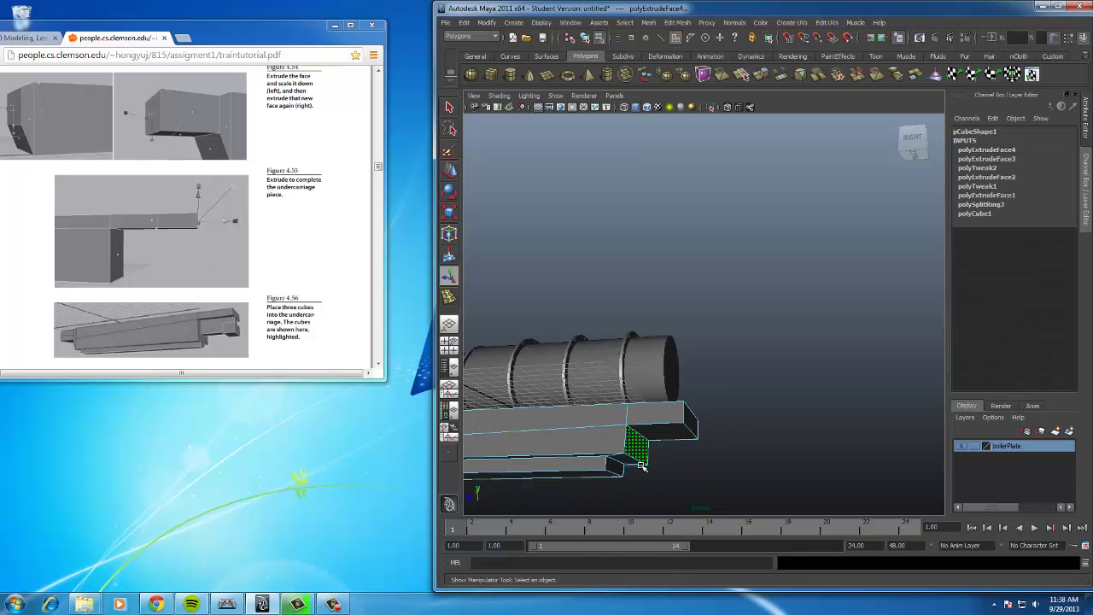
{"action": "left_click_drag", "start_coordinate": [646, 448], "coordinate": [647, 253], "text": "alt"}
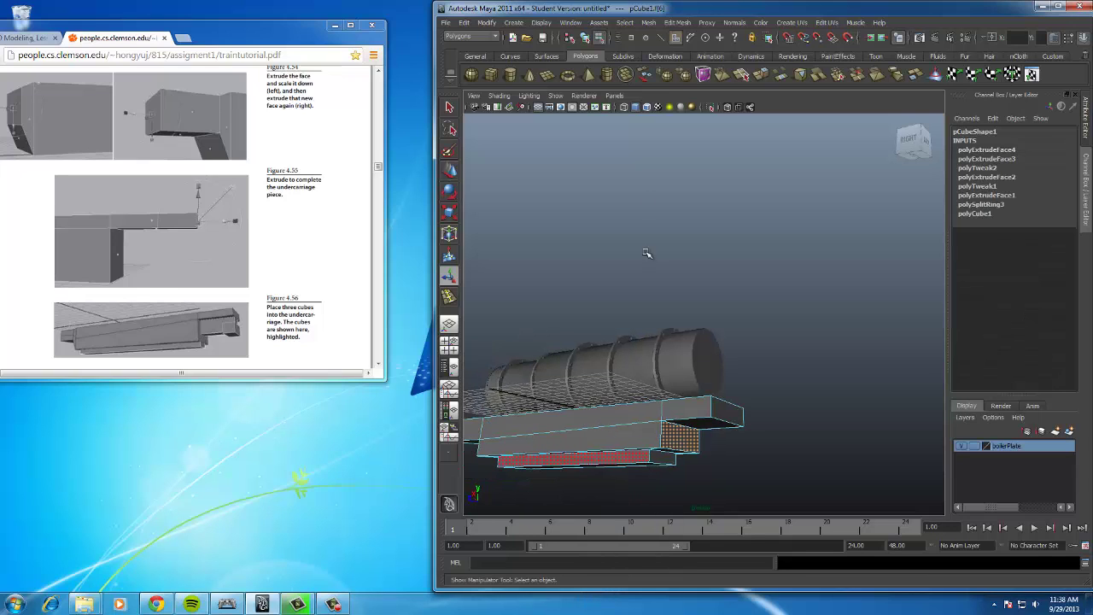
{"action": "left_click", "coordinate": [684, 25]}
{"action": "left_click", "coordinate": [690, 52]}
{"action": "scroll", "coordinate": [712, 414], "scroll_direction": "up", "scroll_amount": 2}
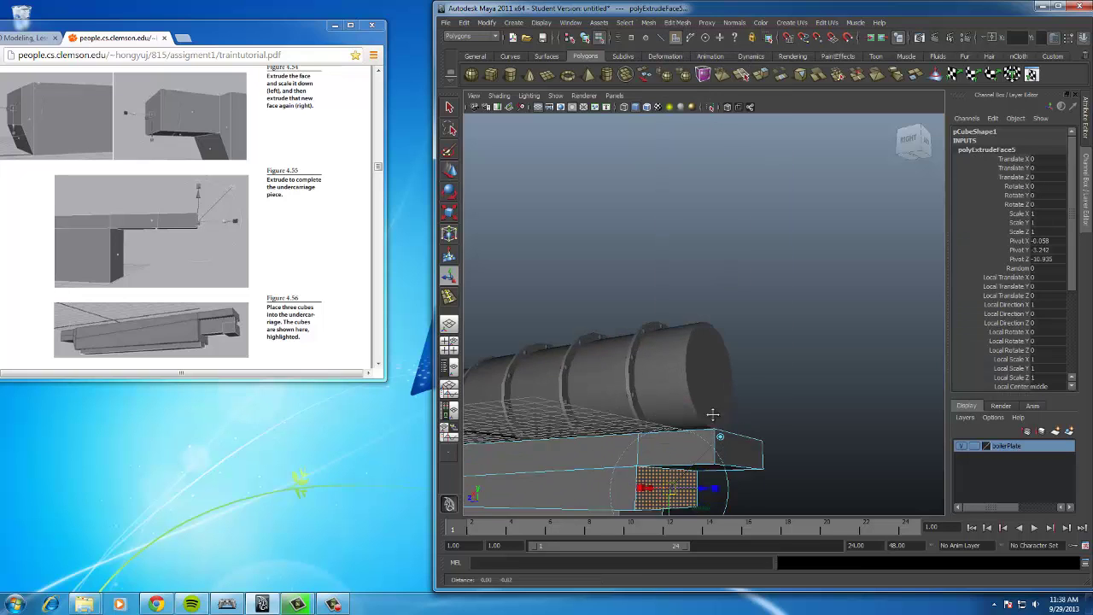
{"action": "left_click_drag", "start_coordinate": [712, 414], "coordinate": [722, 312], "text": "alt"}
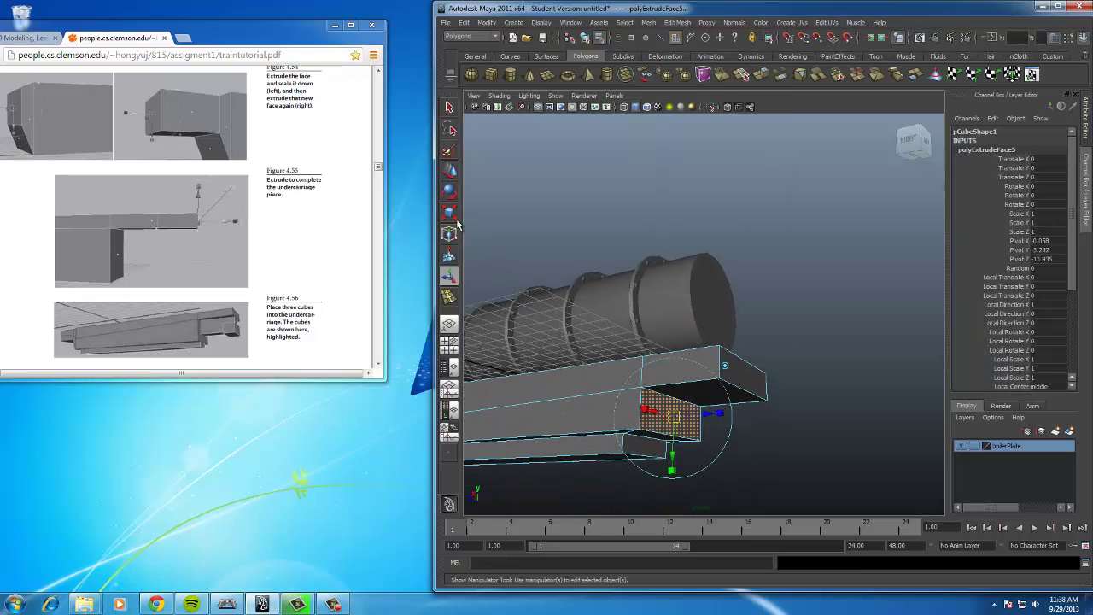
{"action": "left_click", "coordinate": [671, 472]}
{"action": "mouse_move", "coordinate": [675, 417]}
{"action": "left_mouse_down"}
{"action": "mouse_move", "coordinate": [655, 418]}
{"action": "mouse_move", "coordinate": [671, 416]}
{"action": "left_mouse_up"}
Extrude the inset rear face again and pull it outward about 5.49 units, past the overhang above
{"action": "left_click", "coordinate": [675, 25]}
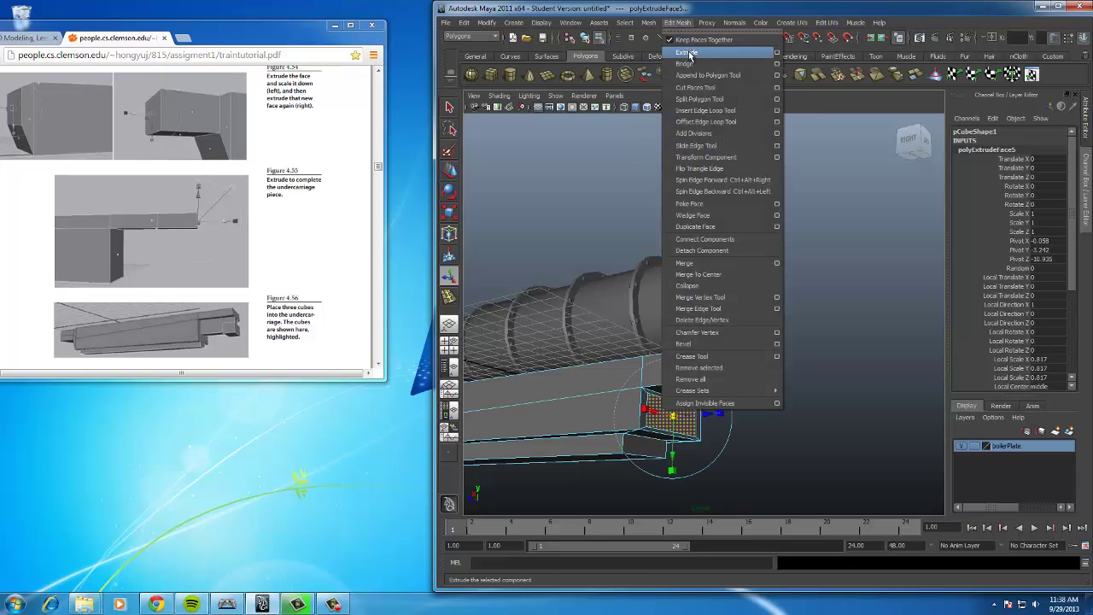
{"action": "left_click", "coordinate": [691, 55]}
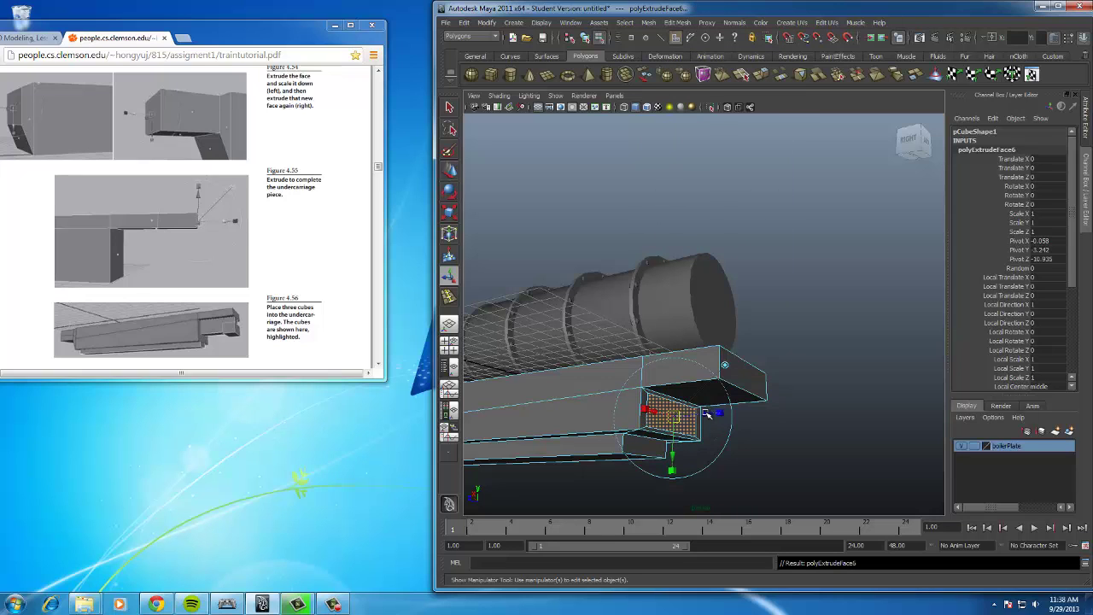
{"action": "left_click_drag", "start_coordinate": [707, 414], "coordinate": [728, 357]}
{"action": "key", "text": "t"}
{"action": "key", "text": "space"}
{"action": "scroll", "coordinate": [649, 371], "scroll_direction": "down", "scroll_amount": 5}
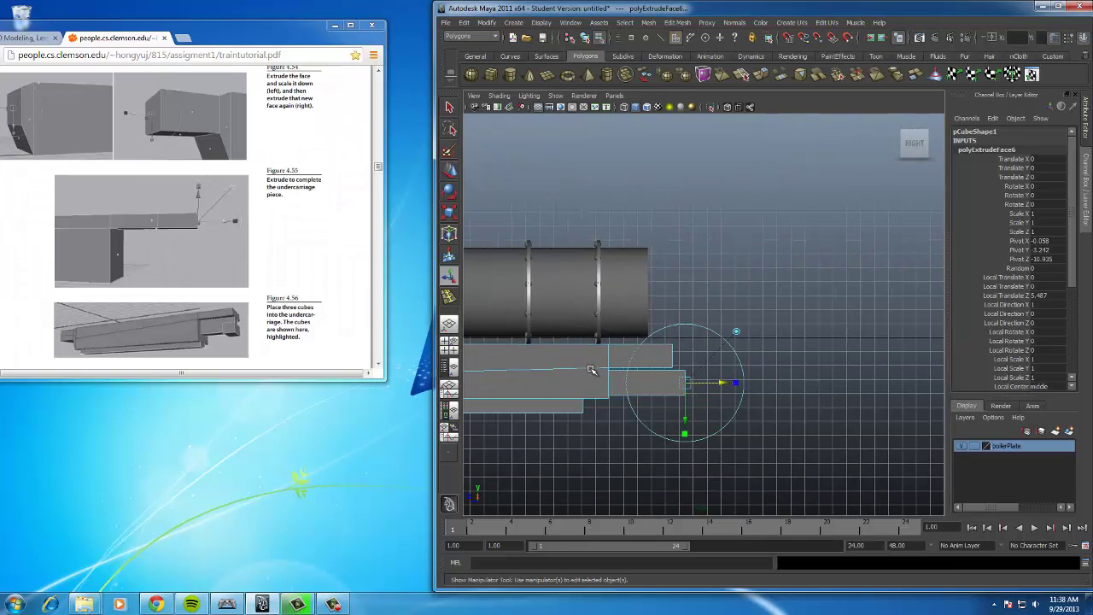
Raise the top vertices of the new rear block in the side view to meet the overhang's underside
{"action": "scroll", "coordinate": [590, 369], "scroll_direction": "up", "scroll_amount": 5}
{"action": "right_click_drag", "start_coordinate": [599, 346], "coordinate": [568, 350]}
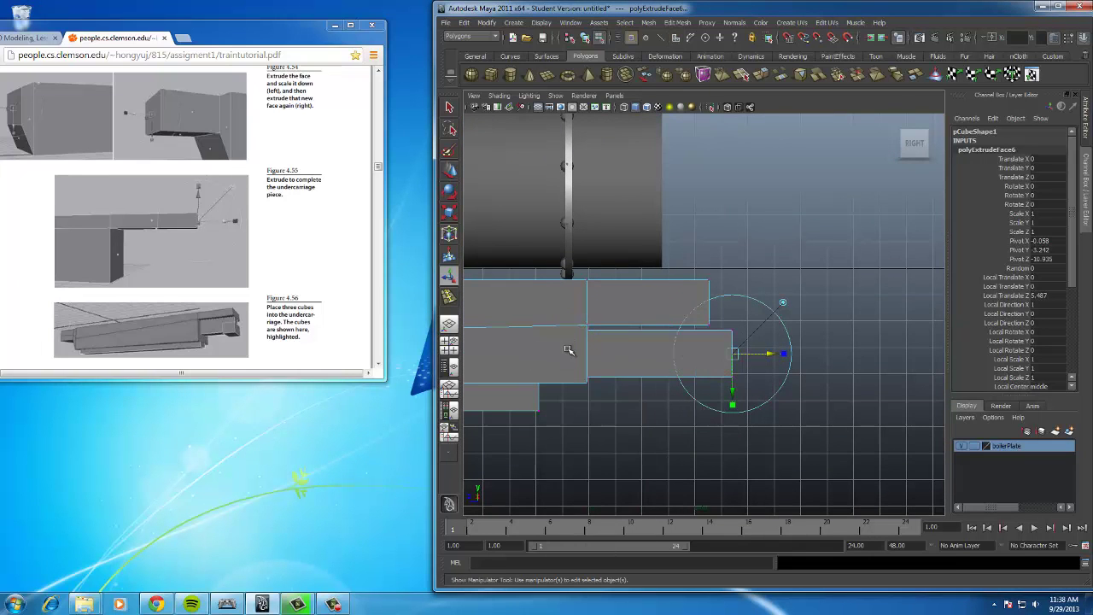
{"action": "left_click", "coordinate": [758, 327]}
{"action": "key", "text": "w"}
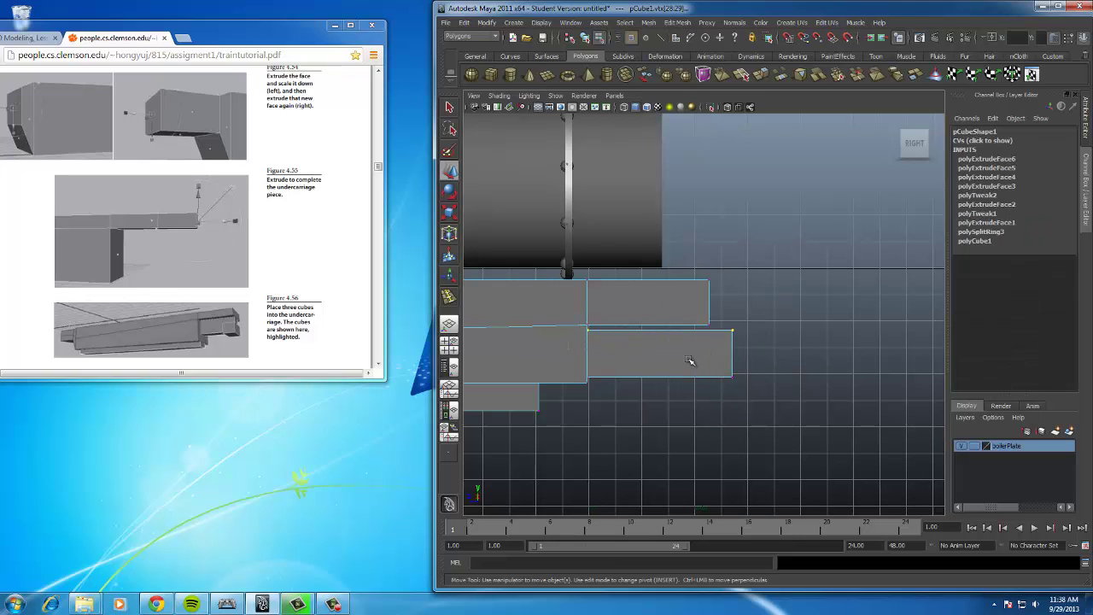
{"action": "left_click_drag", "start_coordinate": [663, 338], "coordinate": [660, 333]}
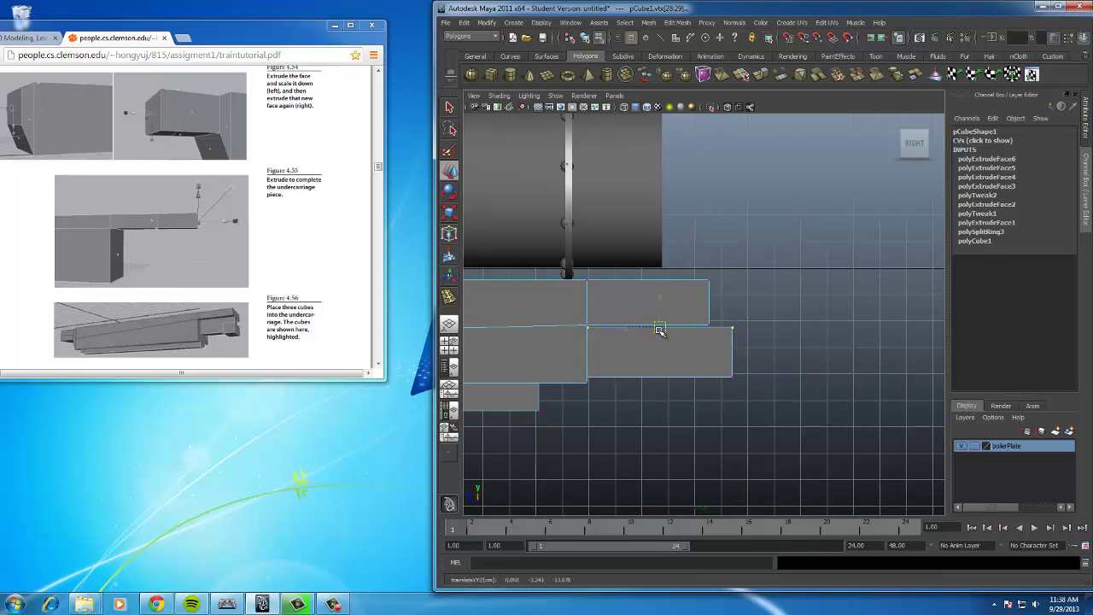
{"action": "left_click", "coordinate": [790, 302]}
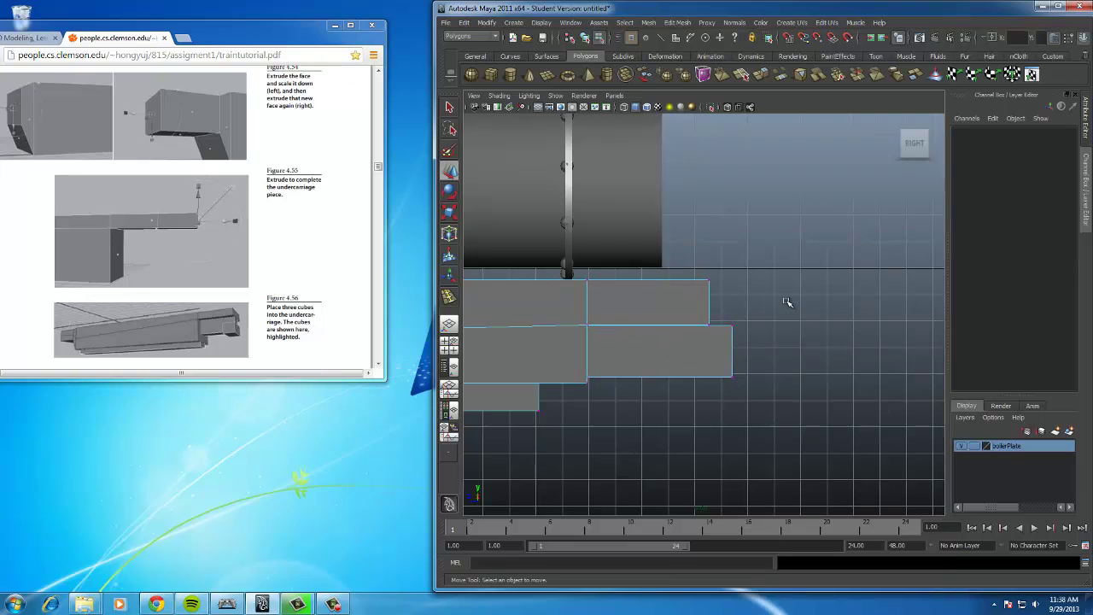
Return to the perspective view and examine the undercarriage's rear blocks from behind and below
{"action": "key", "text": "space"}
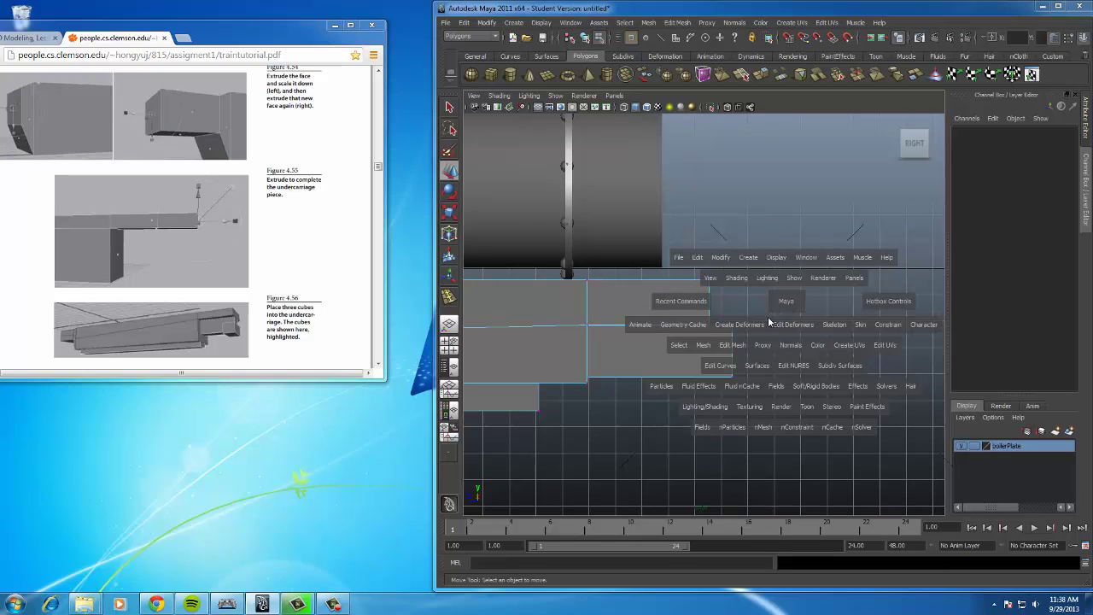
{"action": "left_click_drag", "start_coordinate": [782, 303], "coordinate": [850, 344]}
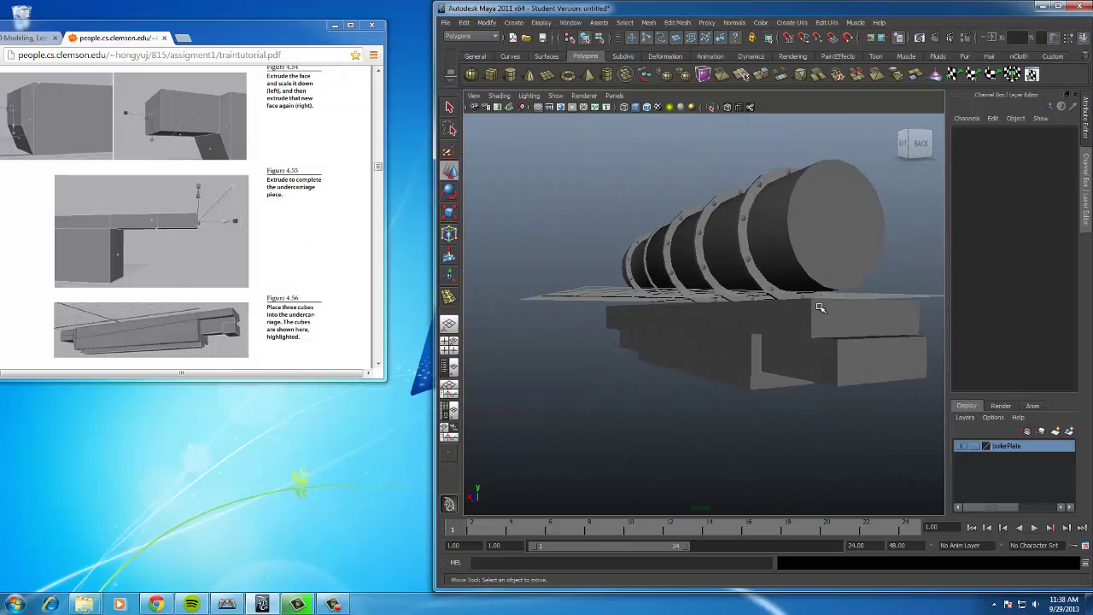
{"action": "left_click", "coordinate": [864, 347]}
{"action": "left_click_drag", "start_coordinate": [766, 352], "coordinate": [799, 377], "text": "alt"}
{"action": "mouse_move", "coordinate": [667, 345]}
{"action": "left_mouse_down"}
{"action": "mouse_move", "coordinate": [663, 356]}
{"action": "mouse_move", "coordinate": [674, 329]}
{"action": "left_mouse_up"}
{"action": "key", "text": "w"}
{"action": "left_click", "coordinate": [720, 380]}
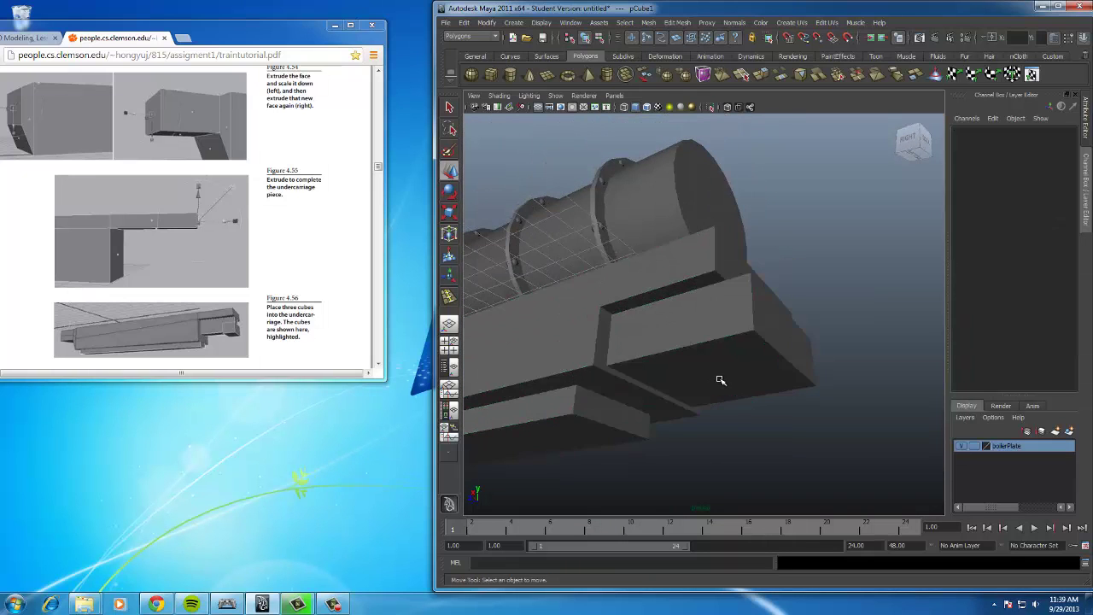
Scale the selected rear, side and underside faces of the undercarriage's lower rear block
{"action": "left_click", "coordinate": [696, 336]}
{"action": "right_click_drag", "start_coordinate": [696, 332], "coordinate": [698, 362]}
{"action": "left_click", "coordinate": [708, 361]}
{"action": "left_click_drag", "start_coordinate": [708, 361], "coordinate": [657, 415], "text": "alt"}
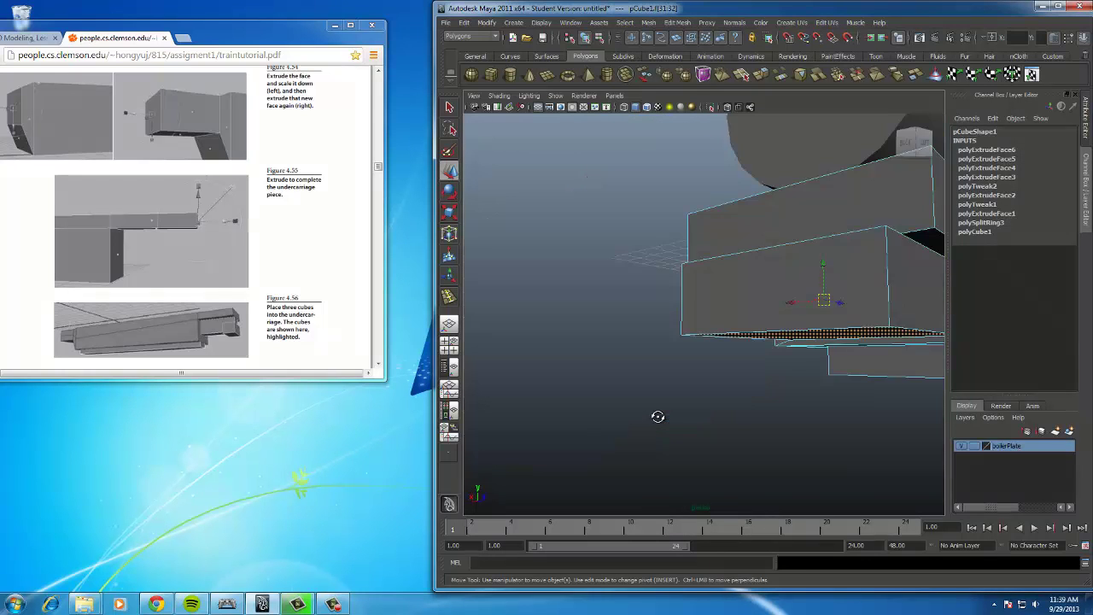
{"action": "scroll", "coordinate": [853, 333], "scroll_direction": "down", "scroll_amount": 3}
{"action": "left_click_drag", "start_coordinate": [854, 333], "coordinate": [605, 282], "text": "alt"}
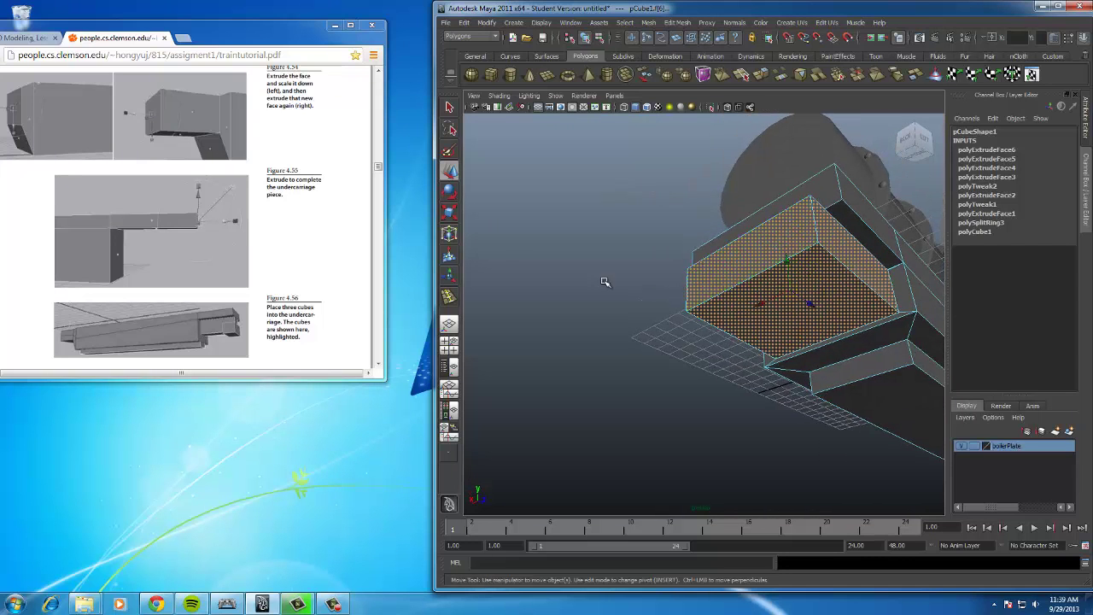
{"action": "left_click", "coordinate": [451, 214]}
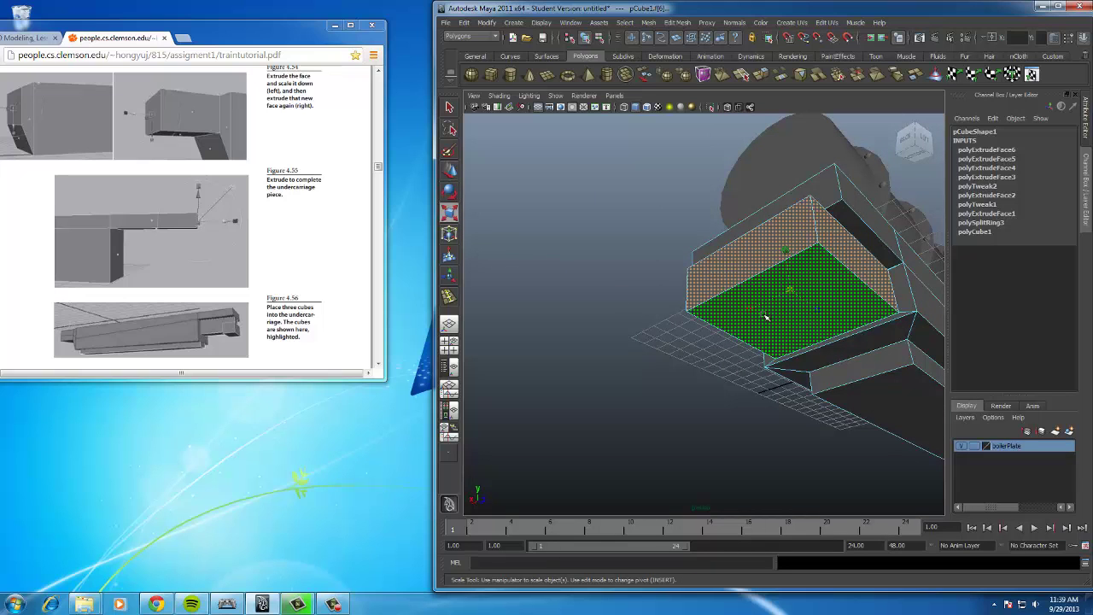
{"action": "left_click_drag", "start_coordinate": [766, 317], "coordinate": [883, 333]}
{"action": "left_click", "coordinate": [884, 333]}
Select the whole undercarriage, inspect it from both sides and compare it with the tutorial's Figure 4.56
{"action": "scroll", "coordinate": [828, 335], "scroll_direction": "up", "scroll_amount": 3}
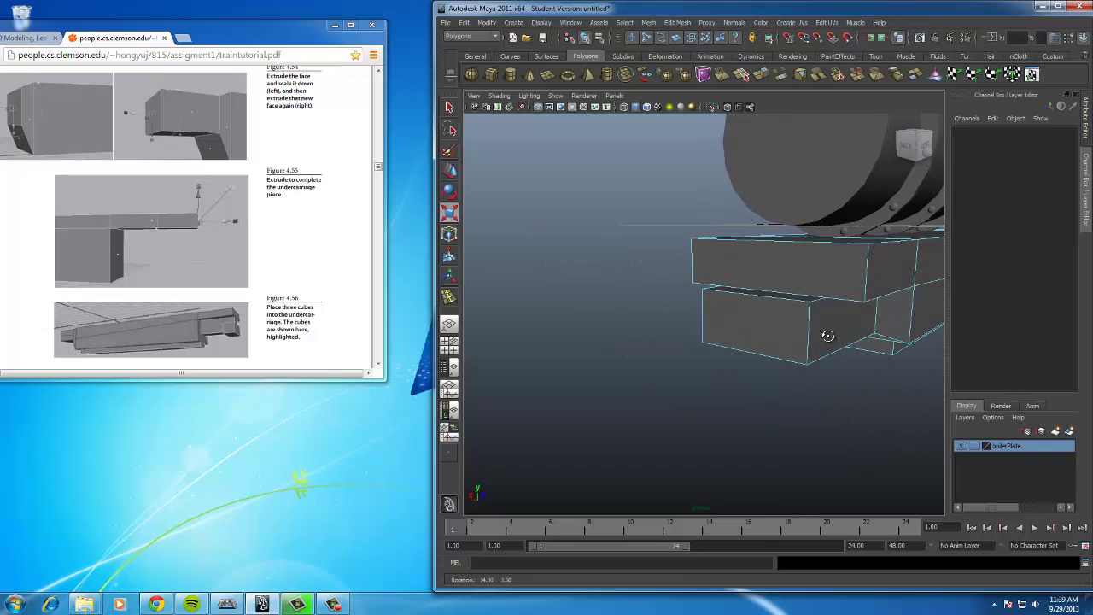
{"action": "right_click_drag", "start_coordinate": [828, 335], "coordinate": [842, 324]}
{"action": "left_click_drag", "start_coordinate": [817, 361], "coordinate": [691, 346], "text": "alt"}
{"action": "left_click", "coordinate": [720, 319]}
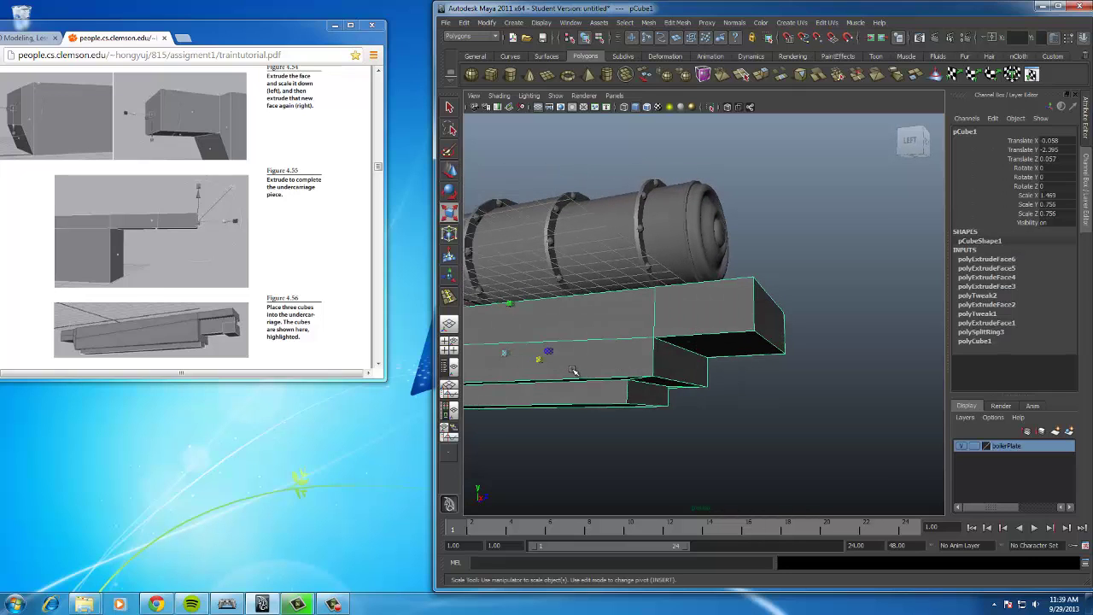
{"action": "left_click_drag", "start_coordinate": [574, 370], "coordinate": [663, 356], "text": "alt"}
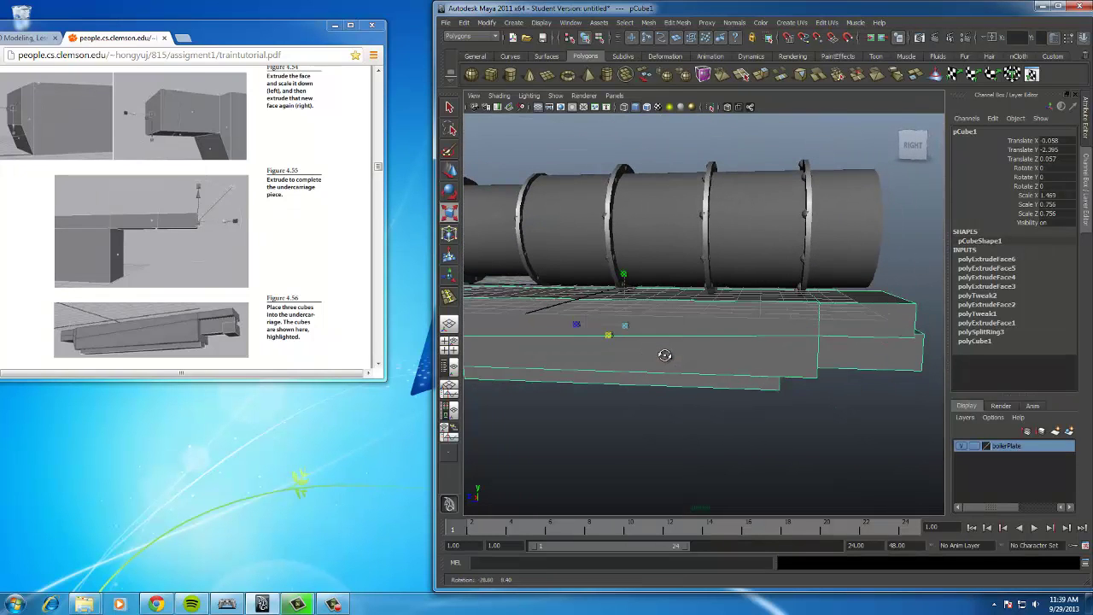
{"action": "left_click", "coordinate": [332, 291]}
{"action": "scroll", "coordinate": [323, 265], "scroll_direction": "down", "scroll_amount": 3}
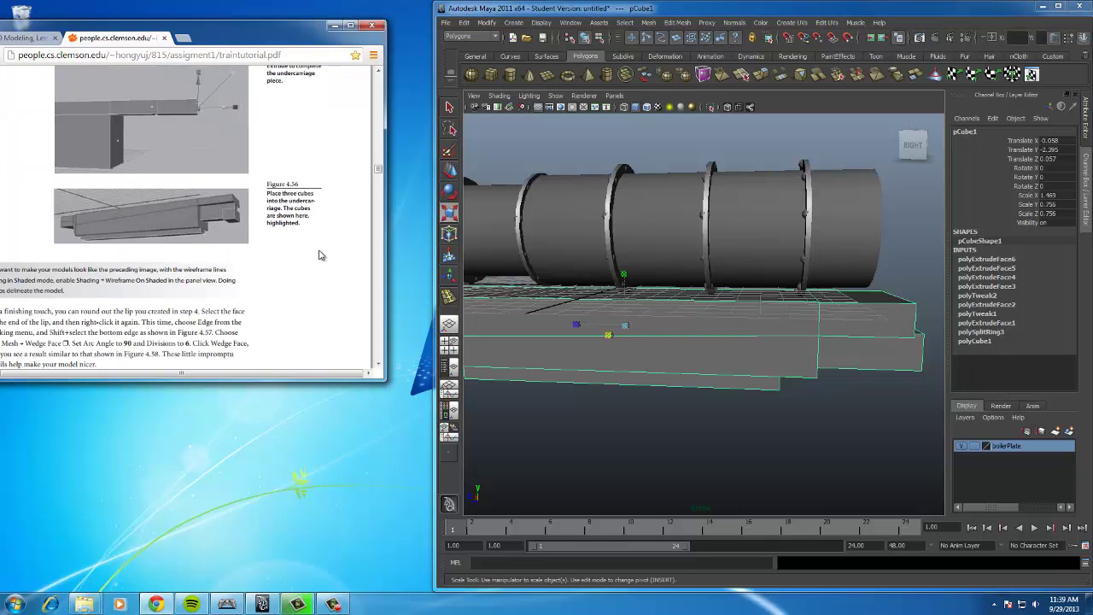
Create a polygon cube just behind the rear end of the undercarriage
{"action": "left_click_drag", "start_coordinate": [792, 334], "coordinate": [598, 308], "text": "alt"}
{"action": "left_click", "coordinate": [490, 74]}
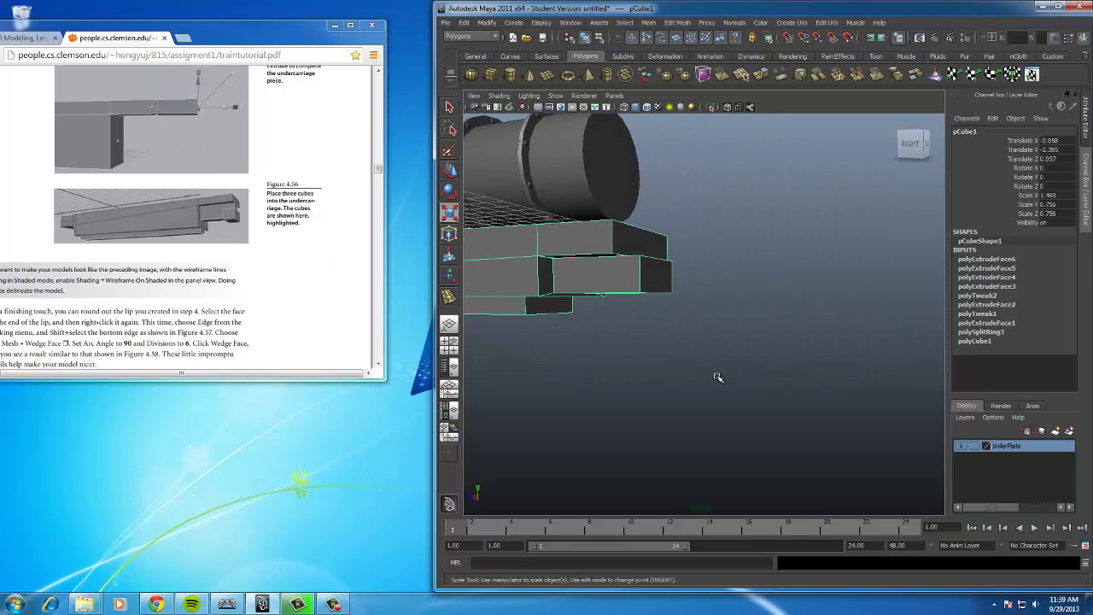
{"action": "left_click_drag", "start_coordinate": [666, 401], "coordinate": [665, 341], "text": "alt"}
{"action": "key", "text": "w"}
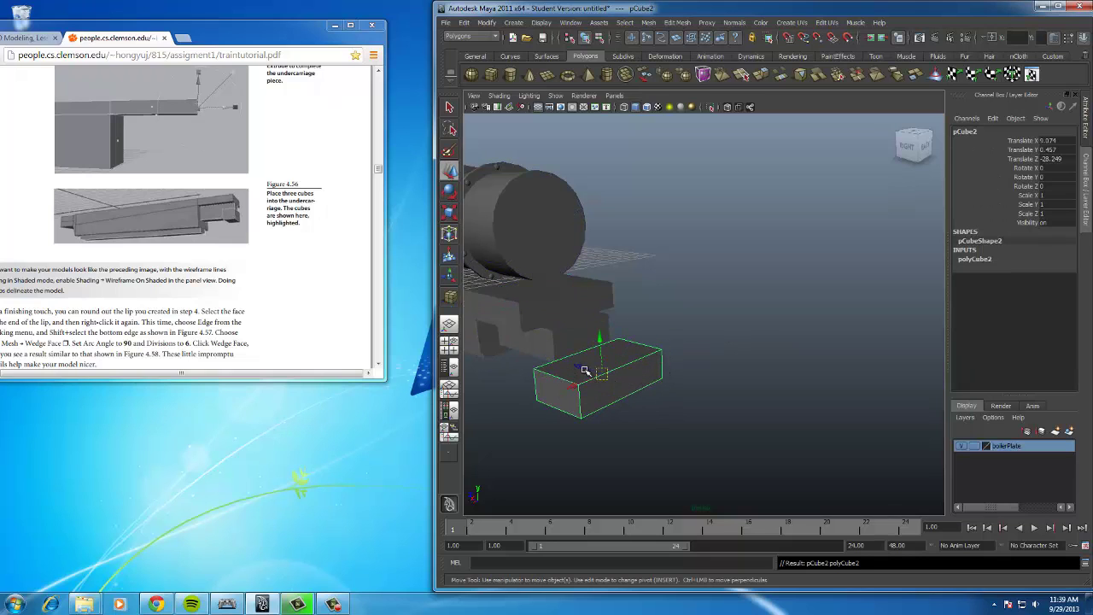
Move the new cube under the undercarriage's rear block, to about X -0.479, Y -4.224, Z -15.011
{"action": "left_click_drag", "start_coordinate": [585, 369], "coordinate": [661, 333]}
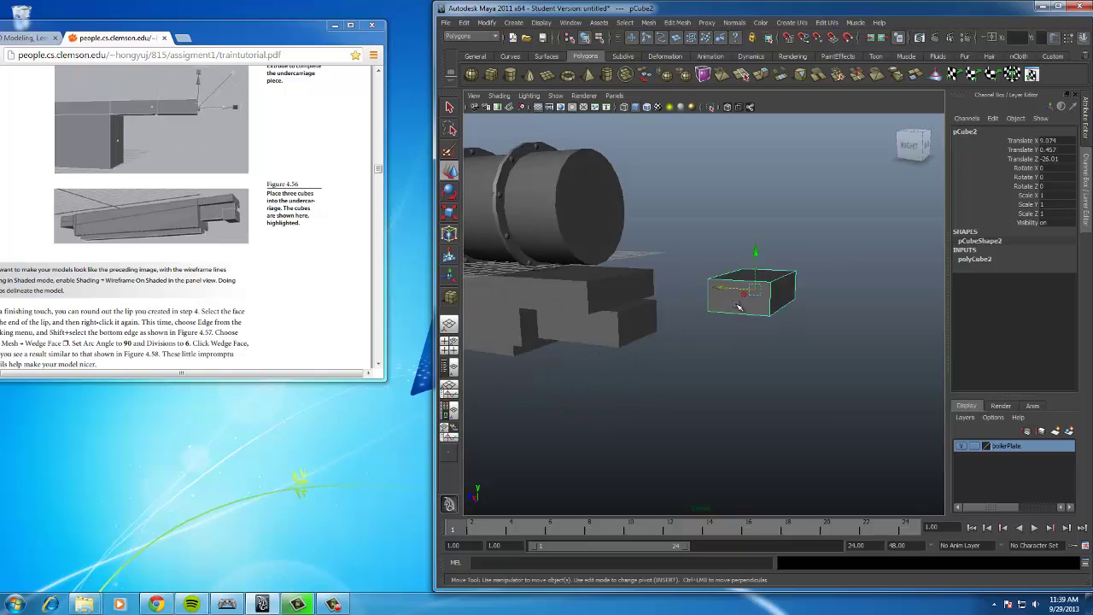
{"action": "key", "text": "space"}
{"action": "left_click_drag", "start_coordinate": [739, 308], "coordinate": [698, 326]}
{"action": "key", "text": "space"}
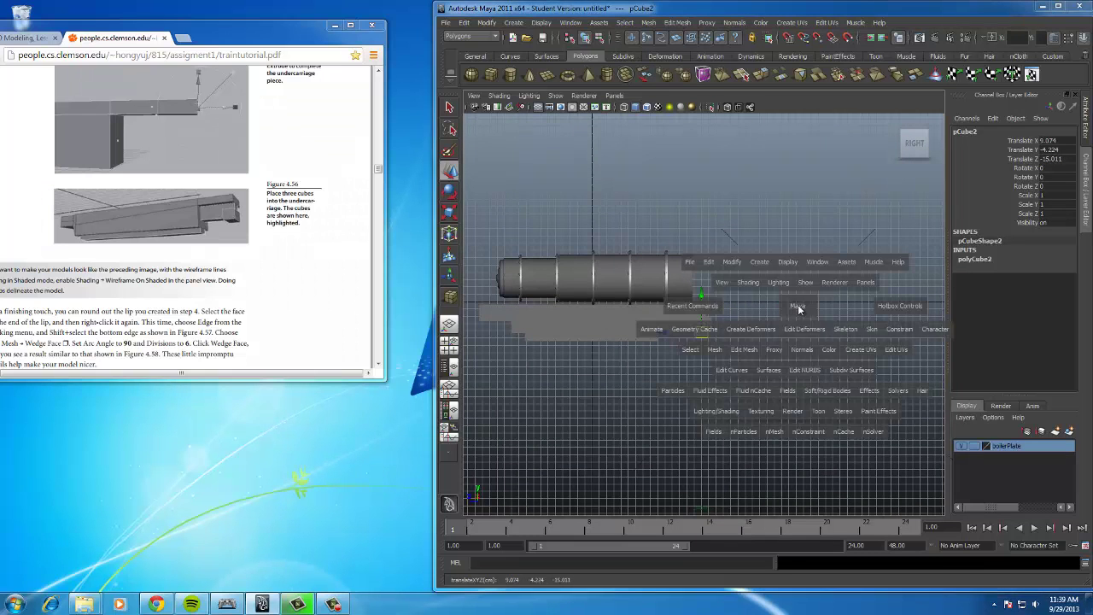
{"action": "left_click_drag", "start_coordinate": [798, 309], "coordinate": [709, 311]}
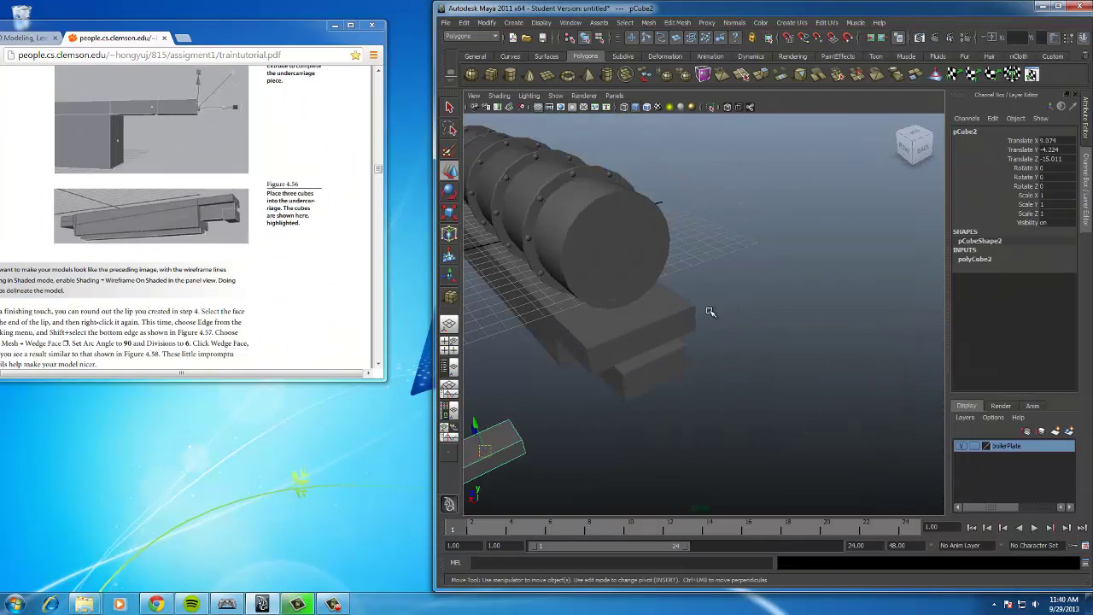
{"action": "scroll", "coordinate": [567, 397], "scroll_direction": "down", "scroll_amount": 3}
{"action": "left_click_drag", "start_coordinate": [545, 413], "coordinate": [649, 368]}
{"action": "scroll", "coordinate": [650, 368], "scroll_direction": "up", "scroll_amount": 5}
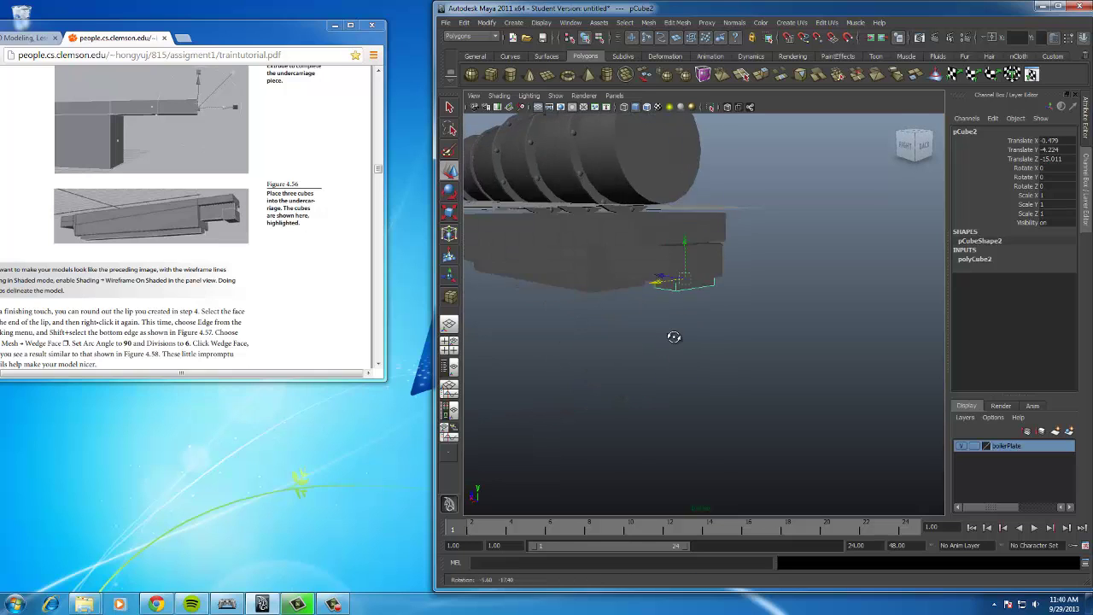
Enlarge the small cube under the rear block uniformly to about X 1.896, Y 1.272, Z 1.272, and deselect it
{"action": "left_click_drag", "start_coordinate": [598, 325], "coordinate": [478, 213], "text": "alt"}
{"action": "left_click", "coordinate": [450, 212]}
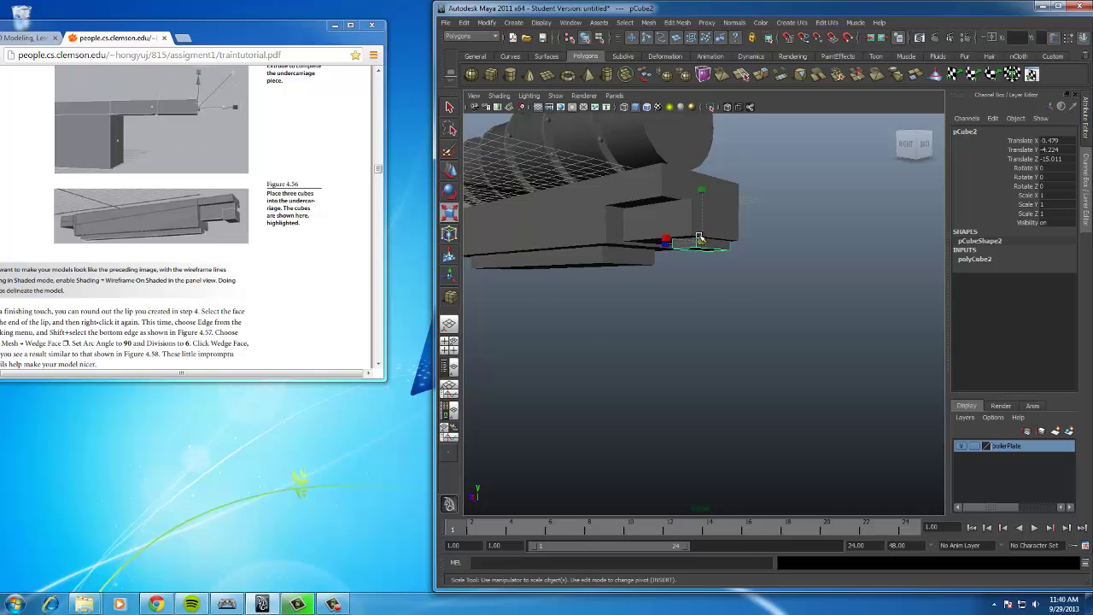
{"action": "left_click_drag", "start_coordinate": [698, 238], "coordinate": [569, 231]}
{"action": "left_click_drag", "start_coordinate": [628, 251], "coordinate": [652, 256], "text": "alt"}
{"action": "key", "text": "w"}
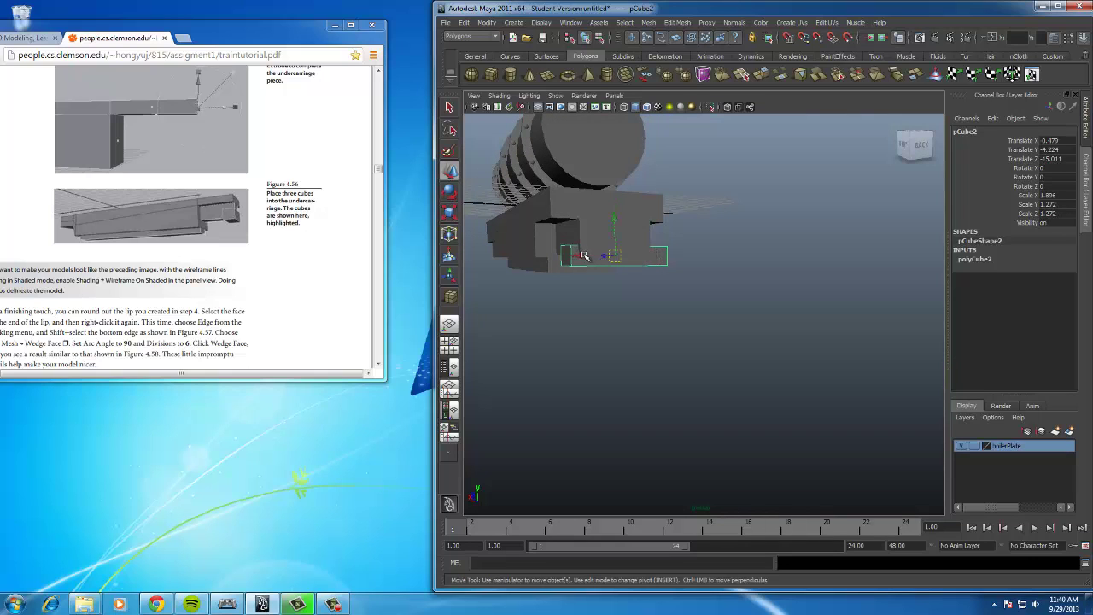
{"action": "left_click", "coordinate": [726, 244]}
Compare the undercarriage with Figure 4.56 and read on in the PDF to the rounded back lip in Figure 4.58
{"action": "left_click_drag", "start_coordinate": [726, 244], "coordinate": [627, 304], "text": "alt"}
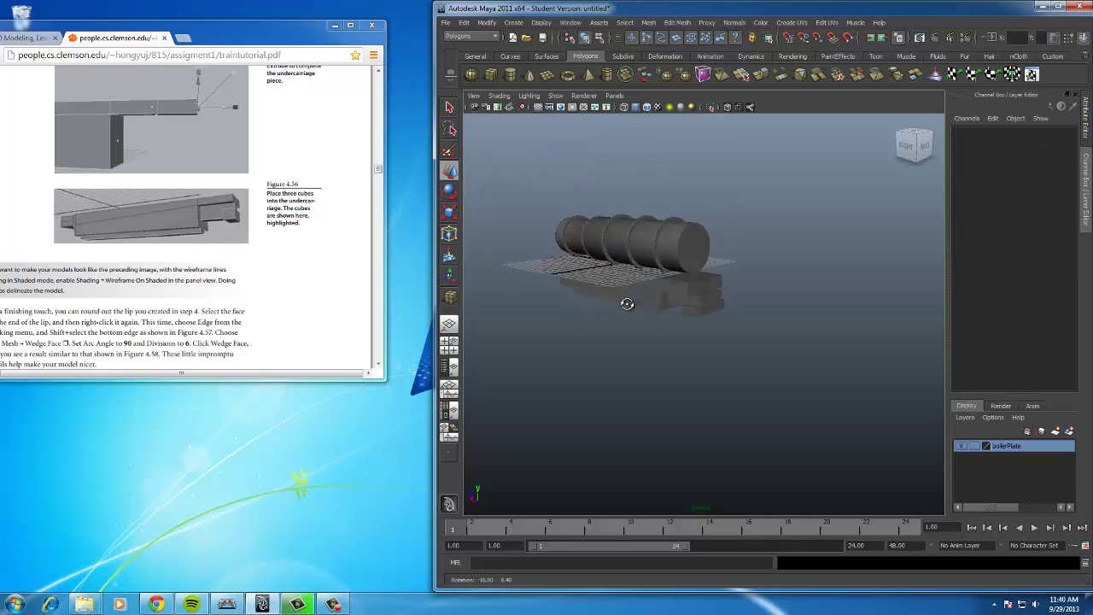
{"action": "left_click", "coordinate": [907, 147]}
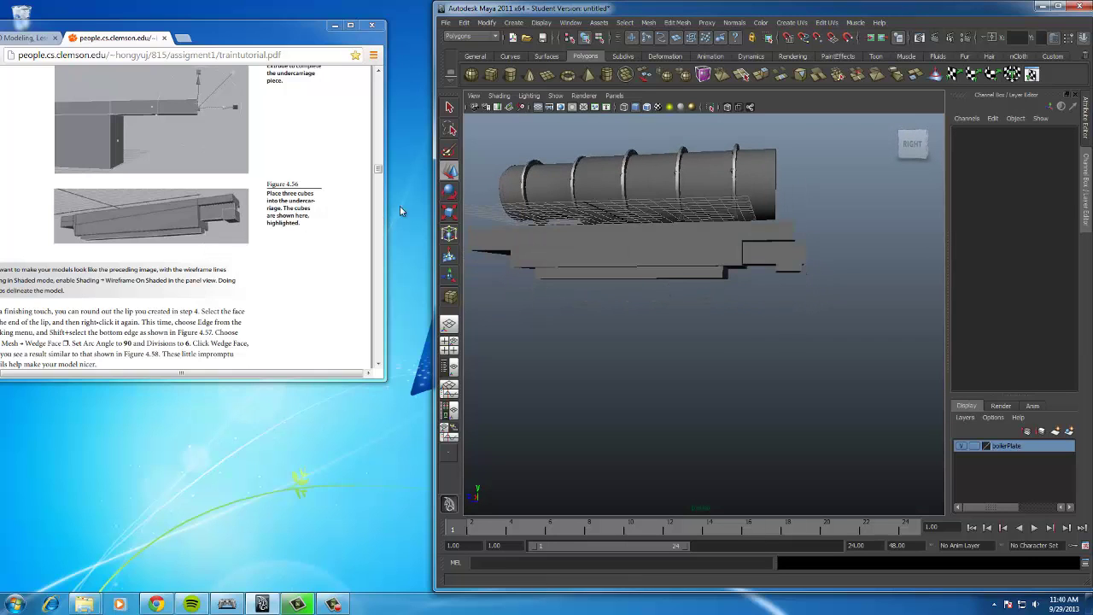
{"action": "left_click_drag", "start_coordinate": [597, 337], "coordinate": [332, 280], "text": "alt"}
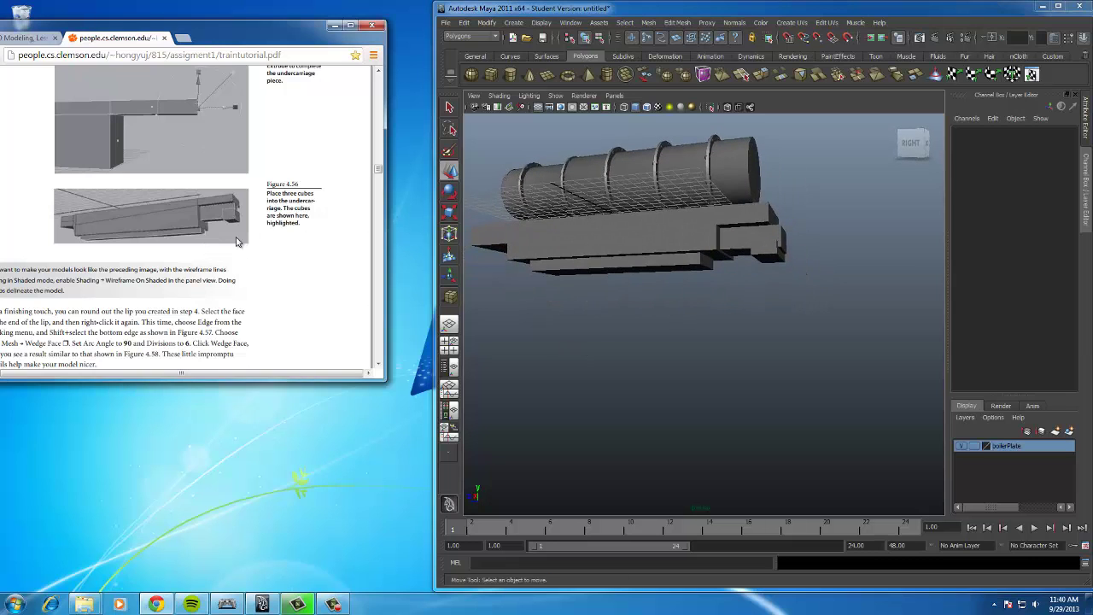
{"action": "scroll", "coordinate": [237, 242], "scroll_direction": "down", "scroll_amount": 5}
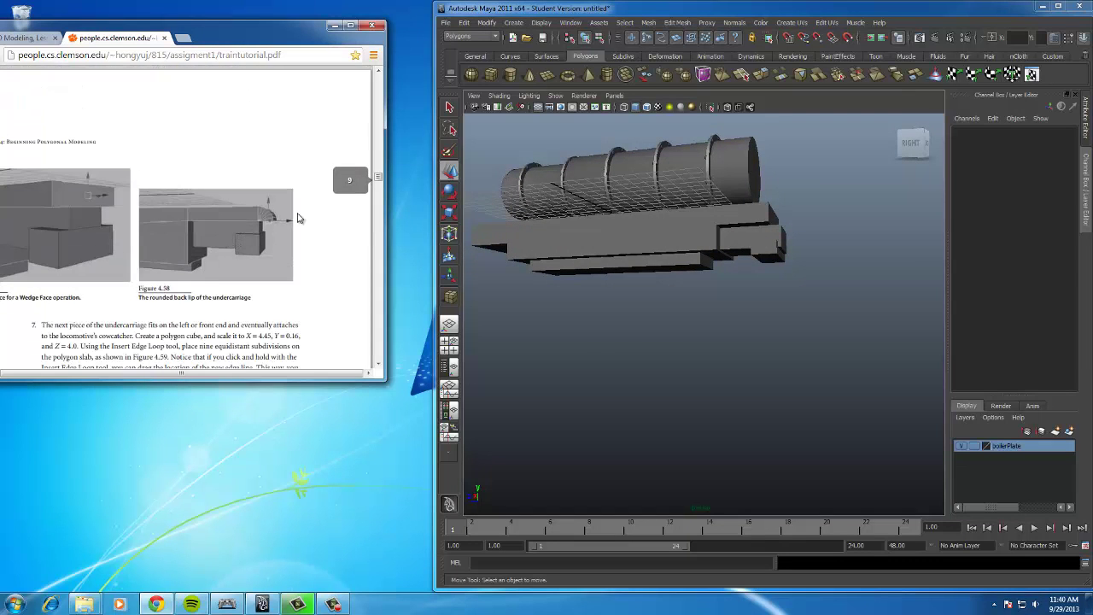
{"action": "left_click_drag", "start_coordinate": [749, 275], "coordinate": [693, 274], "text": "alt"}
{"action": "scroll", "coordinate": [668, 298], "scroll_direction": "up", "scroll_amount": 3}
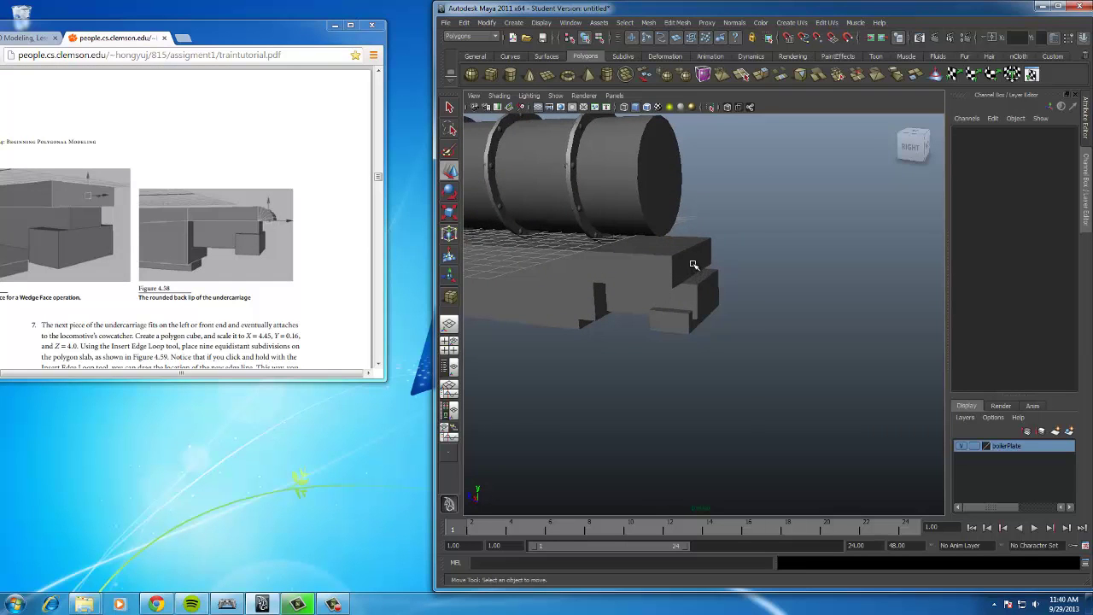
Try to select the end face of the undercarriage's upper rear lip together with its bottom edge
{"action": "mouse_move", "coordinate": [693, 264]}
{"action": "right_mouse_down"}
{"action": "mouse_move", "coordinate": [688, 291]}
{"action": "mouse_move", "coordinate": [690, 271]}
{"action": "right_mouse_up"}
{"action": "left_click", "coordinate": [693, 258]}
{"action": "key", "text": "f"}
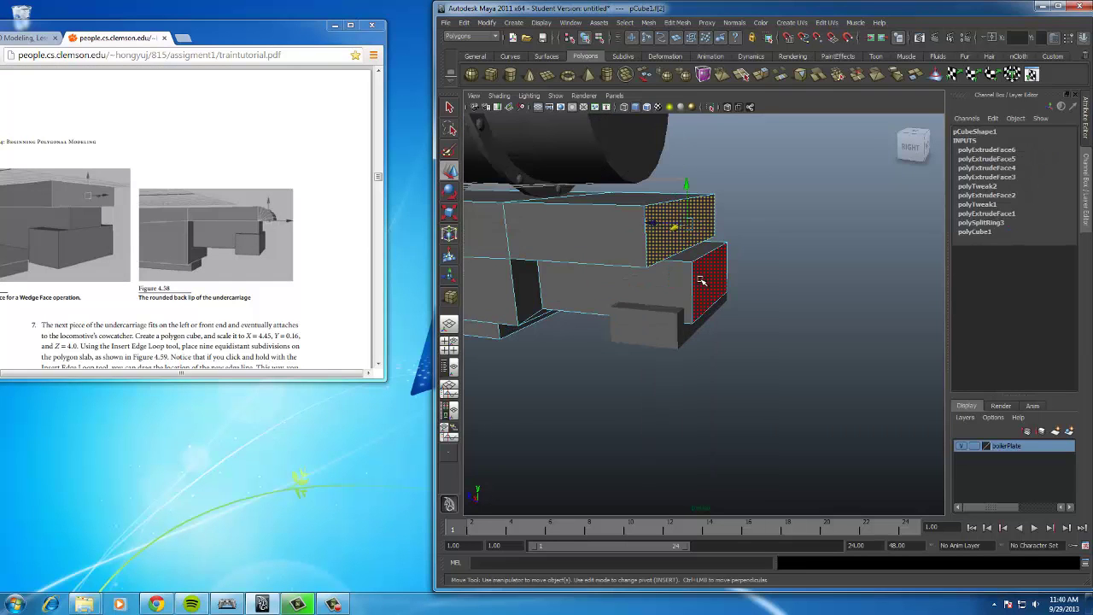
{"action": "left_click_drag", "start_coordinate": [697, 258], "coordinate": [721, 254], "text": "alt"}
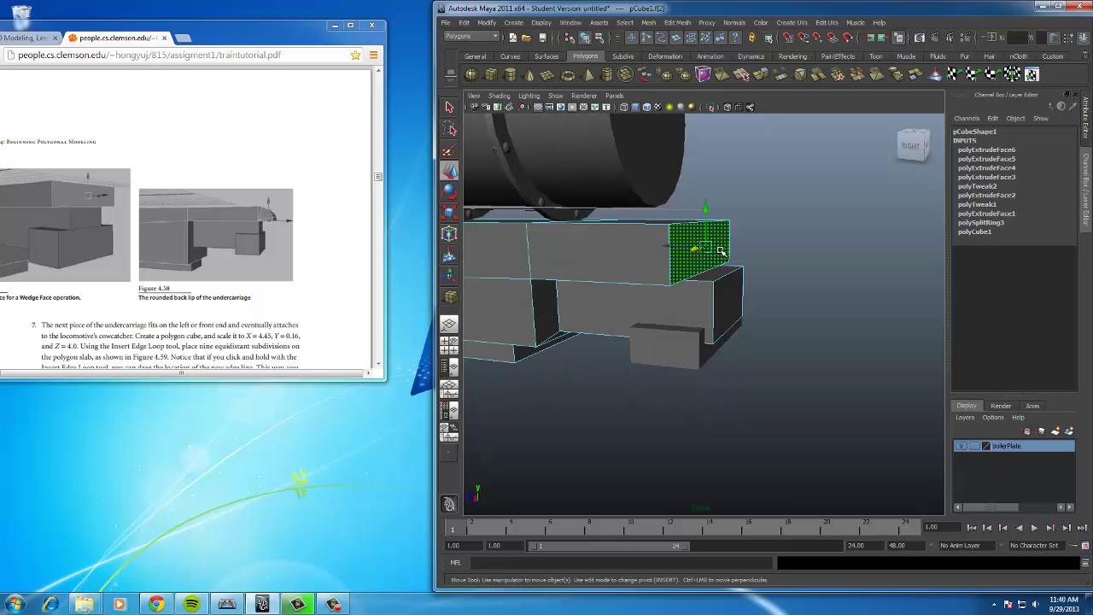
{"action": "right_click_drag", "start_coordinate": [721, 252], "coordinate": [723, 223]}
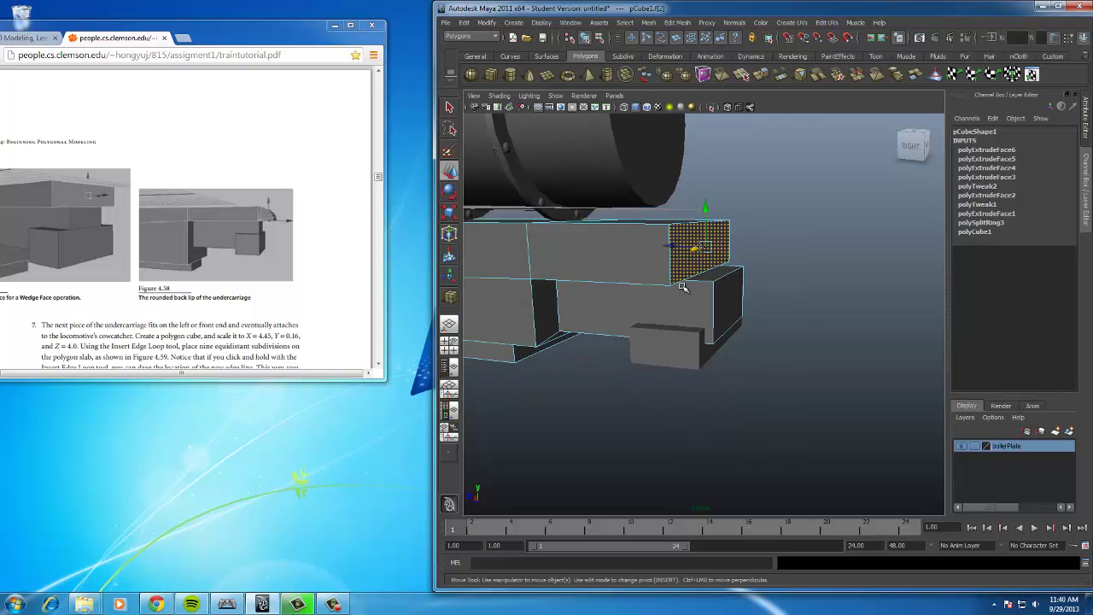
{"action": "scroll", "coordinate": [781, 269], "scroll_direction": "up", "scroll_amount": 3}
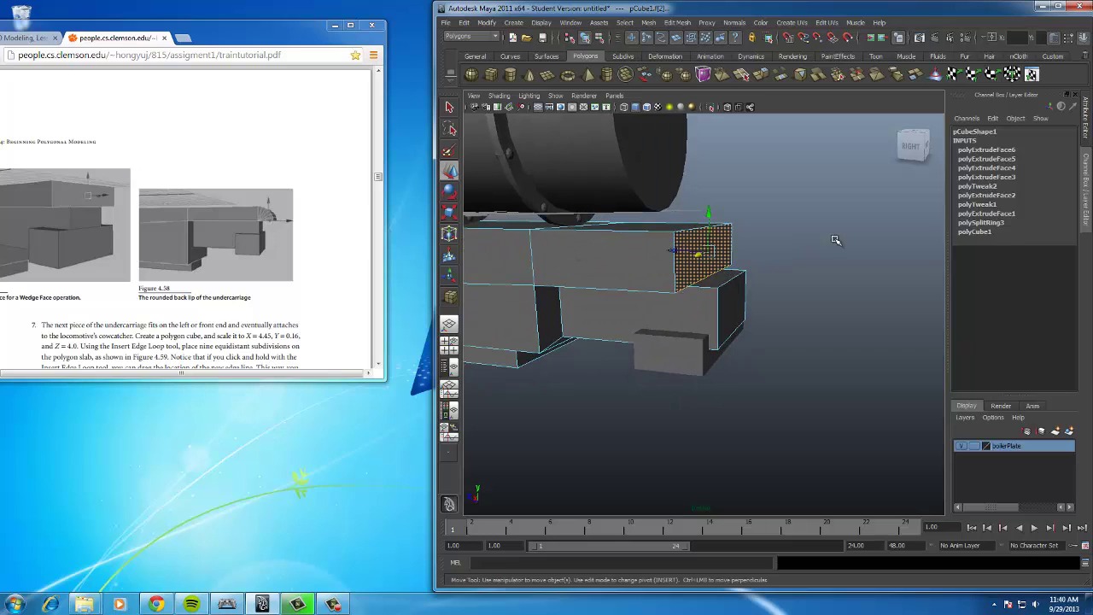
Clear the selection and select the upper rear lip's end face again, with its bottom edge
{"action": "left_click", "coordinate": [791, 244]}
{"action": "right_click_drag", "start_coordinate": [708, 244], "coordinate": [707, 270]}
{"action": "left_click", "coordinate": [700, 252]}
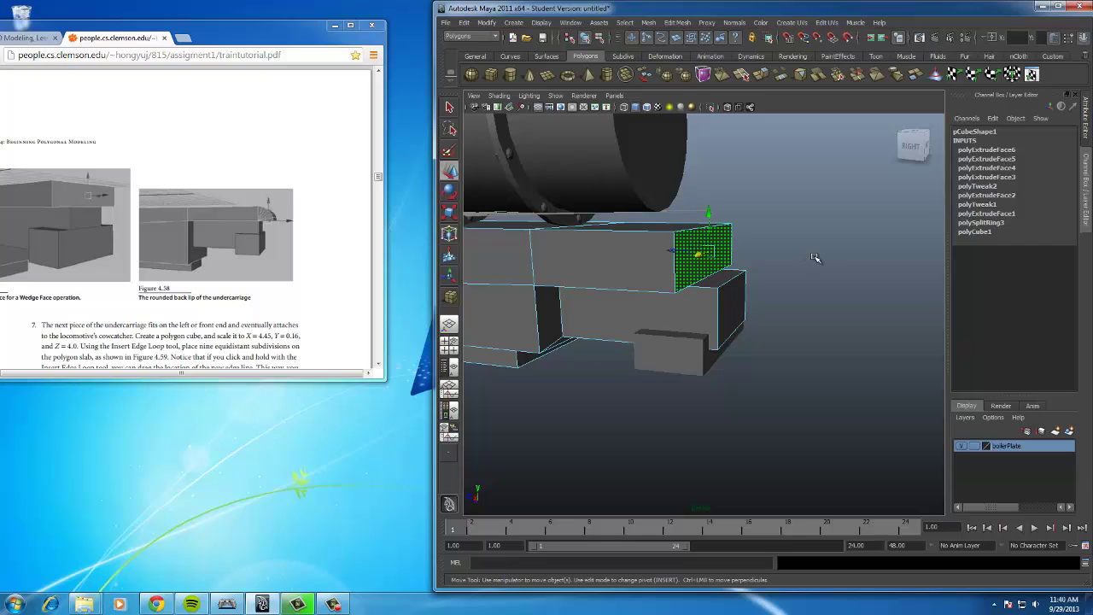
{"action": "left_click", "coordinate": [500, 201]}
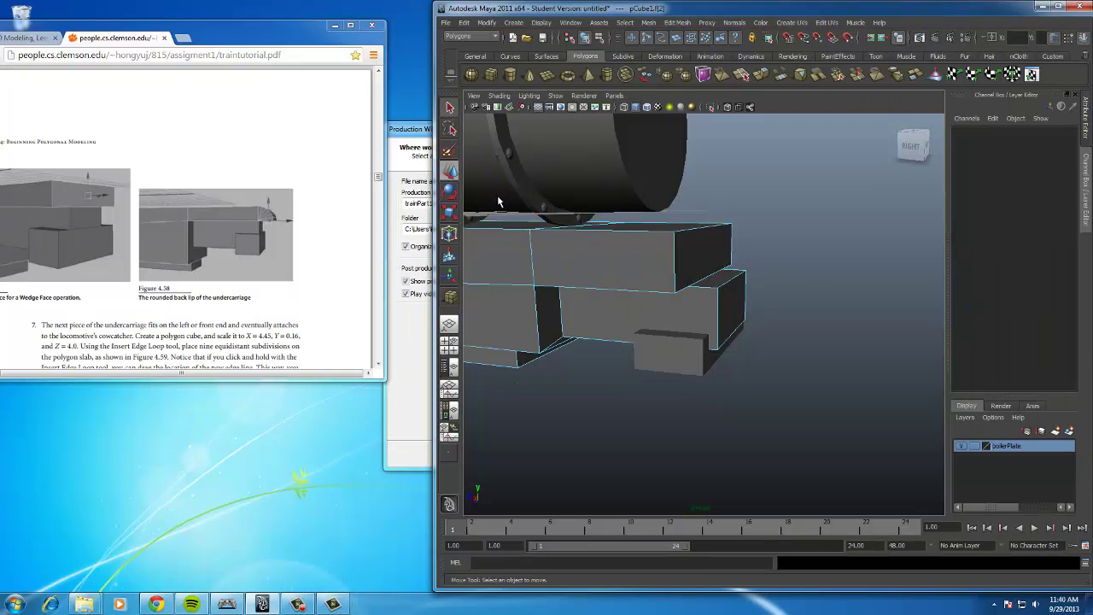
{"action": "left_click", "coordinate": [700, 253]}
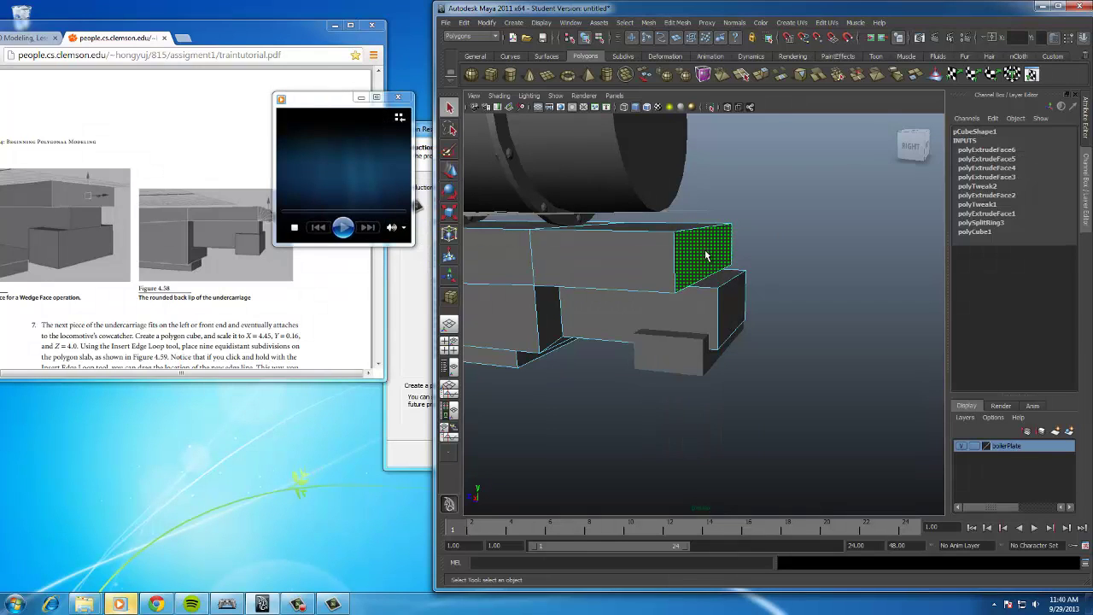
{"action": "left_click", "coordinate": [397, 99]}
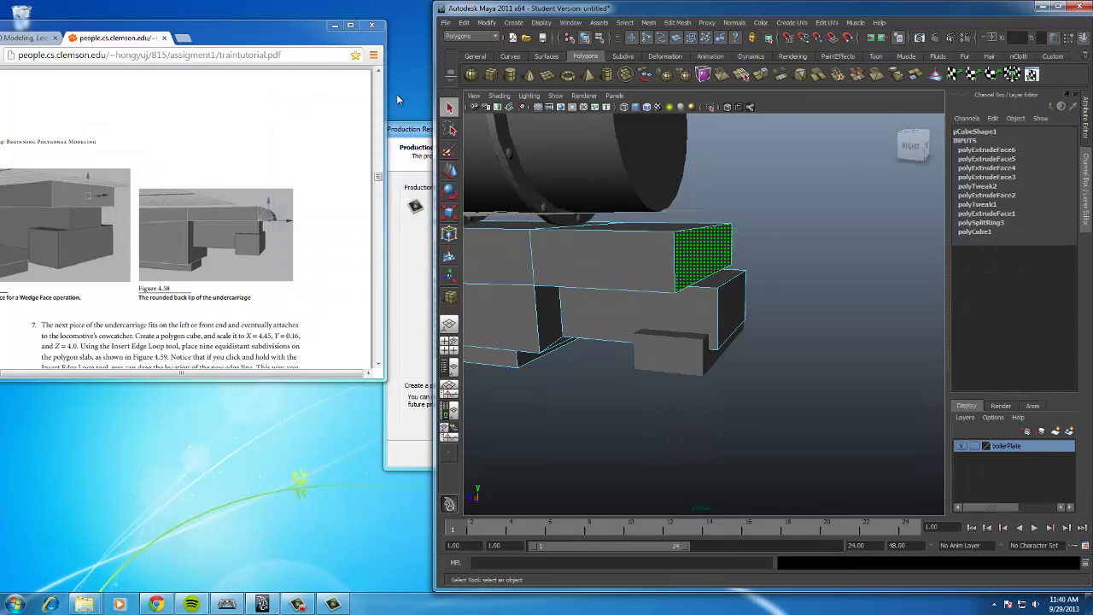
{"action": "right_click_drag", "start_coordinate": [703, 247], "coordinate": [698, 298]}
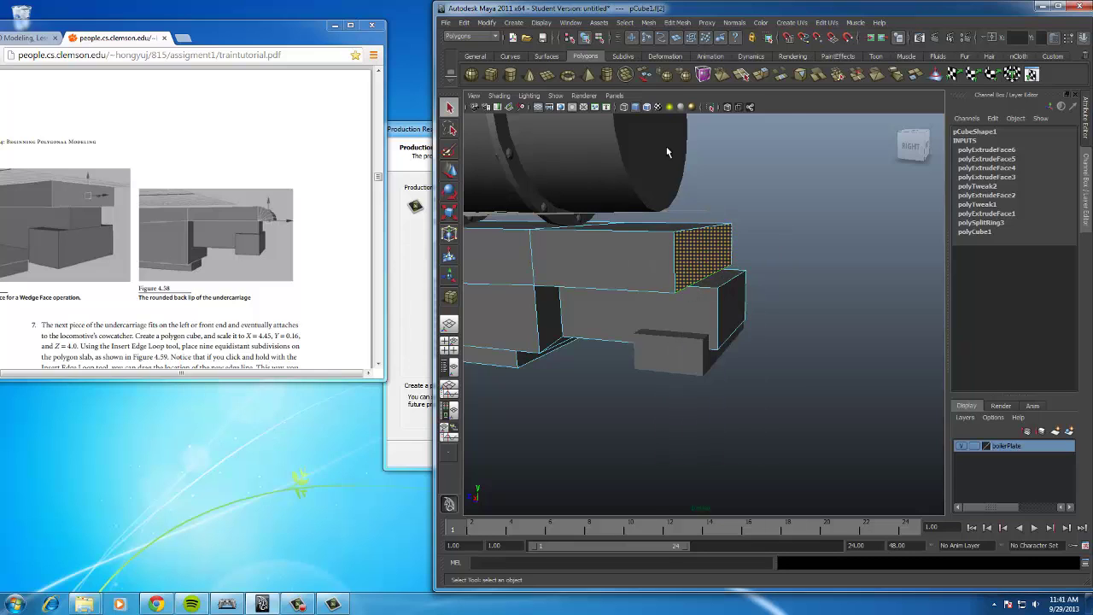
Apply Wedge Face to the rear lip's end face with an arc angle of 90 and 6 divisions
{"action": "left_click", "coordinate": [677, 23]}
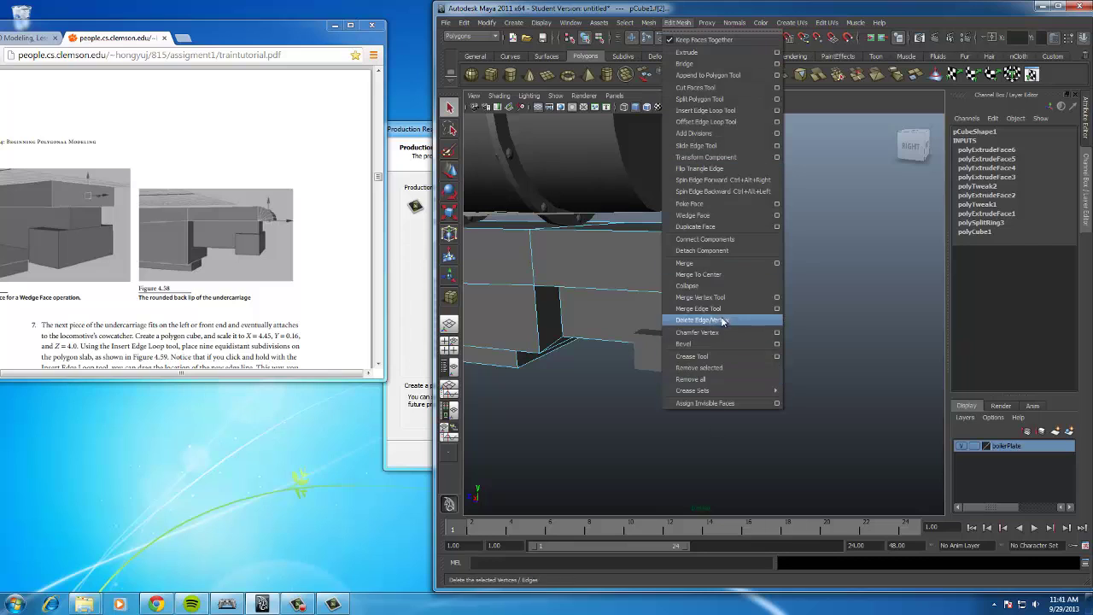
{"action": "mouse_move", "coordinate": [648, 25]}
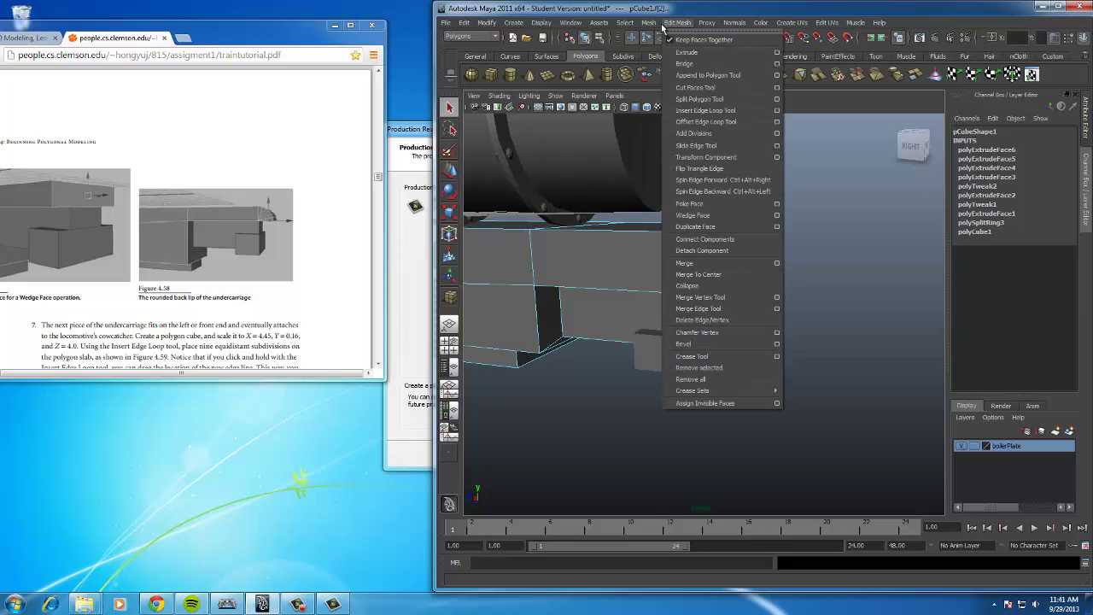
{"action": "left_click", "coordinate": [777, 216]}
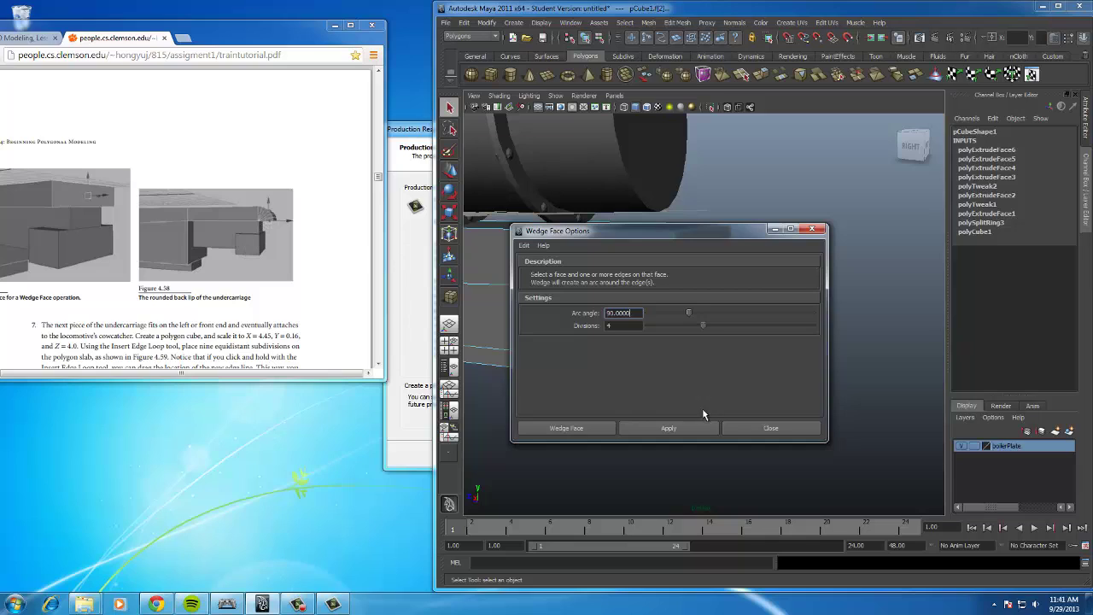
{"action": "double_click", "coordinate": [617, 325]}
{"action": "type", "text": "6"}
{"action": "left_click", "coordinate": [582, 427]}
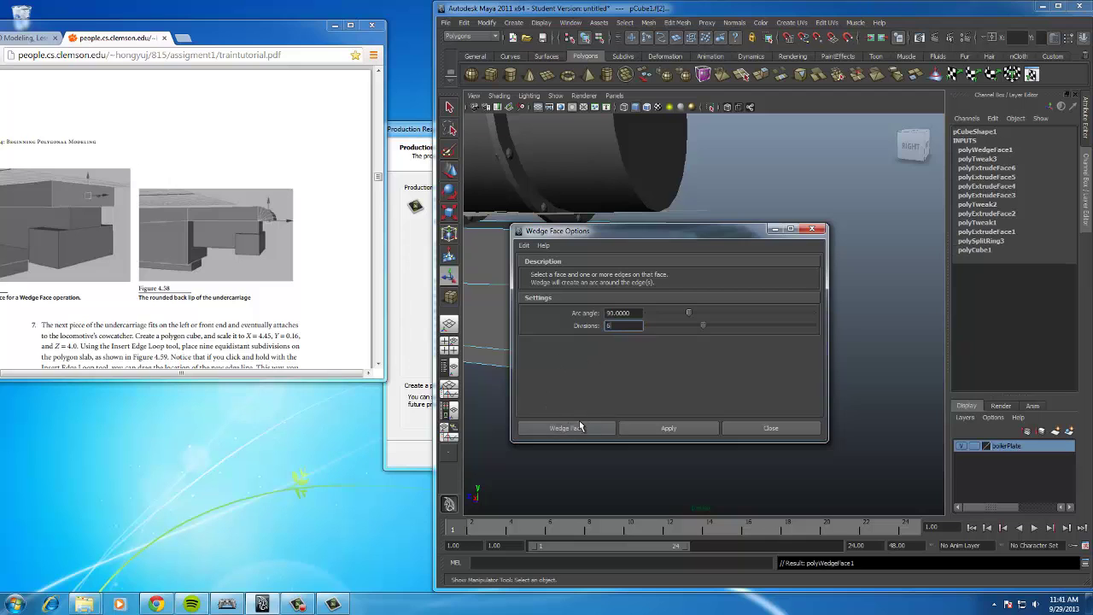
Select the whole undercarriage body in object mode and set its Y rotation to 180
{"action": "left_click_drag", "start_coordinate": [797, 290], "coordinate": [713, 295], "text": "alt"}
{"action": "mouse_move", "coordinate": [713, 295]}
{"action": "right_mouse_down"}
{"action": "mouse_move", "coordinate": [742, 289]}
{"action": "mouse_move", "coordinate": [732, 291]}
{"action": "right_mouse_up"}
{"action": "mouse_move", "coordinate": [732, 291]}
{"action": "left_mouse_down", "text": "alt"}
{"action": "mouse_move", "coordinate": [710, 296]}
{"action": "mouse_move", "coordinate": [769, 293]}
{"action": "mouse_move", "coordinate": [730, 296]}
{"action": "left_mouse_up", "text": "alt"}
{"action": "left_click", "coordinate": [708, 298]}
{"action": "scroll", "coordinate": [722, 296], "scroll_direction": "down", "scroll_amount": 4}
{"action": "left_click", "coordinate": [1044, 177]}
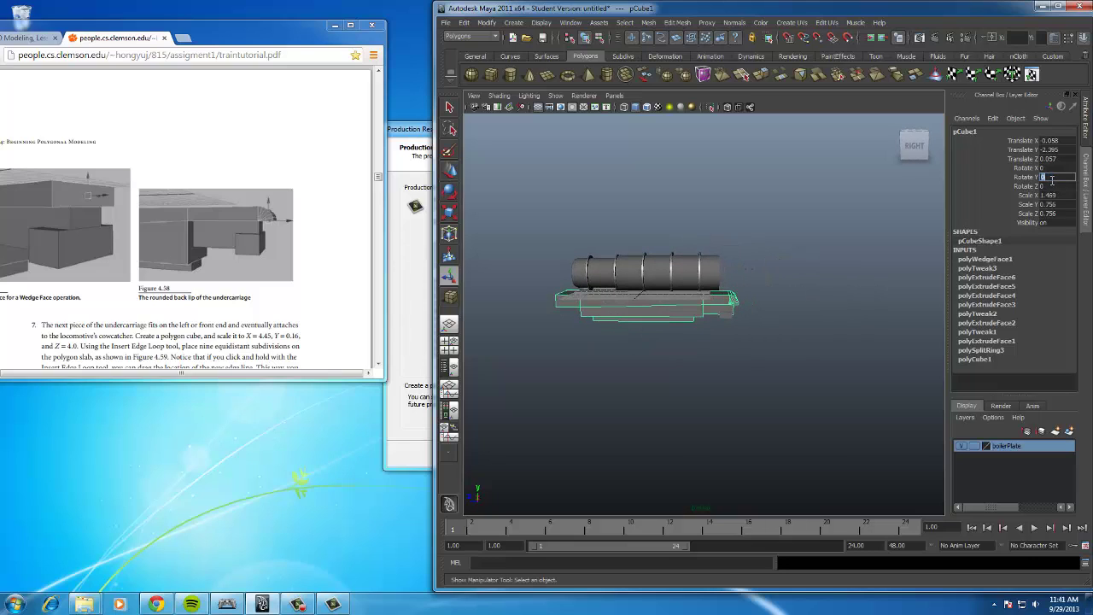
{"action": "type", "text": "180"}
{"action": "key", "text": "Return"}
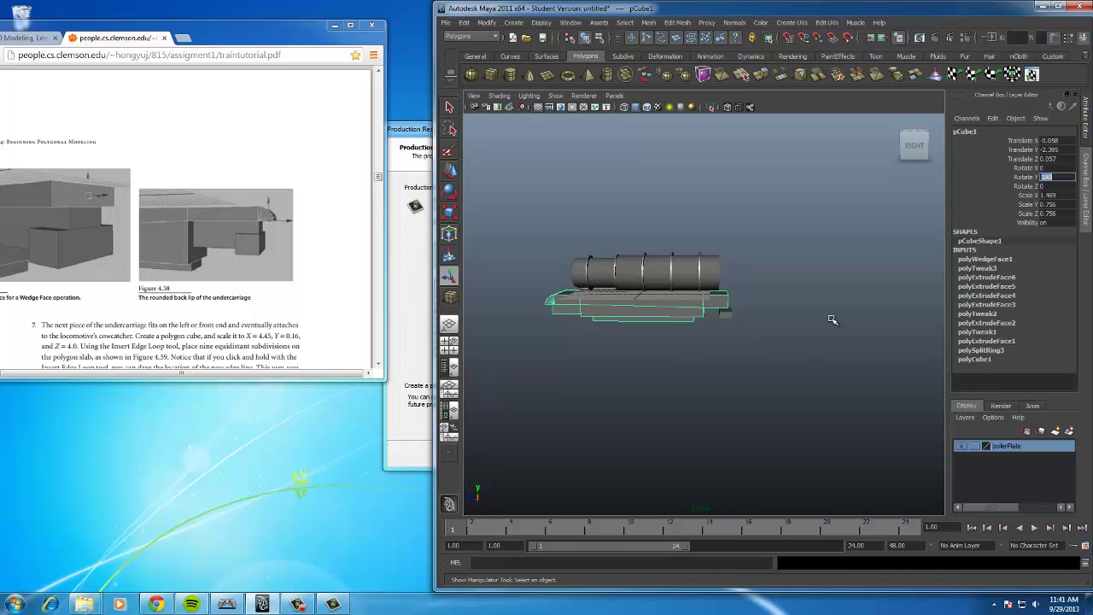
Try to move the small cube beneath the undercarriage's rear lip along Z to the body's opposite end
{"action": "left_click", "coordinate": [730, 316]}
{"action": "key", "text": "w"}
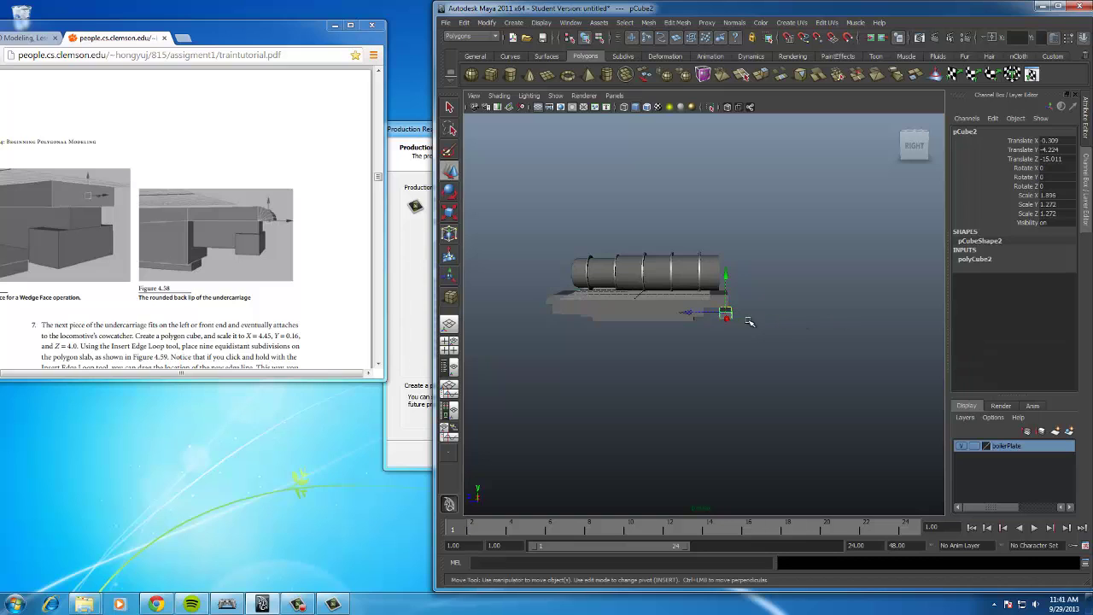
{"action": "left_click_drag", "start_coordinate": [702, 315], "coordinate": [522, 312]}
{"action": "scroll", "coordinate": [522, 312], "scroll_direction": "up", "scroll_amount": 2}
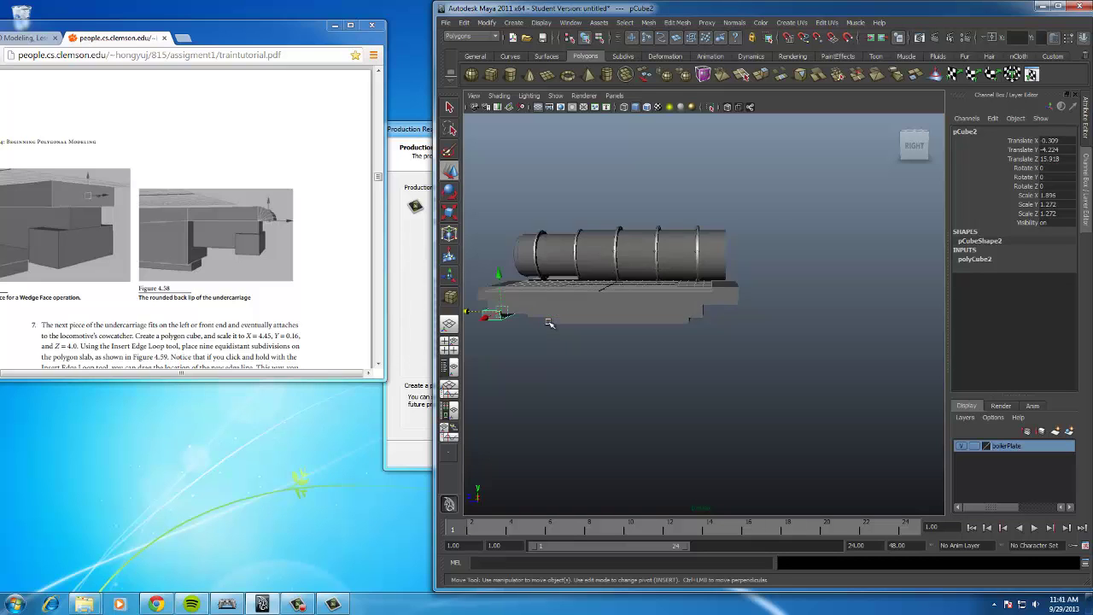
{"action": "middle_click_drag", "start_coordinate": [522, 313], "coordinate": [724, 297], "text": "alt"}
Undo the small cube's move and the undercarriage body's Y rotation, and clear the selection
{"action": "key", "text": "ctrl+z"}
{"action": "key", "text": "ctrl+z"}
{"action": "key", "text": "ctrl+z"}
{"action": "key", "text": "ctrl+z"}
{"action": "key", "text": "ctrl+z"}
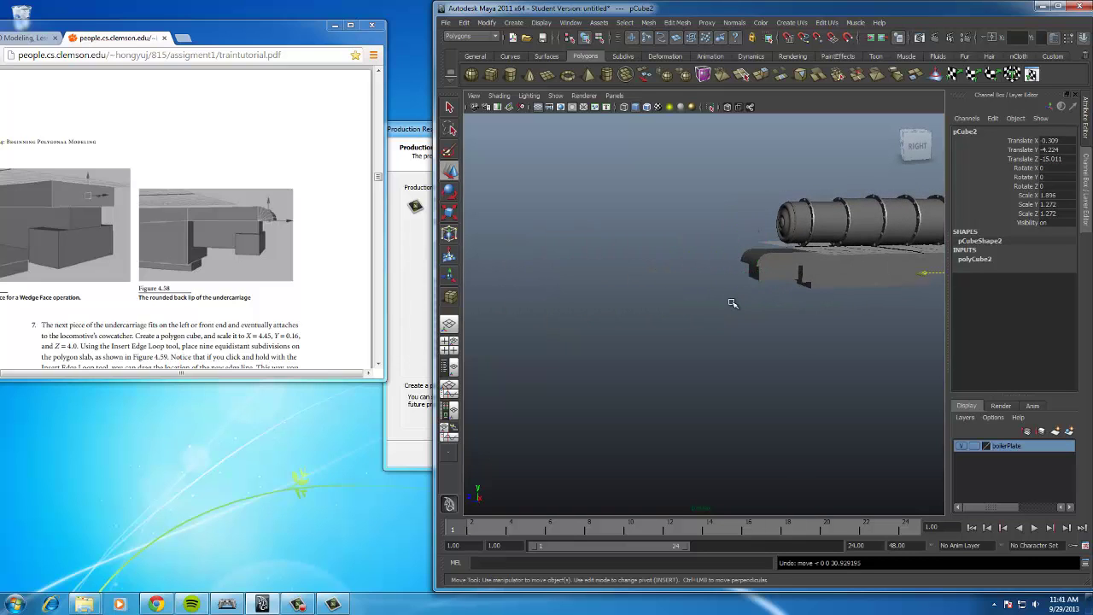
{"action": "left_click_drag", "start_coordinate": [733, 302], "coordinate": [754, 330], "text": "alt"}
{"action": "left_click", "coordinate": [715, 313]}
{"action": "left_click_drag", "start_coordinate": [796, 295], "coordinate": [739, 292], "text": "alt"}
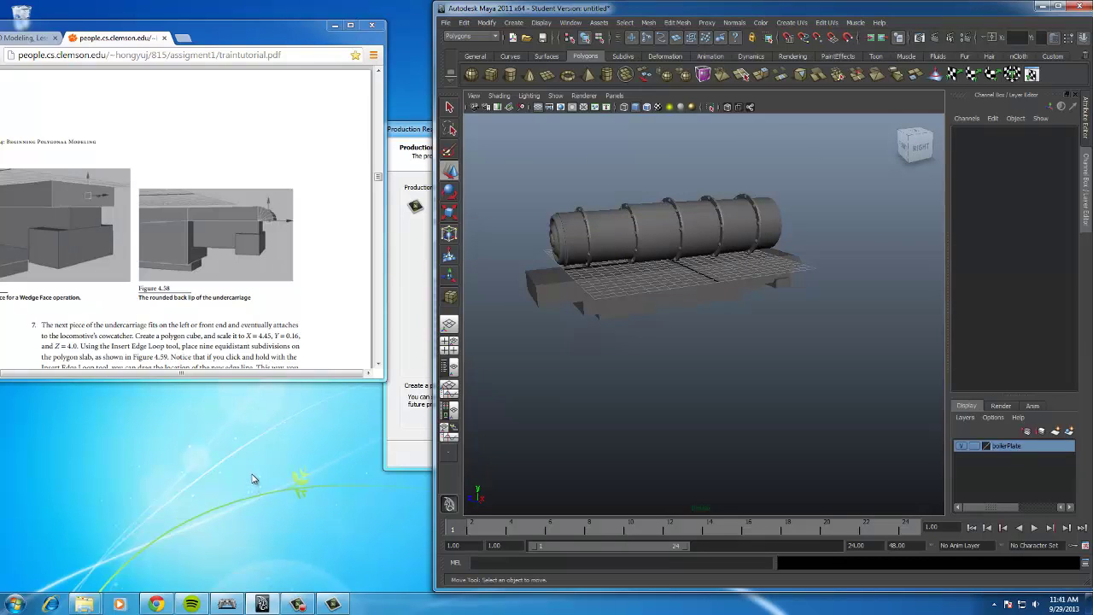
Switch to the tutorial PDF in the browser and examine the instructions and figures for the front undercarriage piece and the cowcatcher
{"action": "left_click", "coordinate": [184, 289]}
{"action": "scroll", "coordinate": [183, 286], "scroll_direction": "down", "scroll_amount": 10}
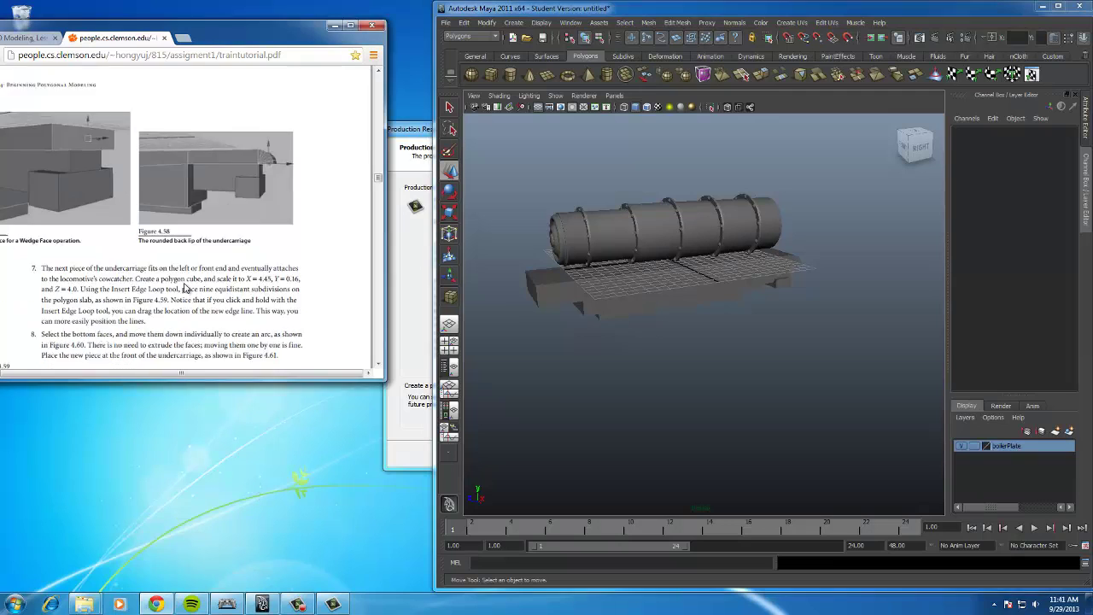
{"action": "scroll", "coordinate": [187, 250], "scroll_direction": "down", "scroll_amount": 5}
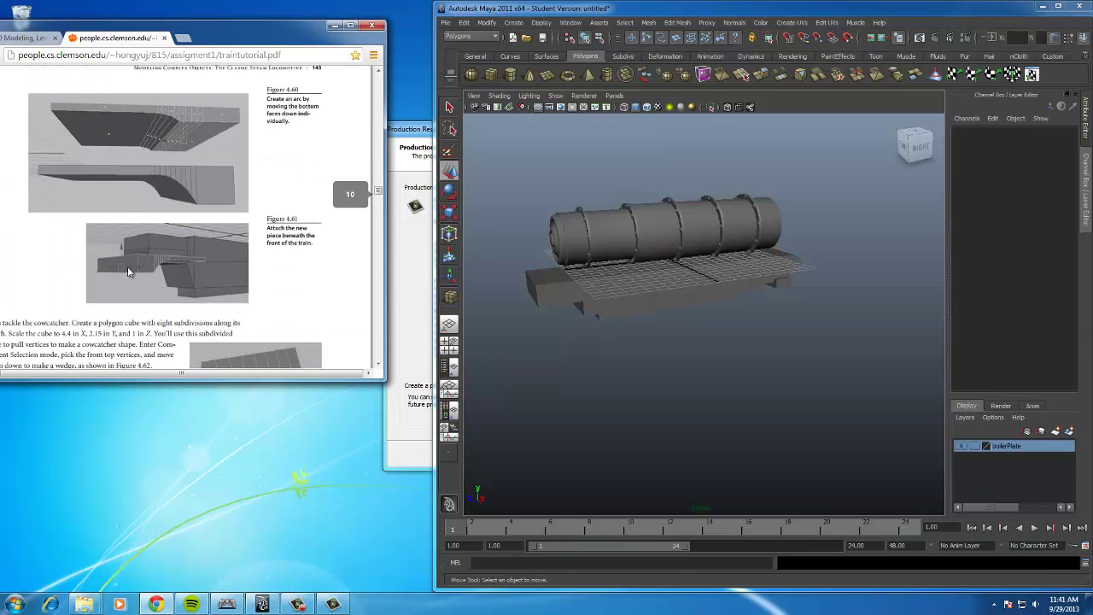
{"action": "scroll", "coordinate": [128, 271], "scroll_direction": "down", "scroll_amount": 8}
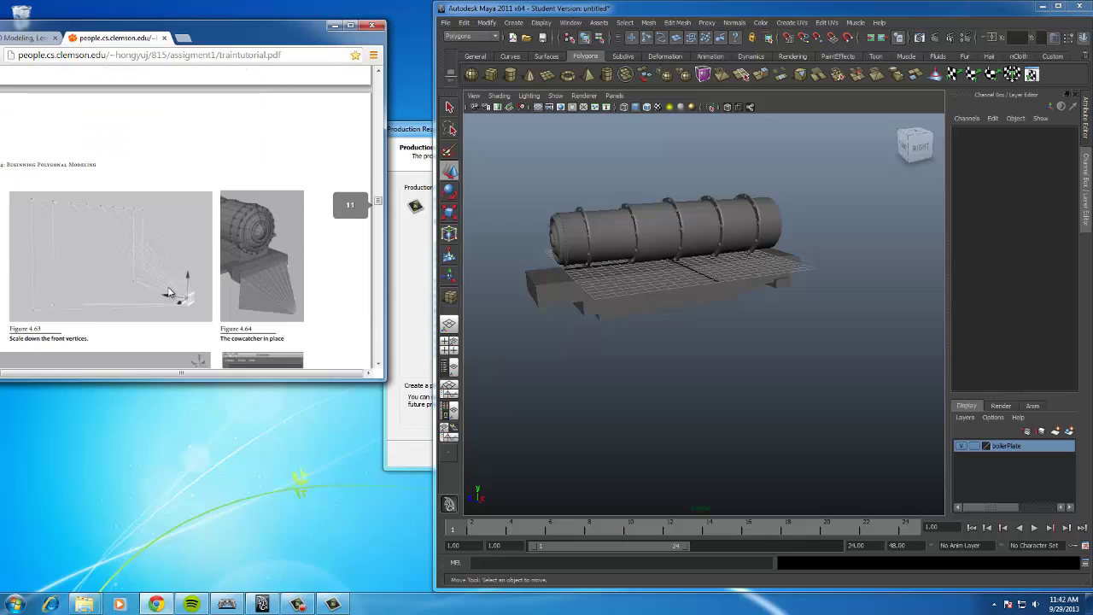
{"action": "scroll", "coordinate": [168, 288], "scroll_direction": "down", "scroll_amount": 4}
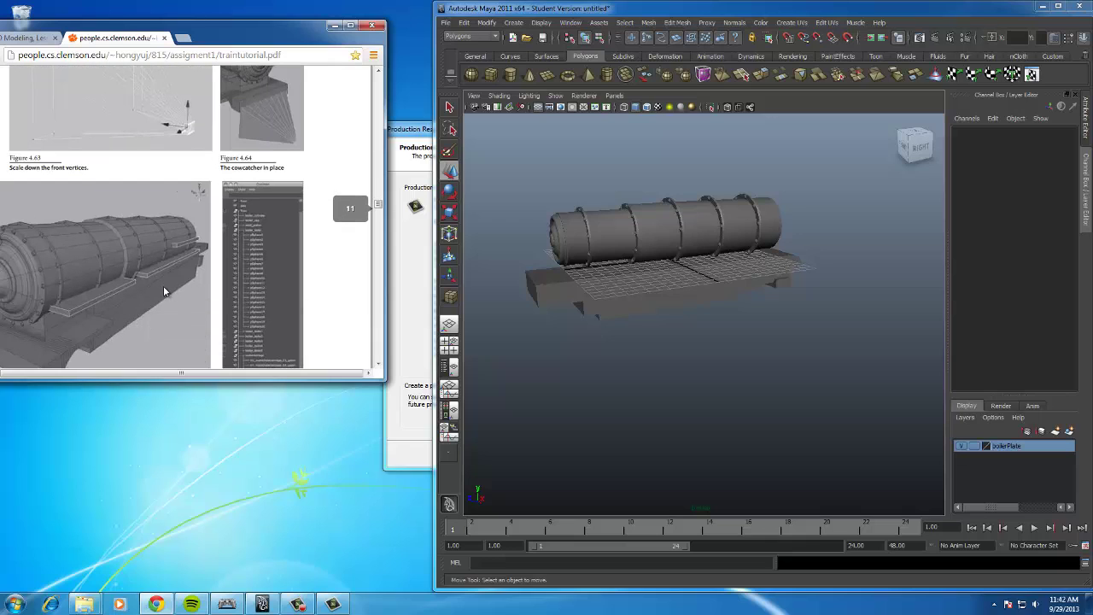